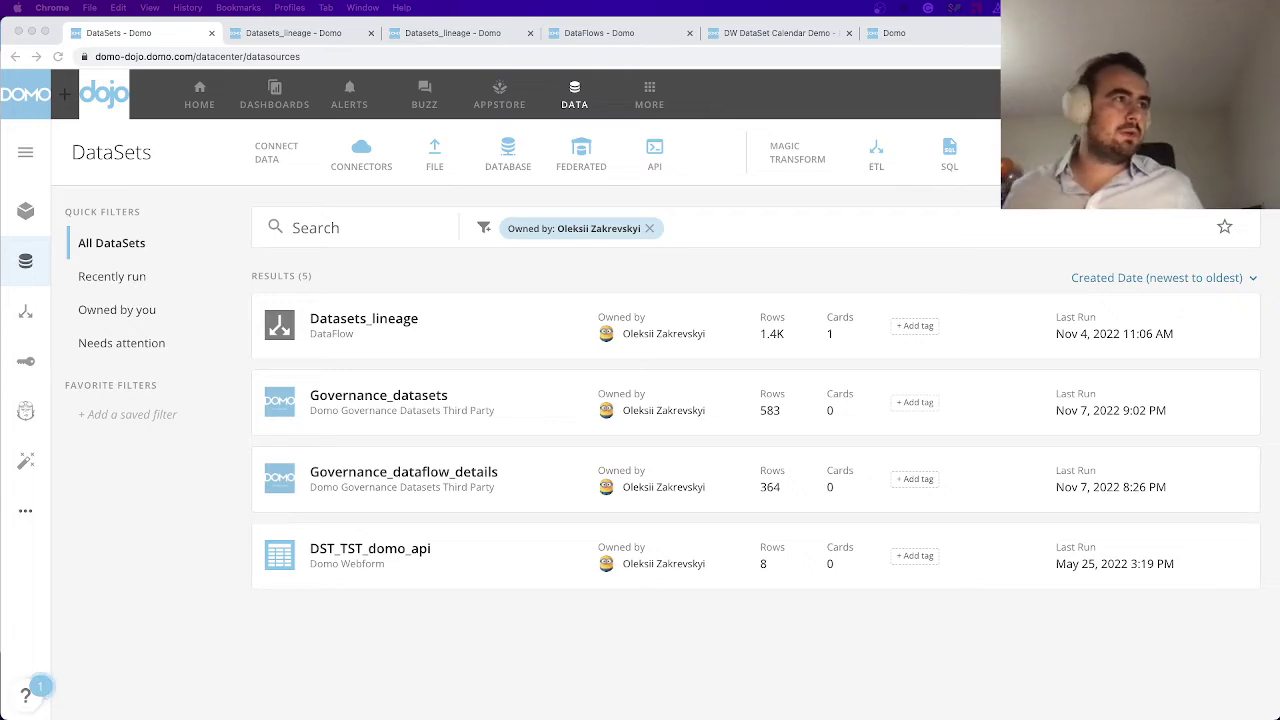
Bring up the DW DataSet Calendar Demo lineage view showing three input datasets feeding its DataFlow.
click(440, 40)
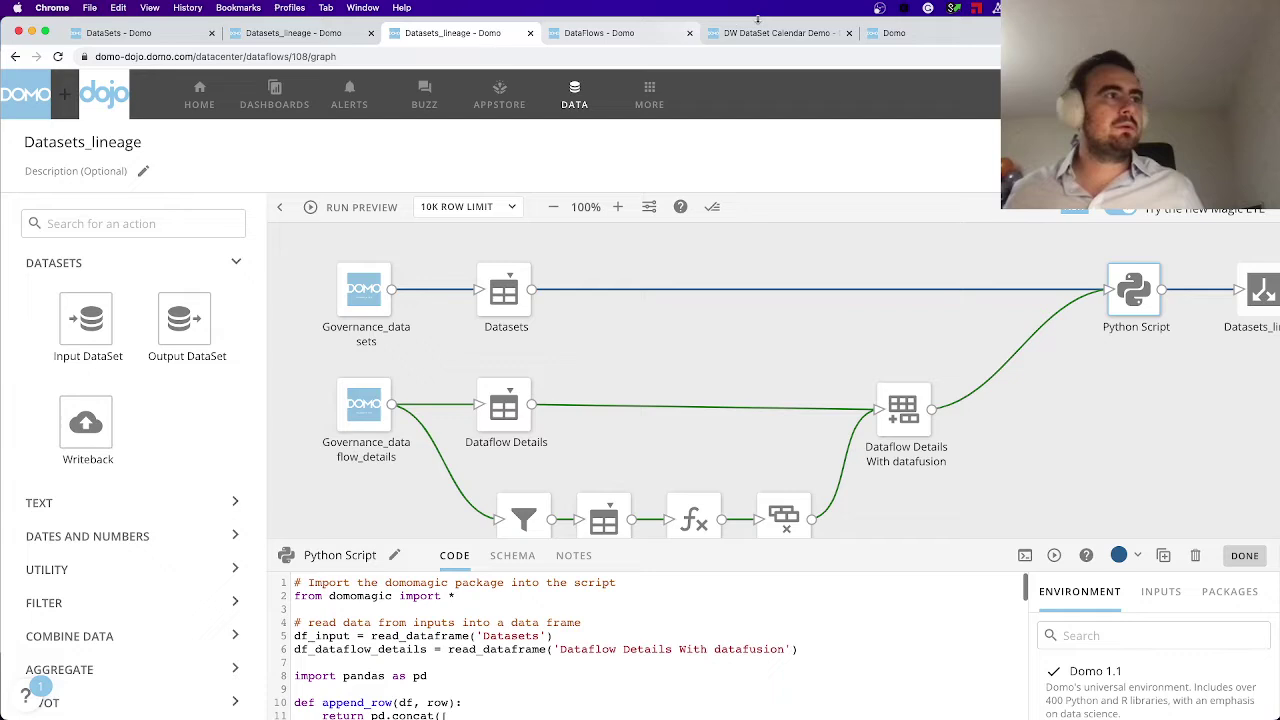
click(903, 34)
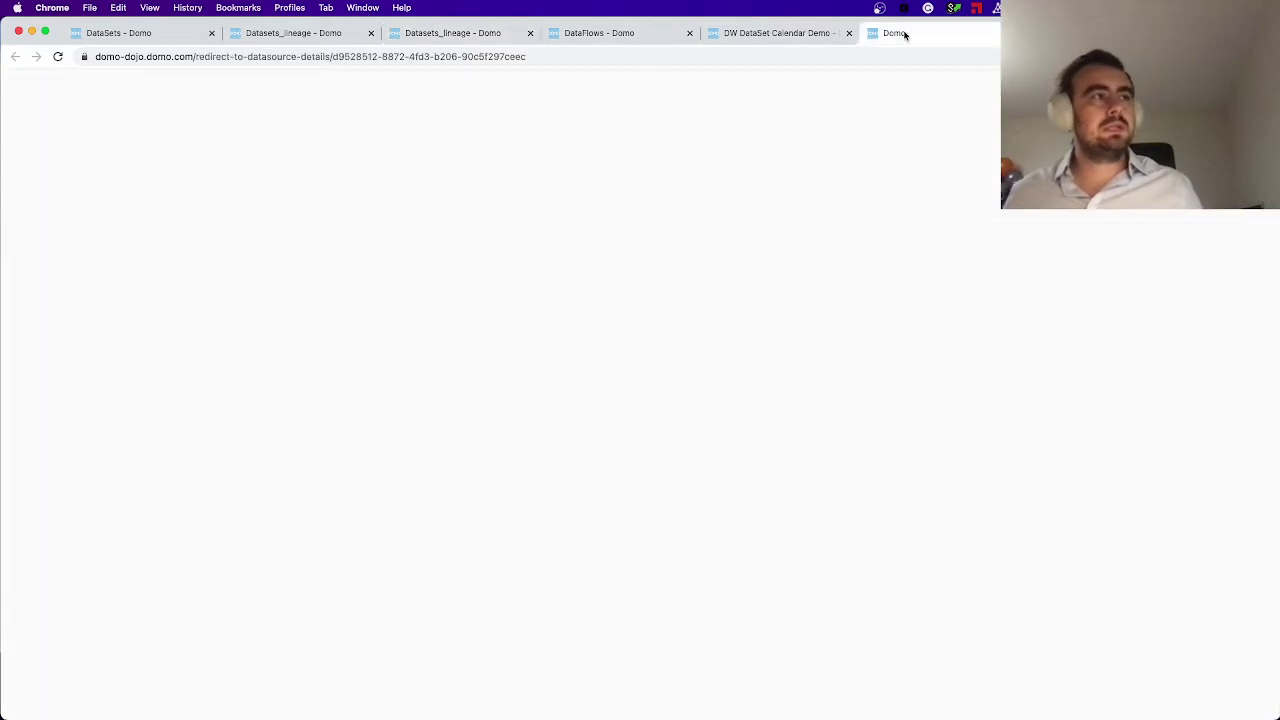
click(812, 34)
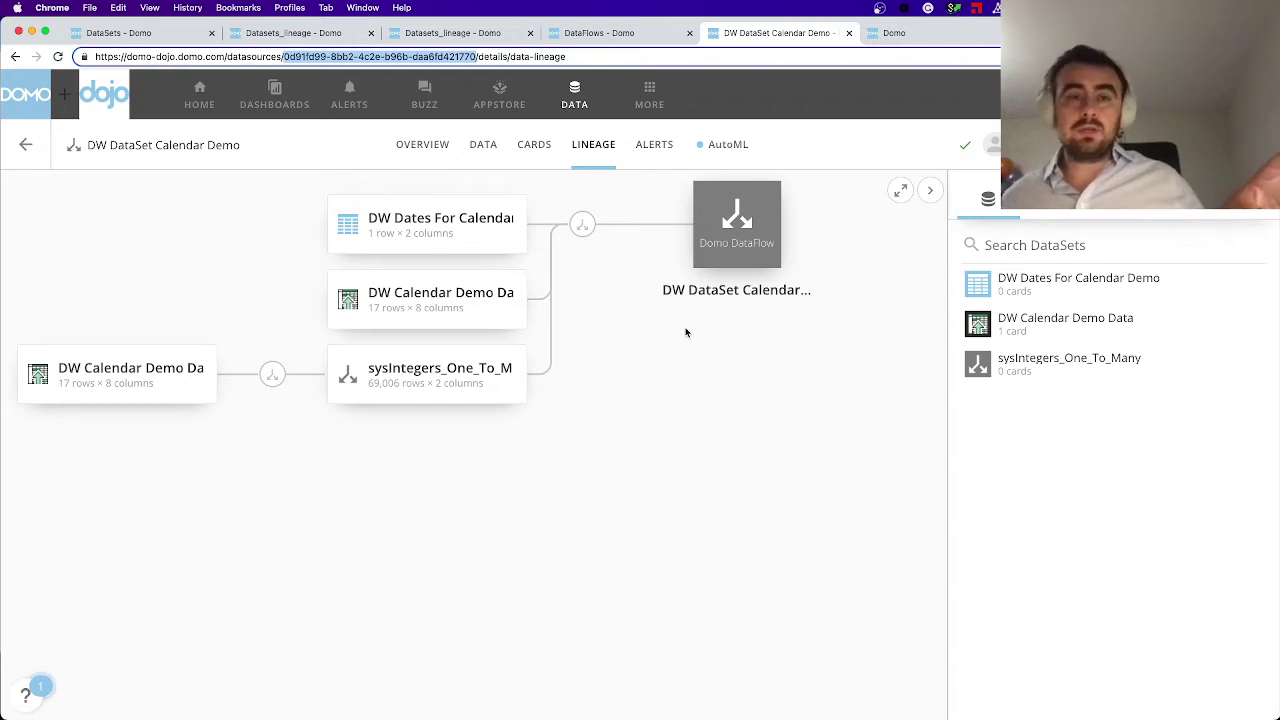
Review the four Leaf_Dataset_ID-filtered Datasets_lineage rows, then go to the owner-filtered DataSets list.
click(322, 33)
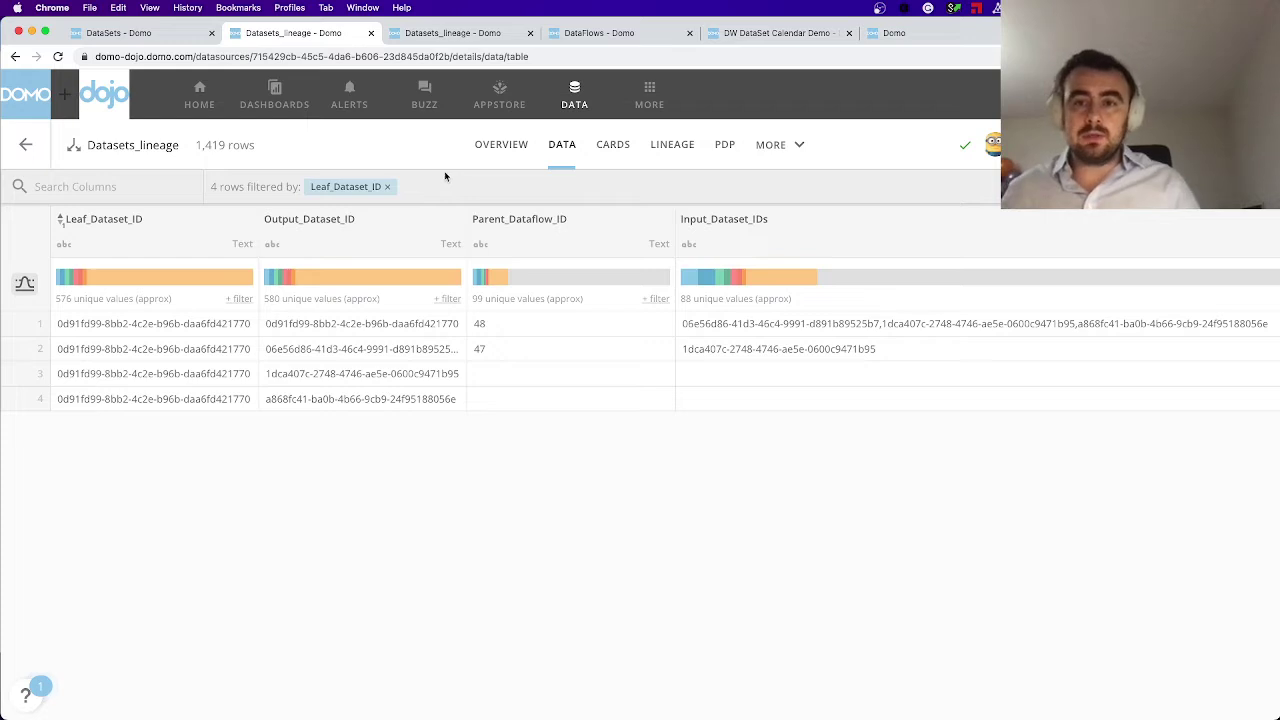
click(143, 35)
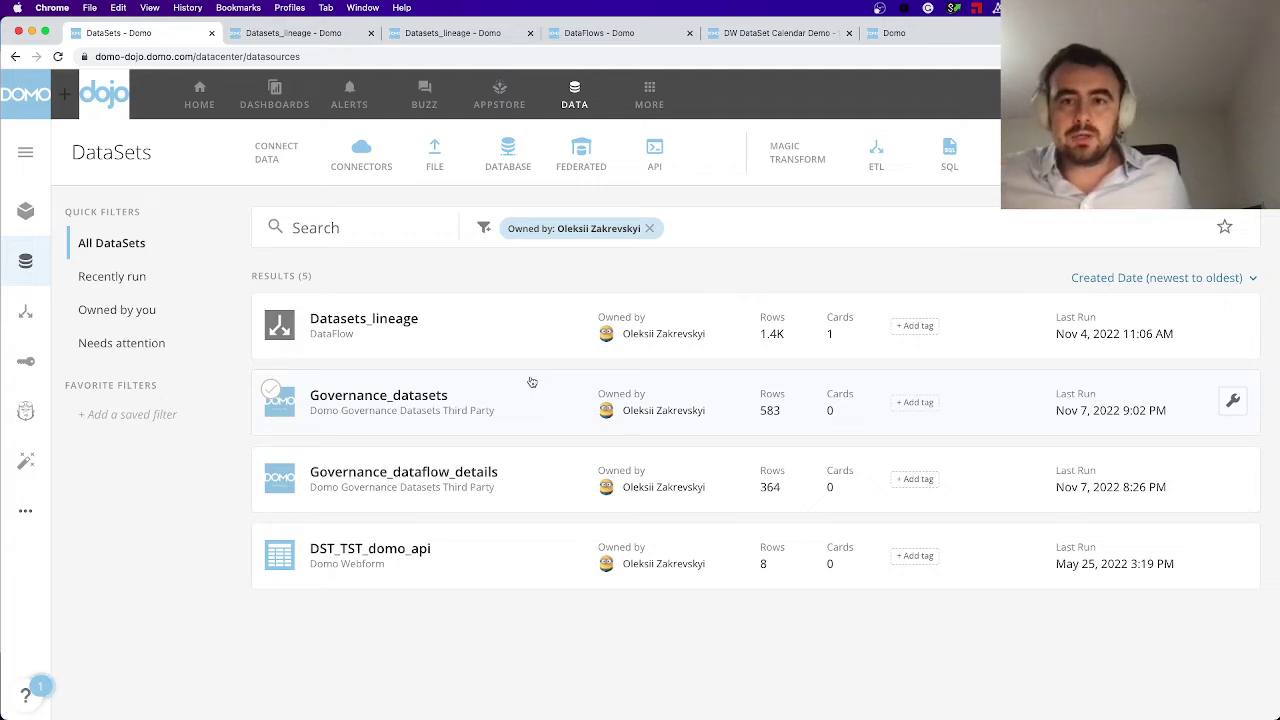
Preview the 583-row Governance_datasets data table, then go back to the DataSets list.
click(394, 403)
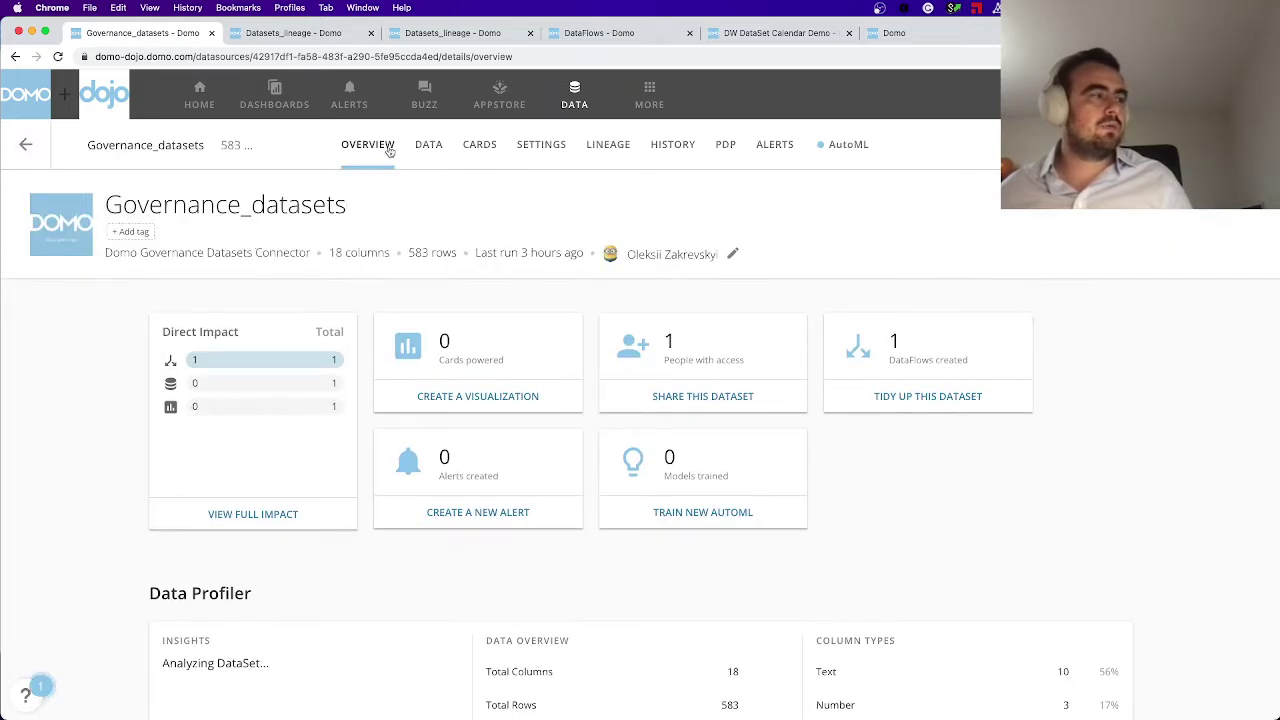
click(438, 152)
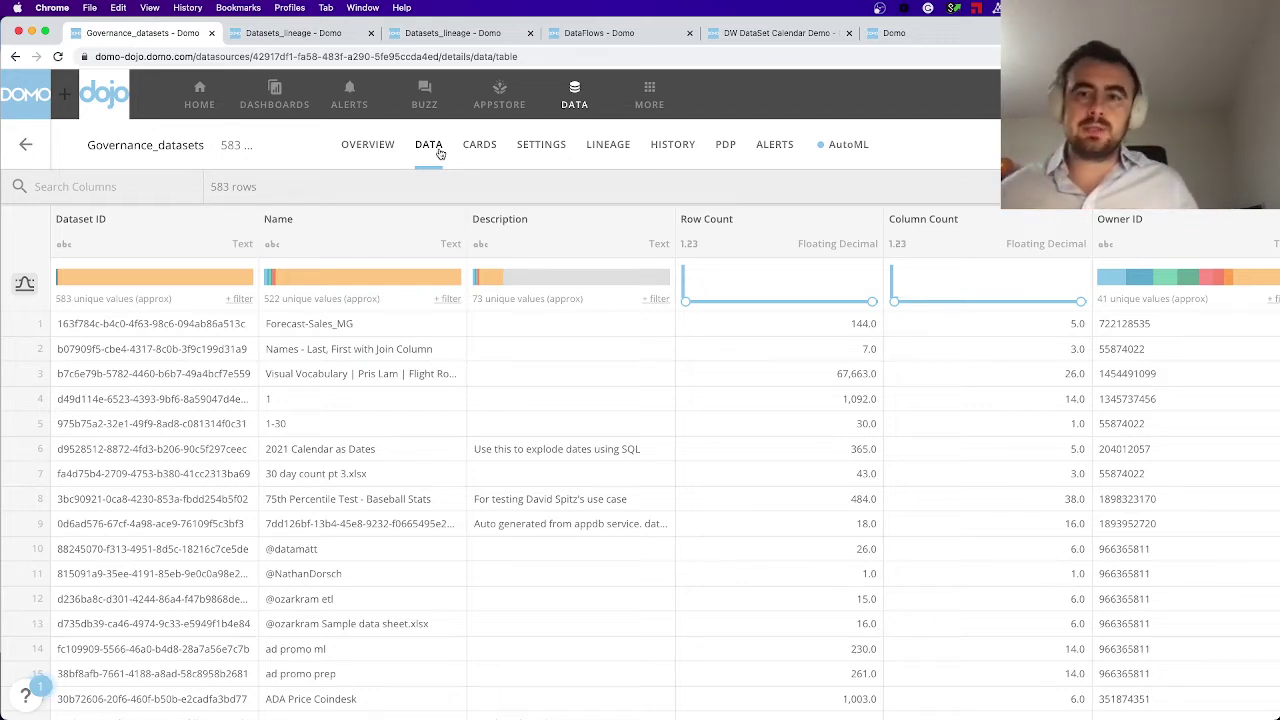
click(36, 160)
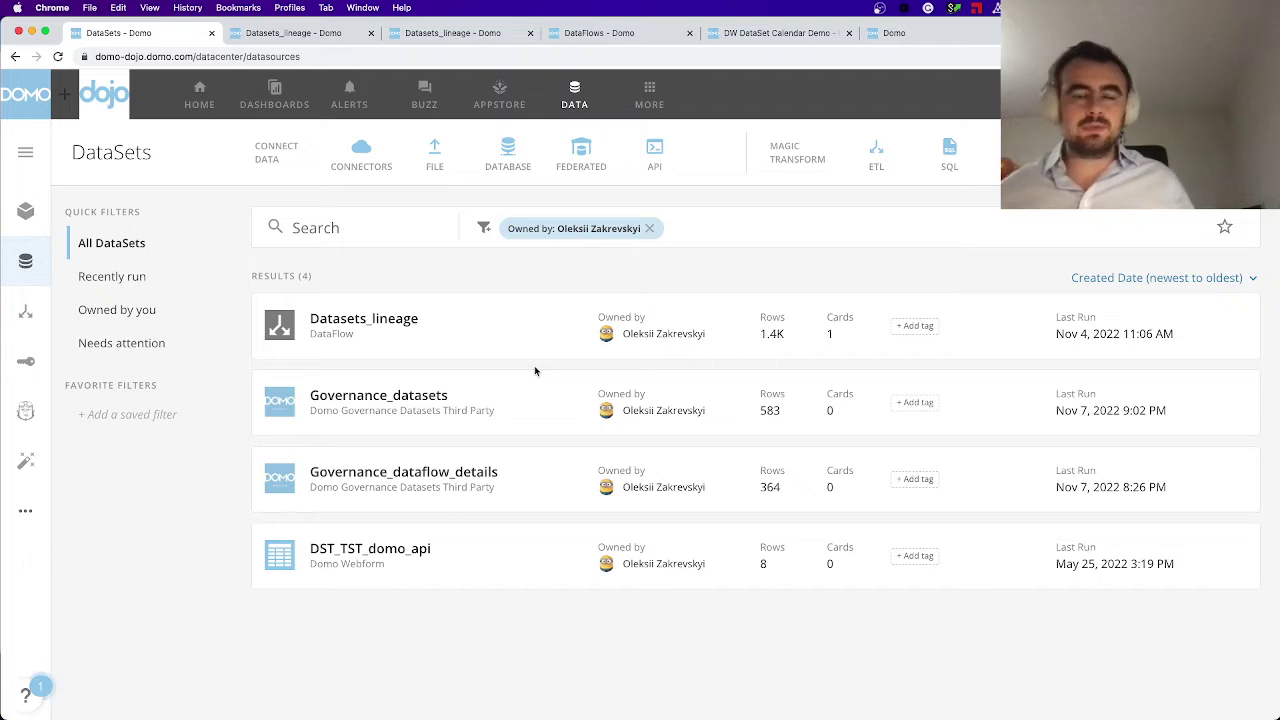
Show Governance_dataflow_details' 364-row table of dataflow IDs, names and processing types.
click(463, 488)
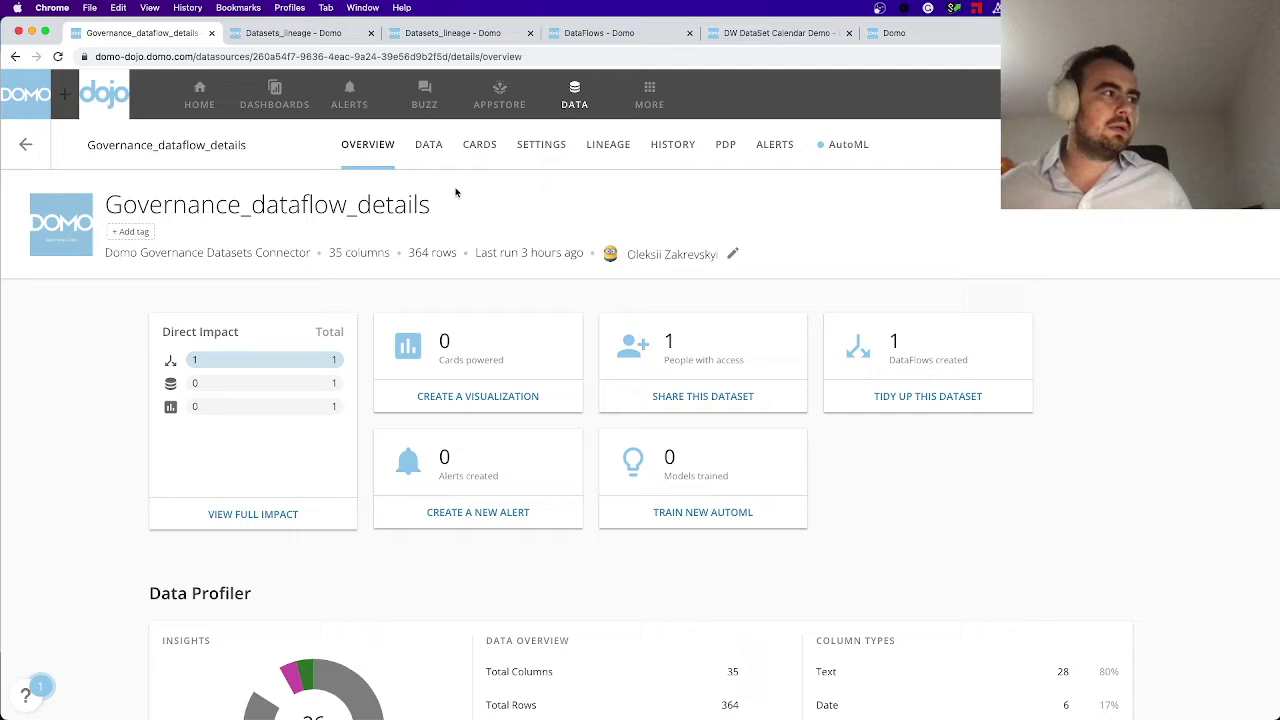
click(429, 148)
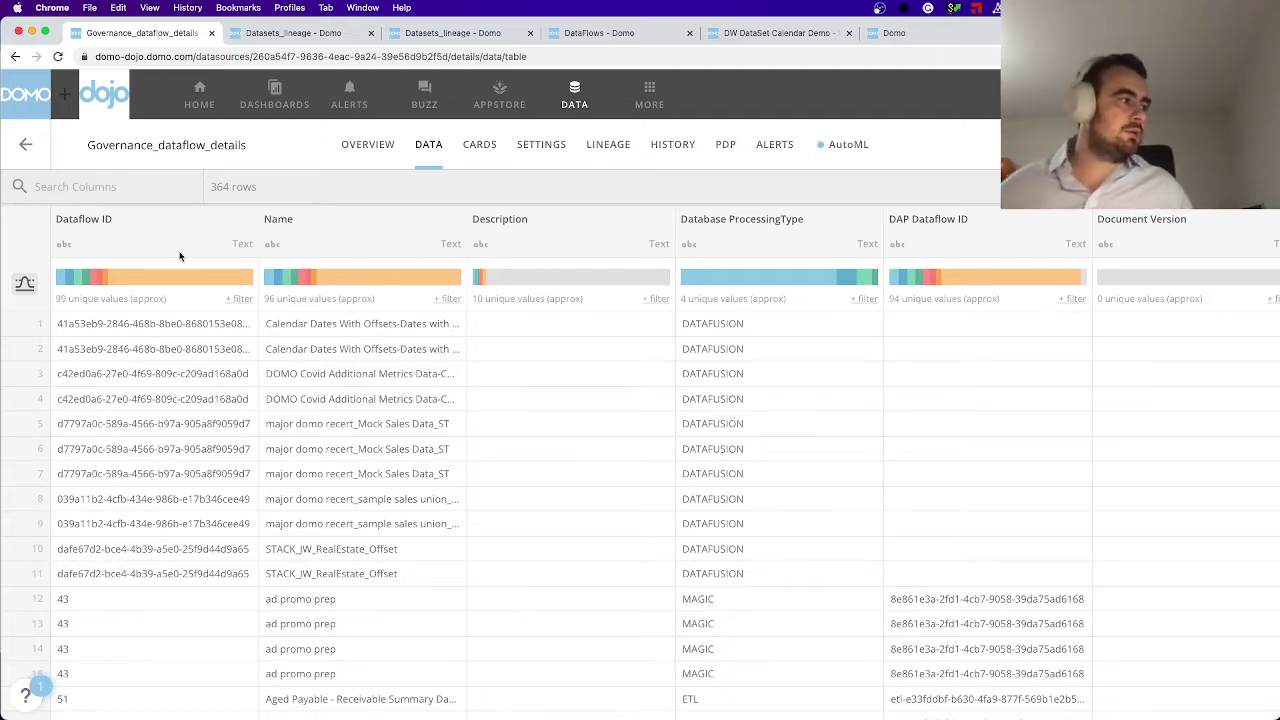
scroll(207, 453, down, 3)
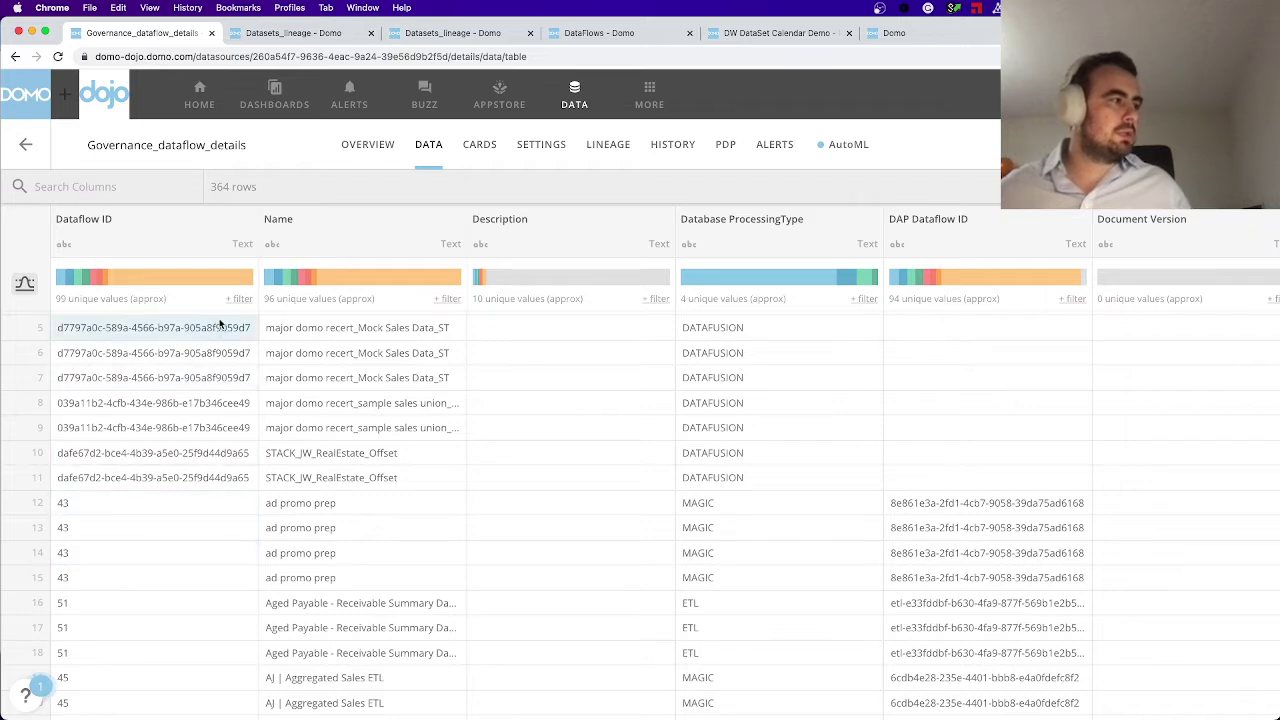
Filter Governance_dataflow_details to Dataflow ID 43.
click(238, 298)
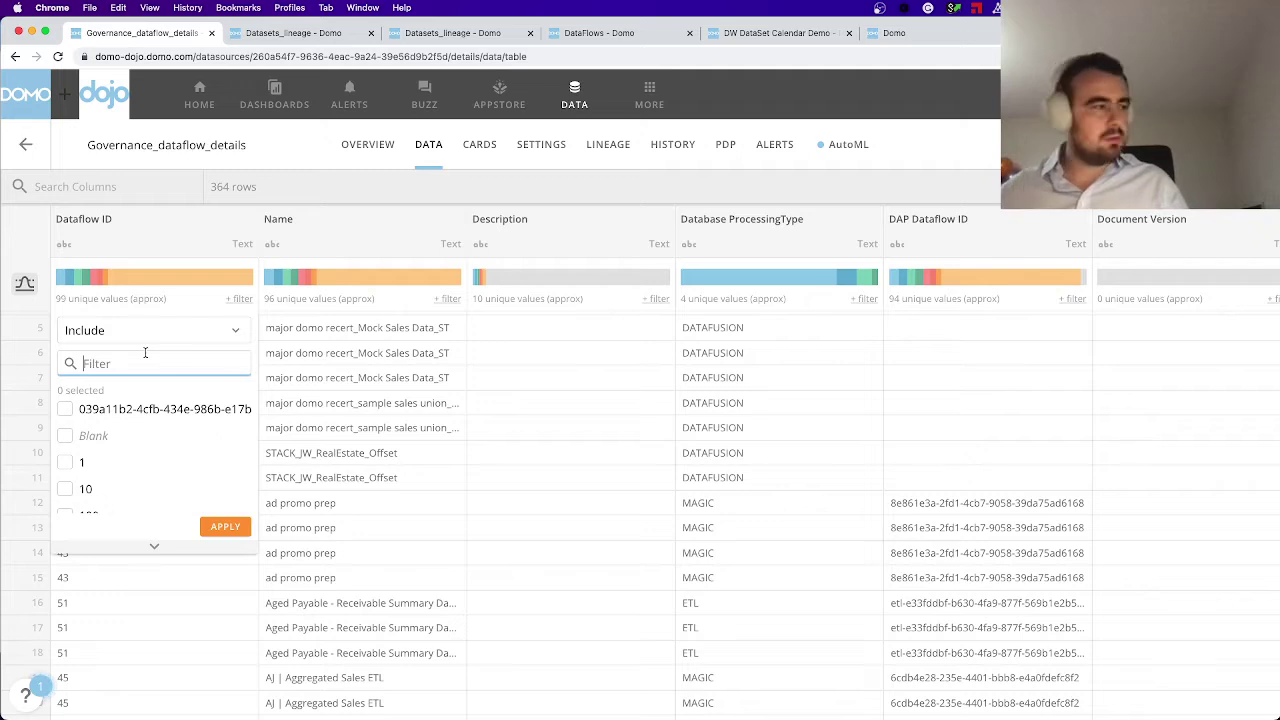
text(43)
click(65, 435)
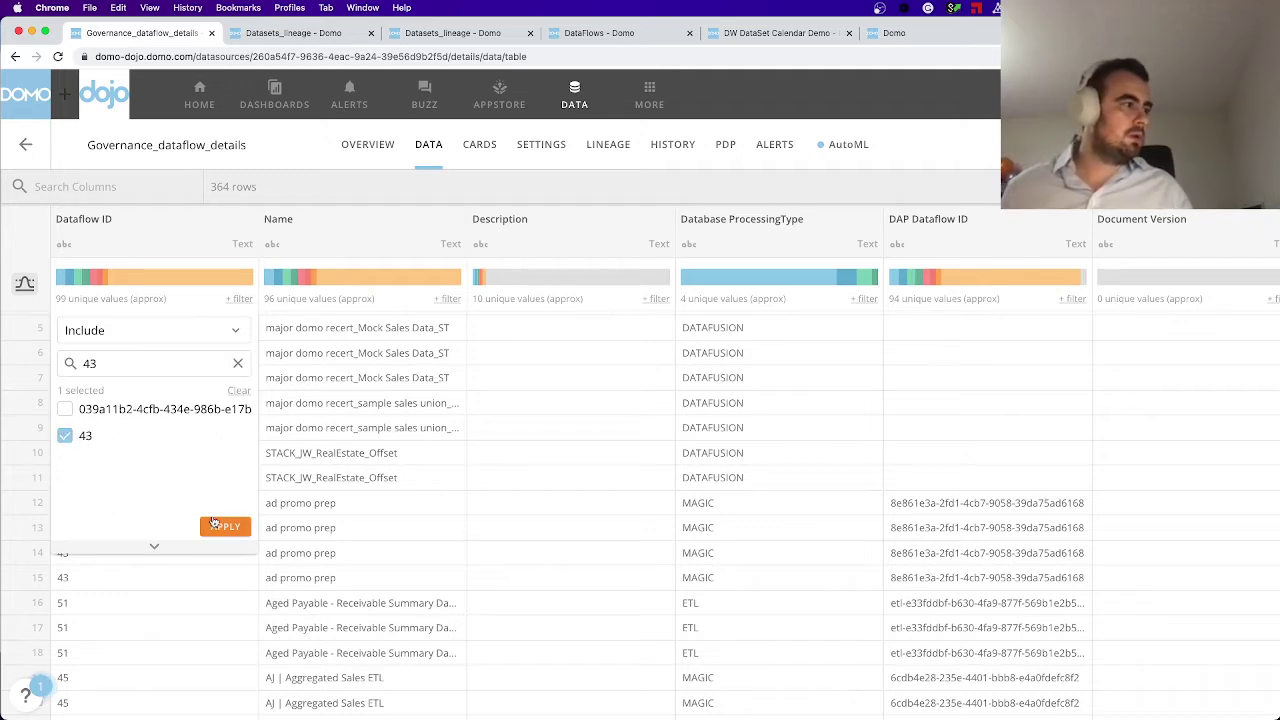
click(222, 526)
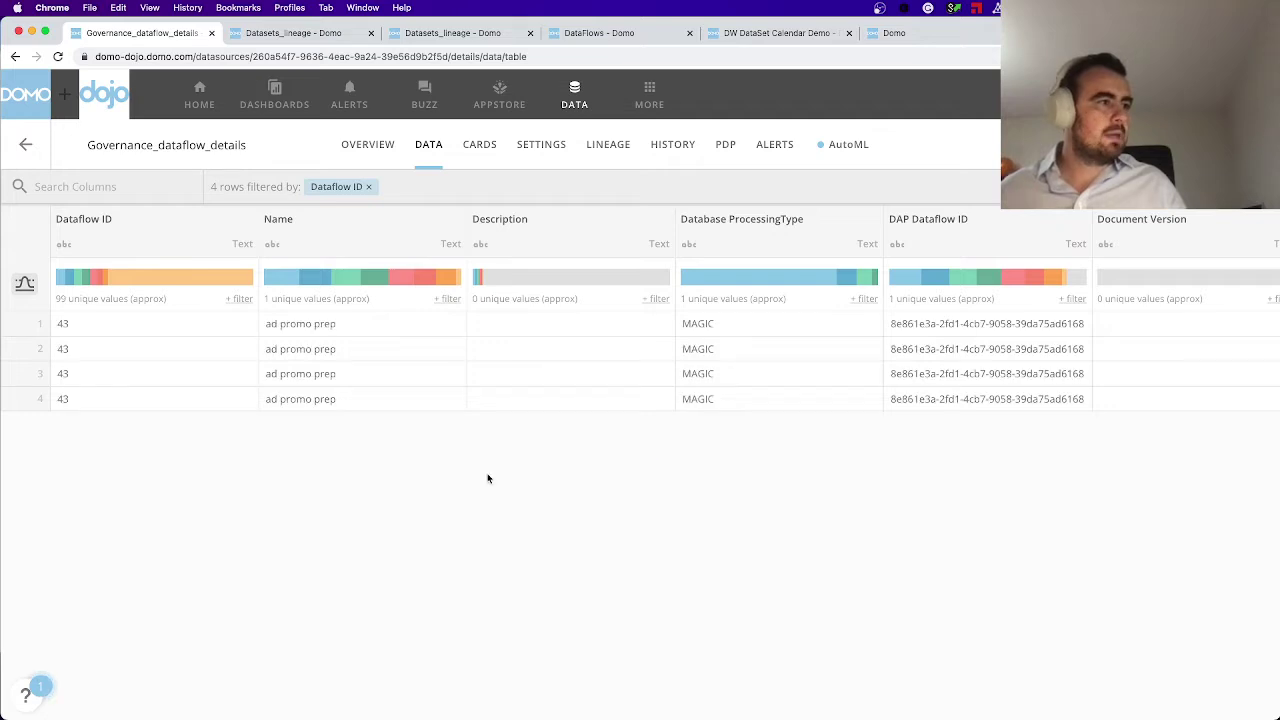
Inspect the filtered rows' MAGIC processing type, 3 outputs and Output Dataset ID values.
click(727, 330)
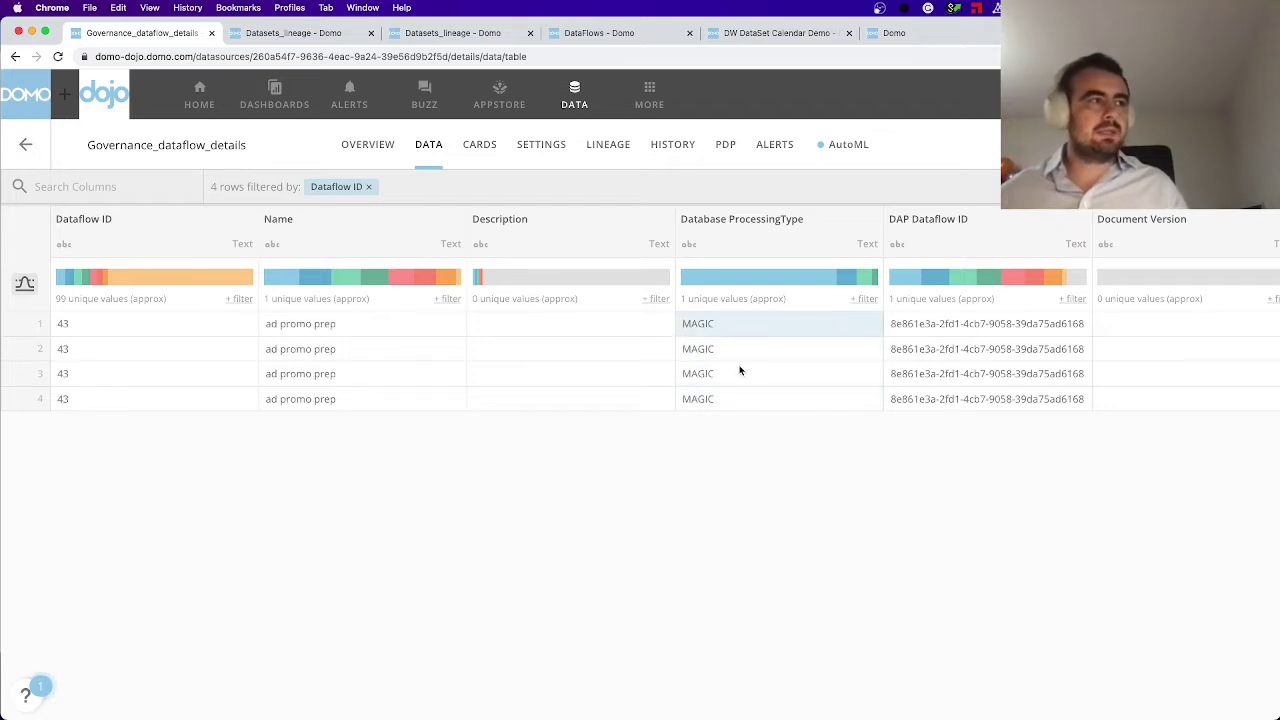
shift+click(740, 373)
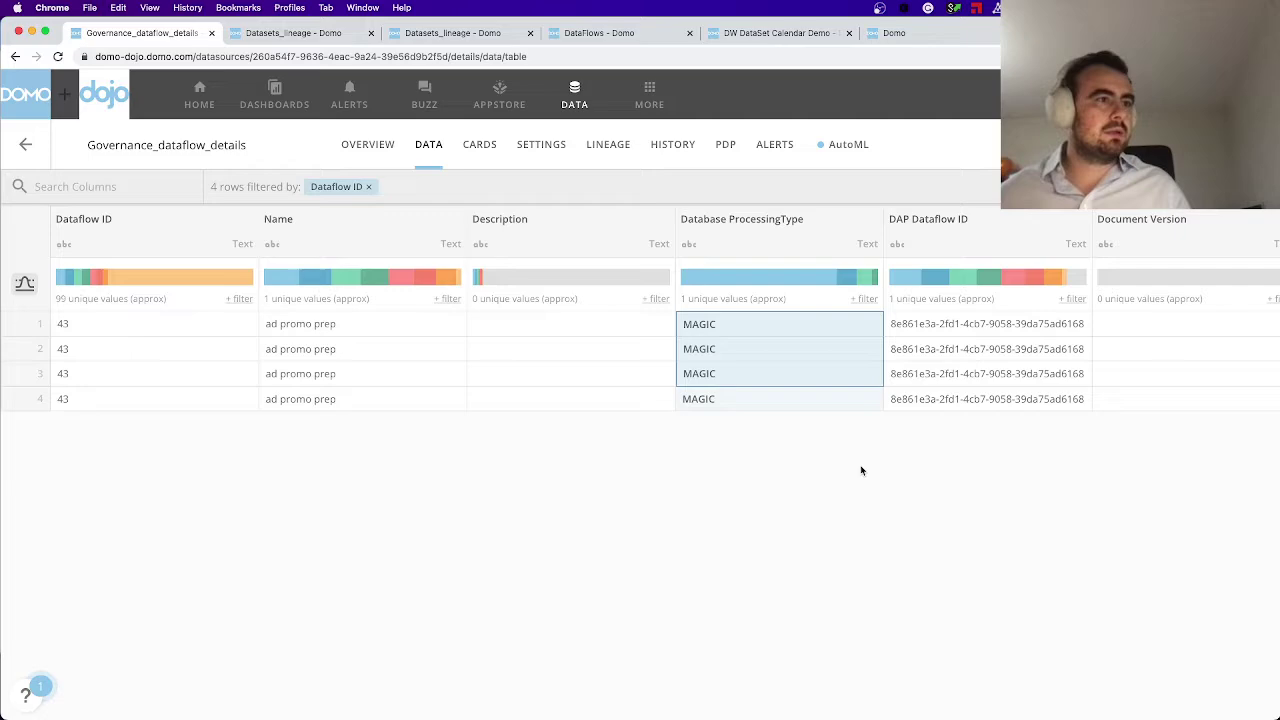
scroll(858, 470, right, 10)
scroll(860, 470, right, 6)
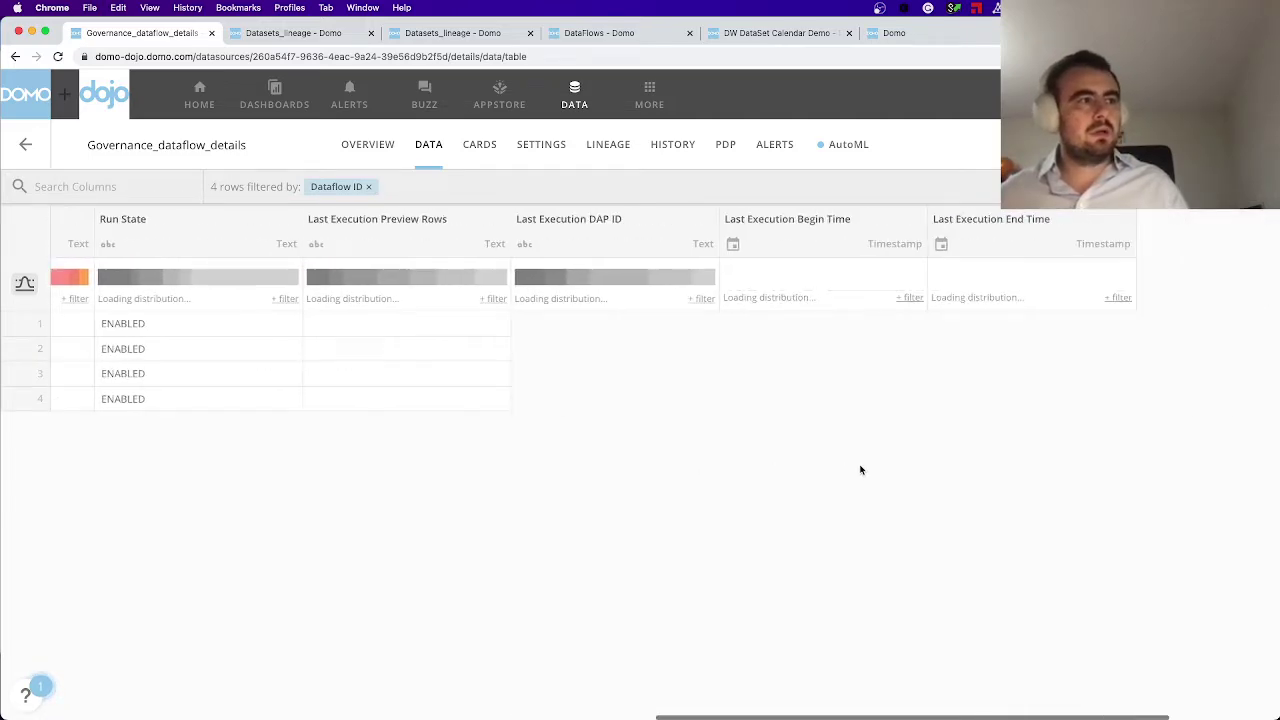
scroll(860, 470, right, 8)
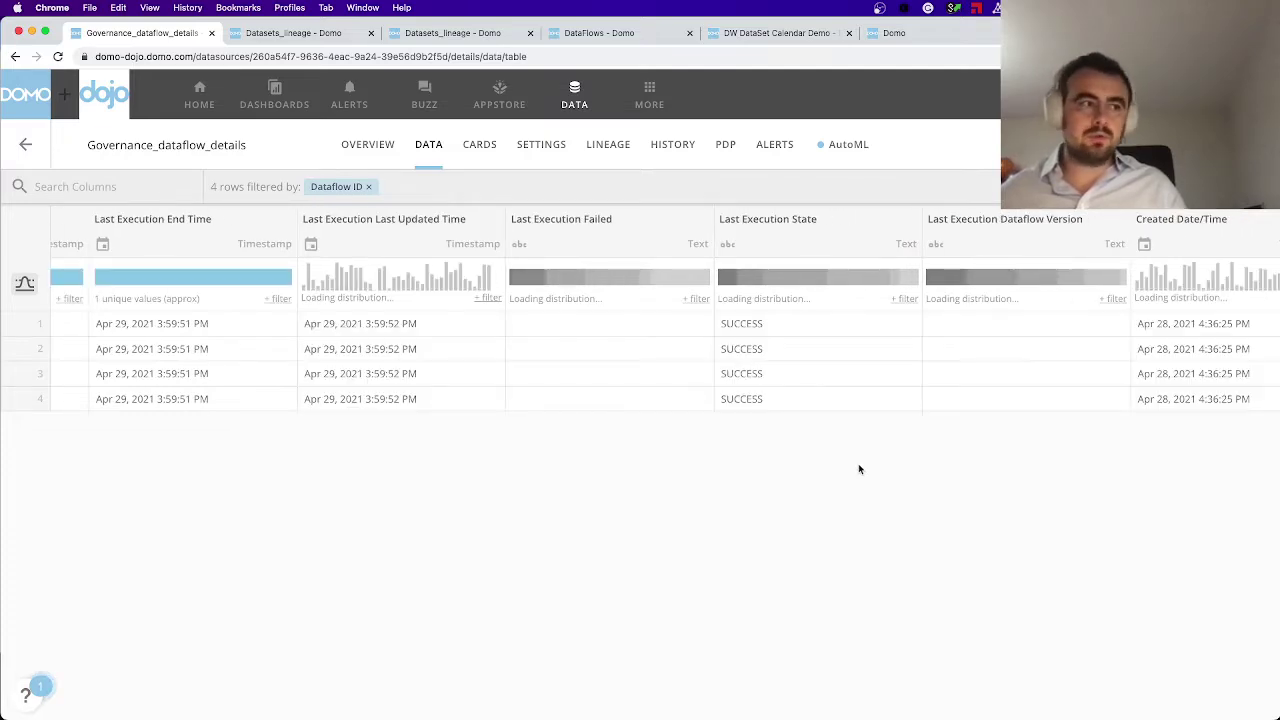
scroll(860, 469, right, 9)
scroll(860, 469, right, 3)
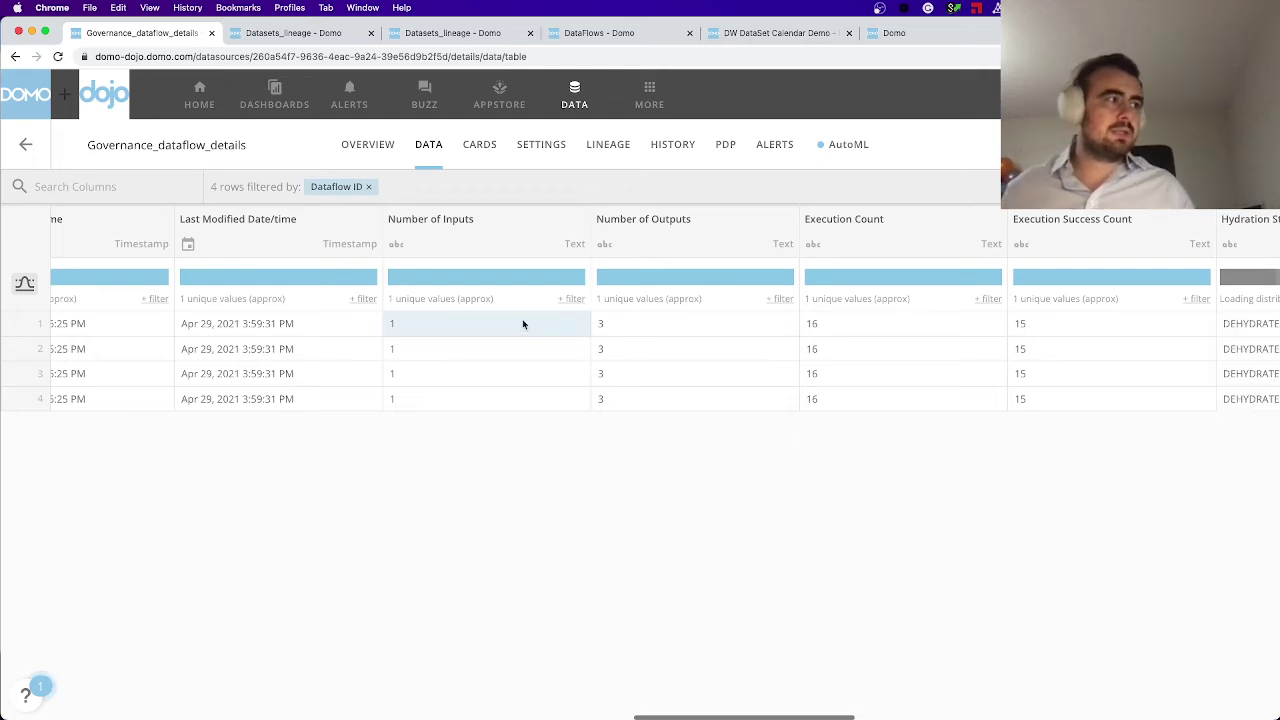
click(640, 327)
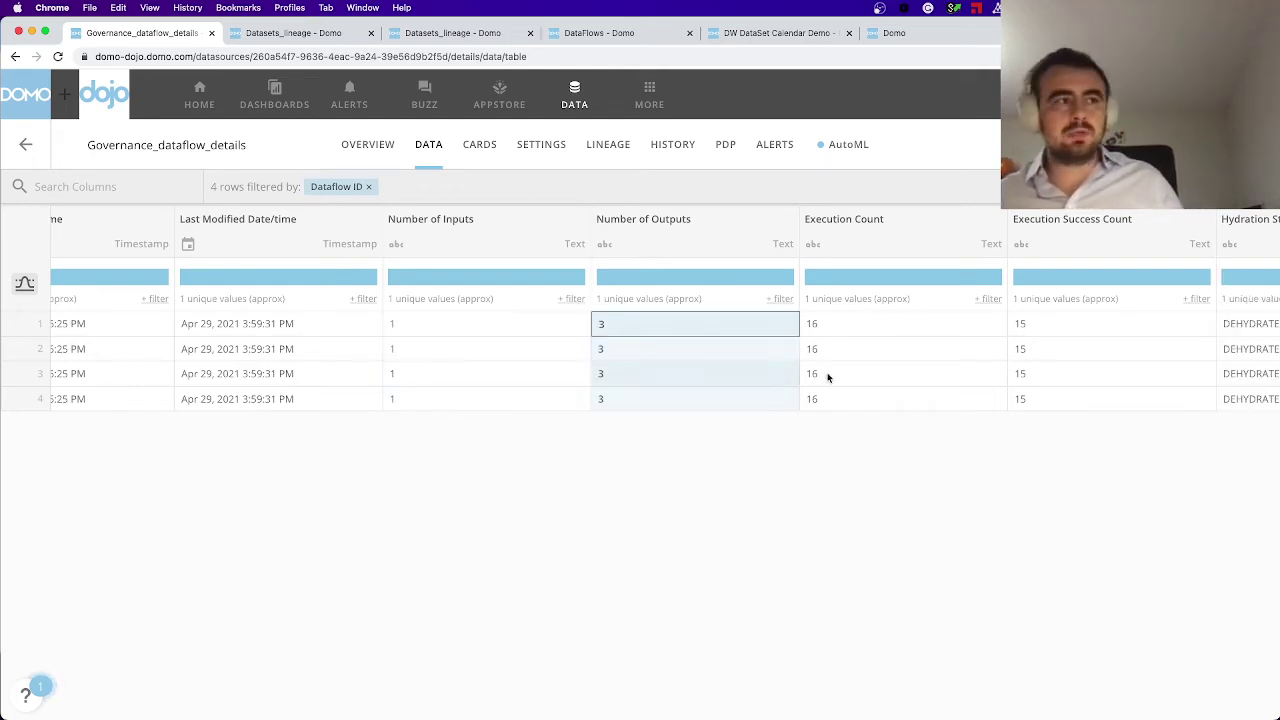
scroll(826, 377, right, 20)
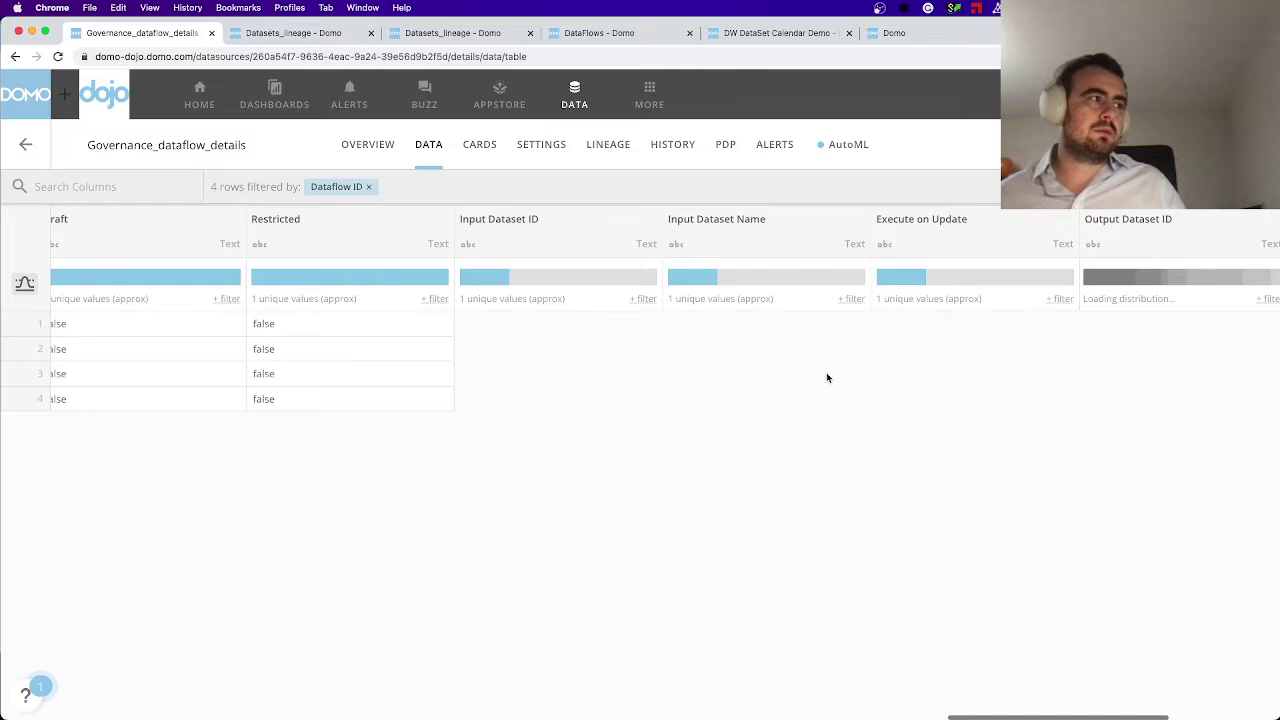
scroll(826, 377, right, 3)
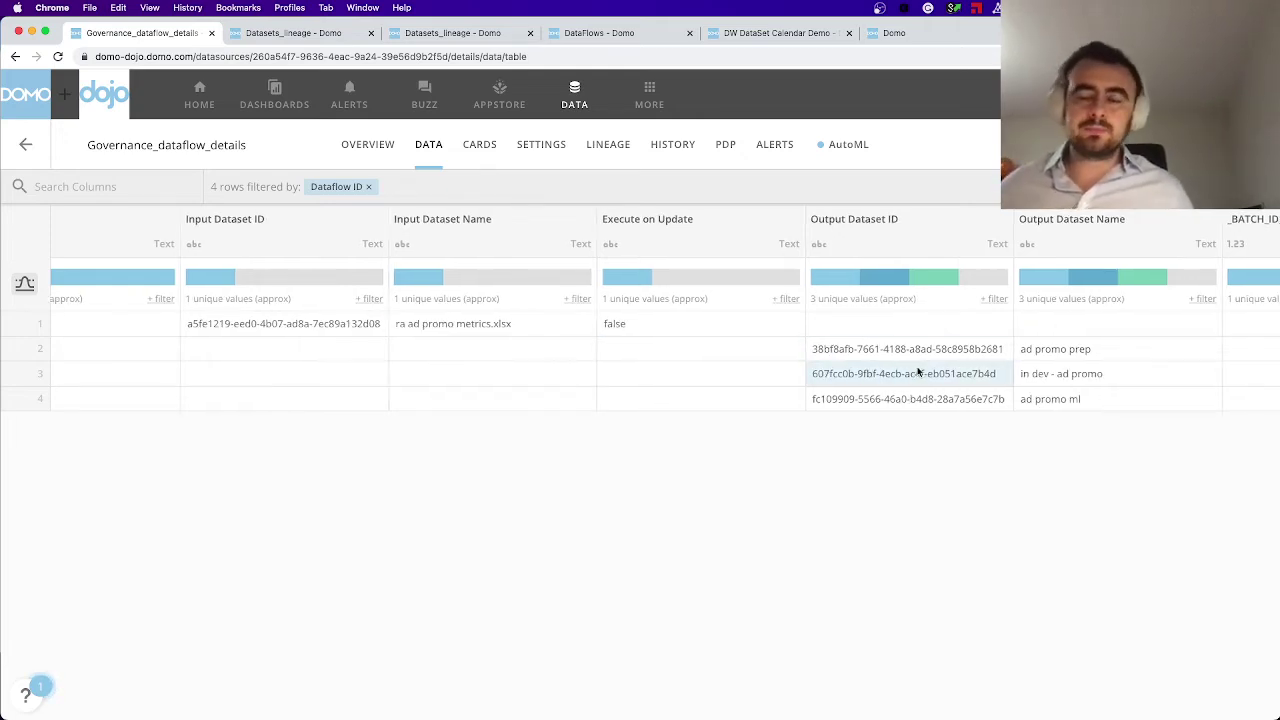
scroll(918, 373, right, 1)
drag(914, 352, 906, 388)
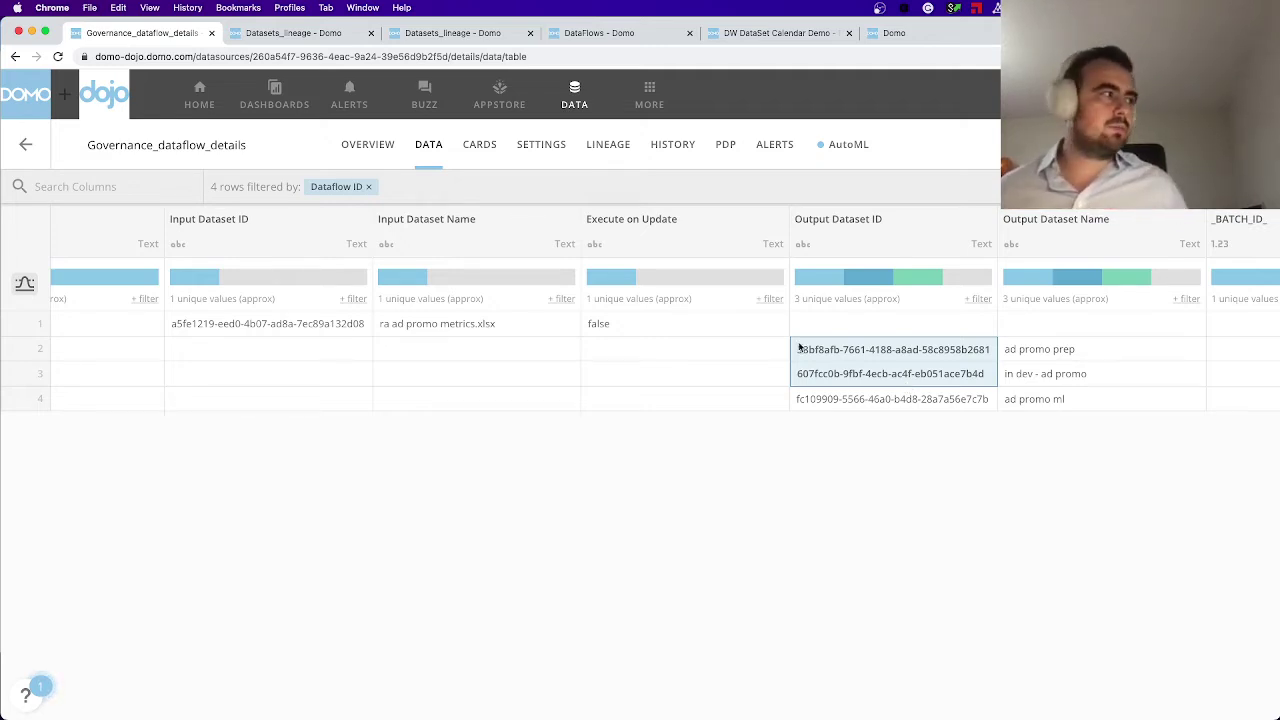
Compare against the filtered Datasets_lineage table, then return to the DataSets list.
mouse_move(90, 147)
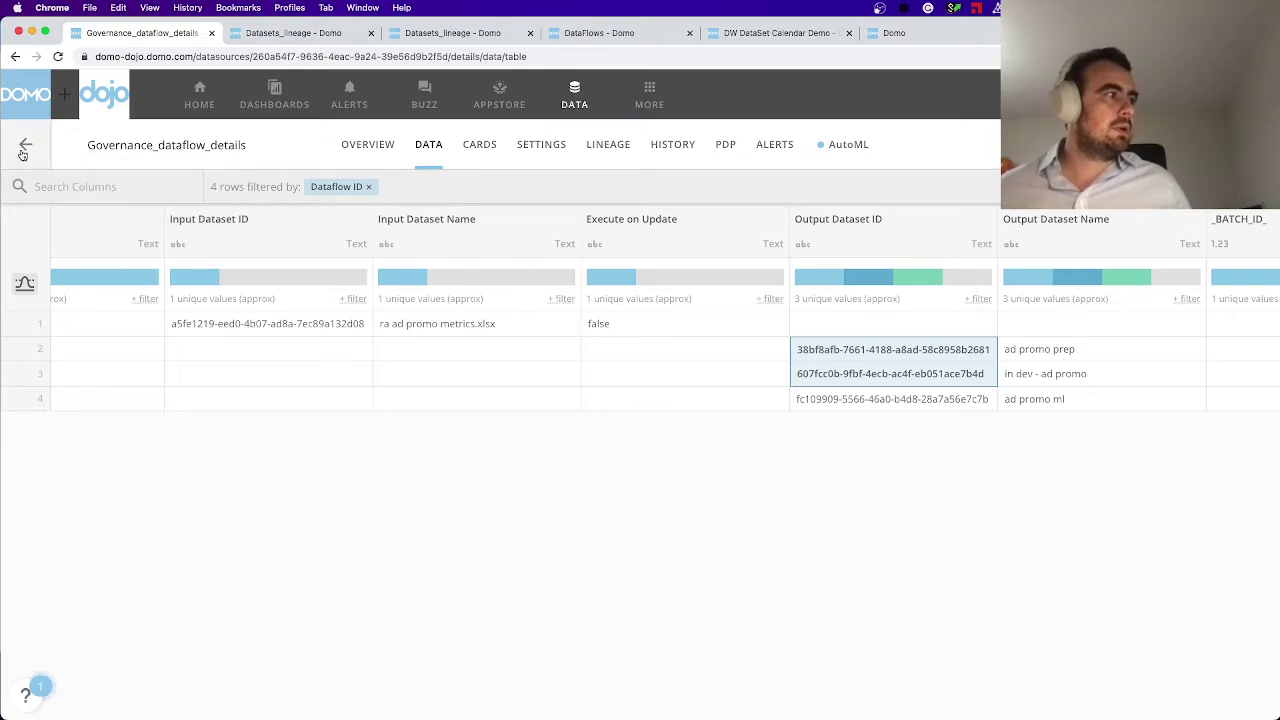
click(279, 35)
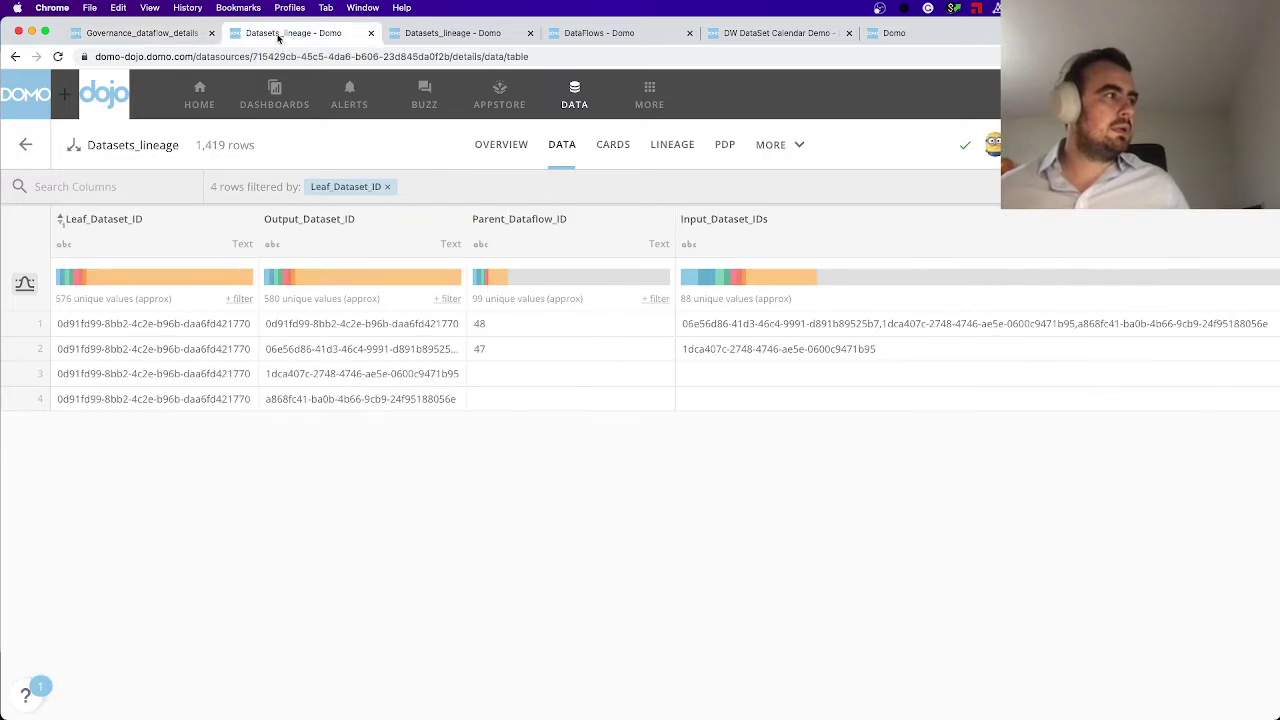
click(175, 35)
click(266, 36)
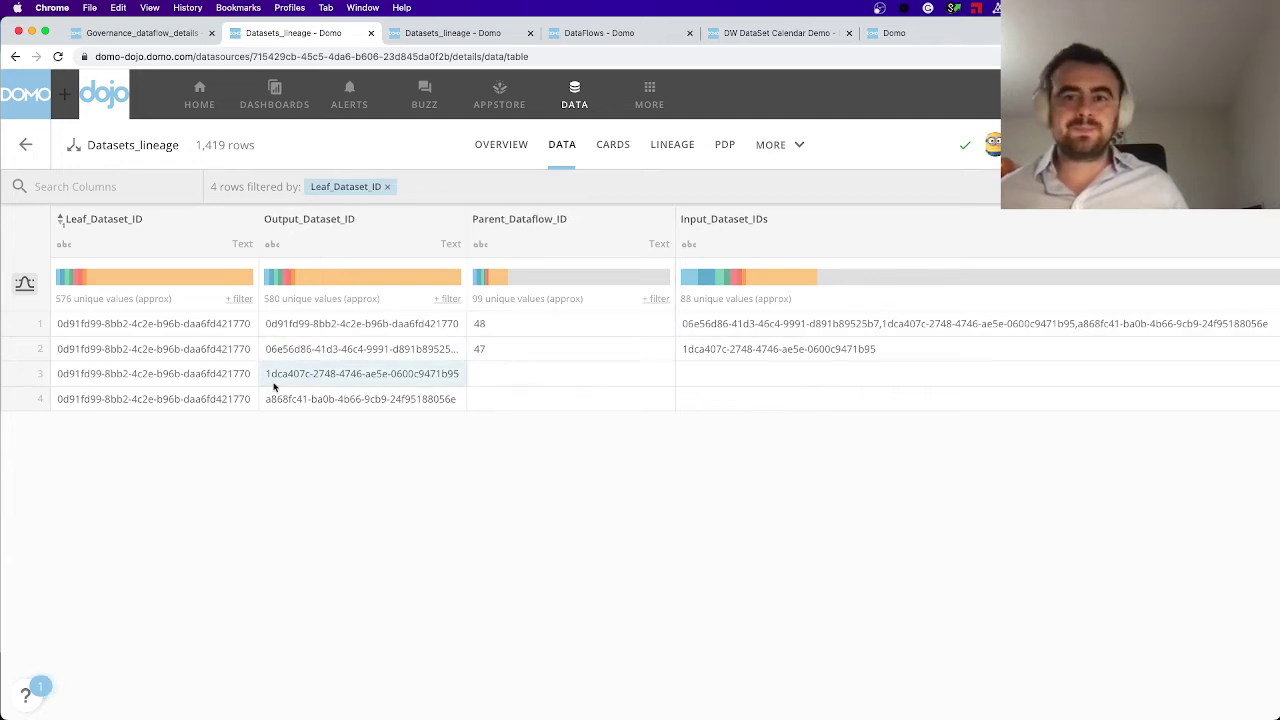
click(140, 33)
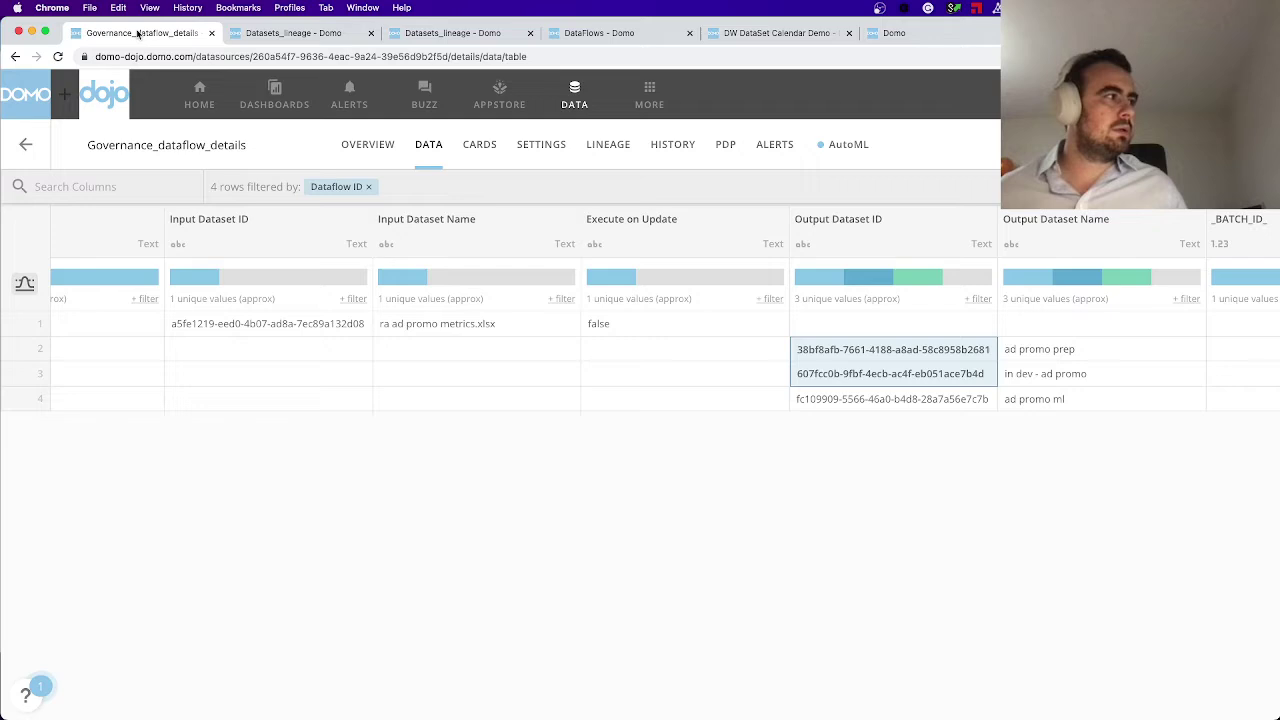
click(46, 154)
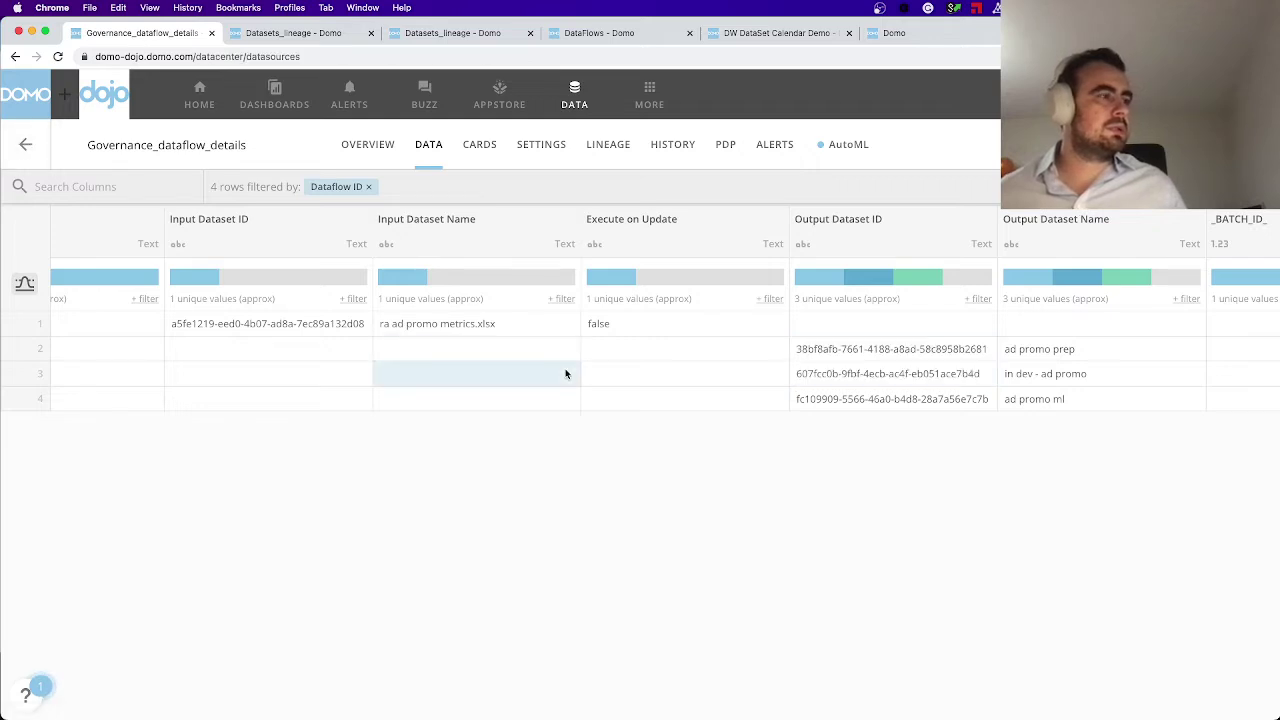
Move the Filter Rows, Select Columns, Add Formula and Remove Duplicates tiles about 230 px down.
click(471, 33)
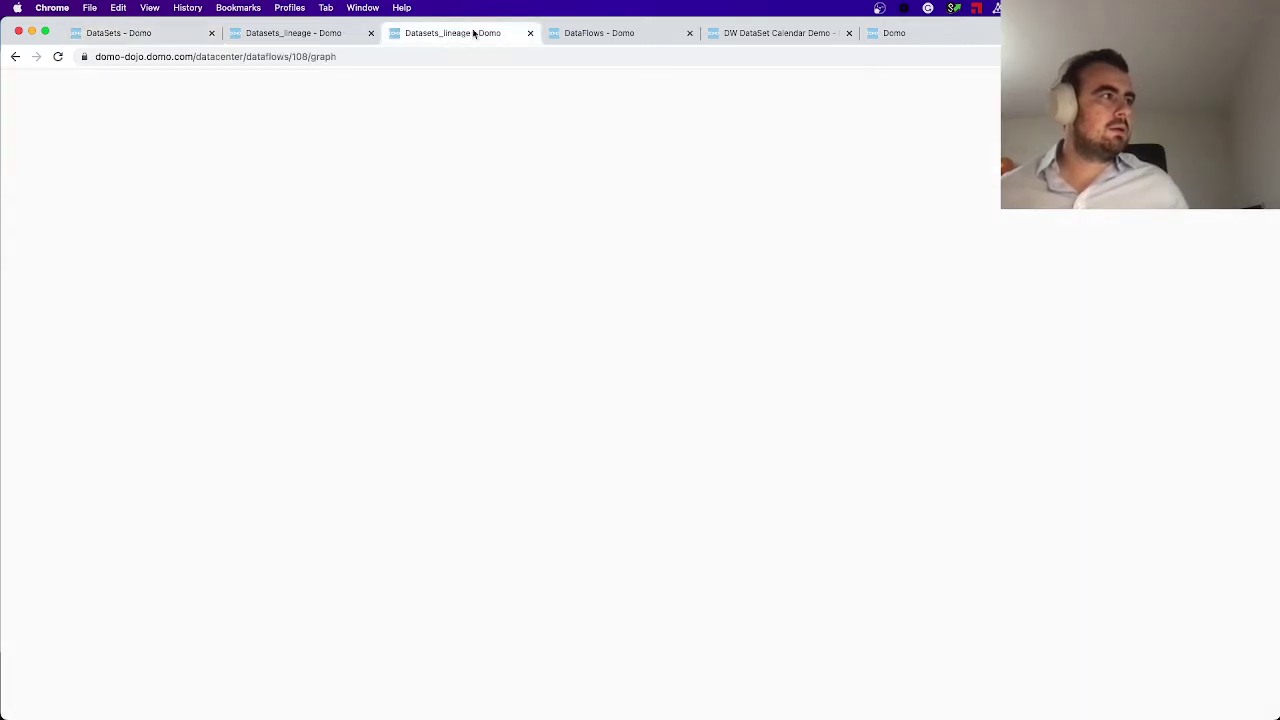
scroll(1148, 480, right, 3)
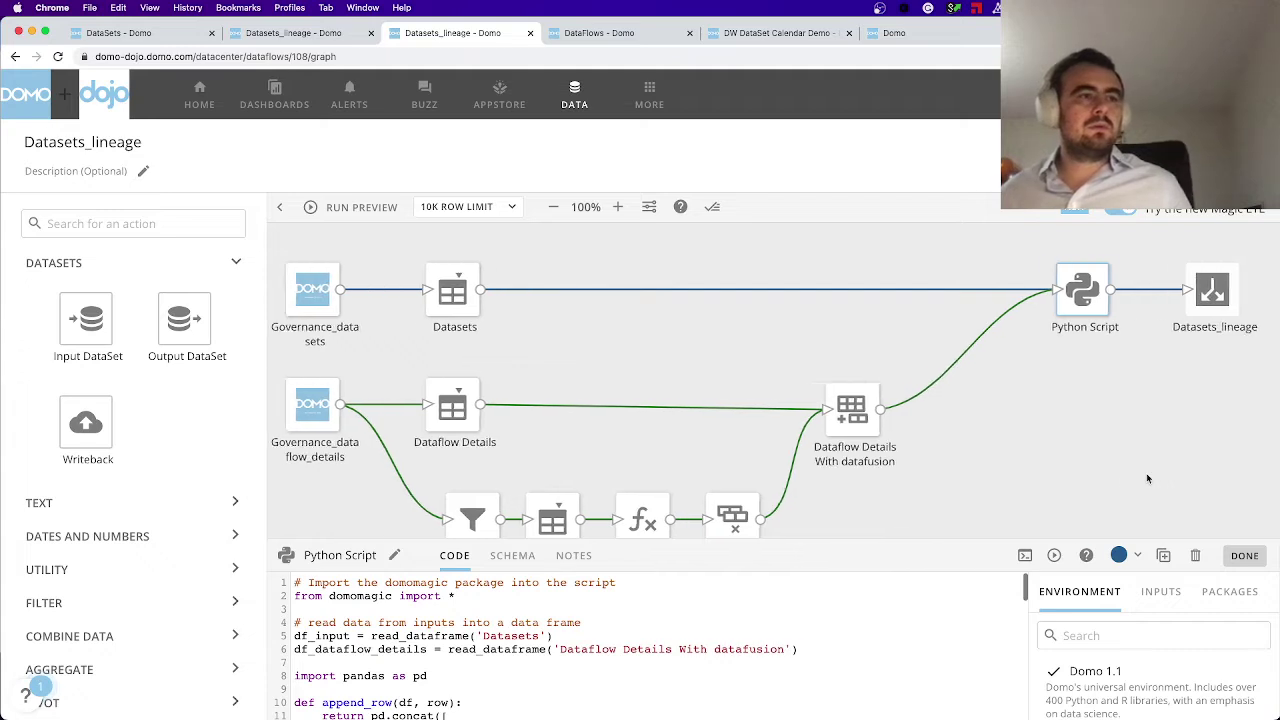
scroll(1148, 480, left, 1)
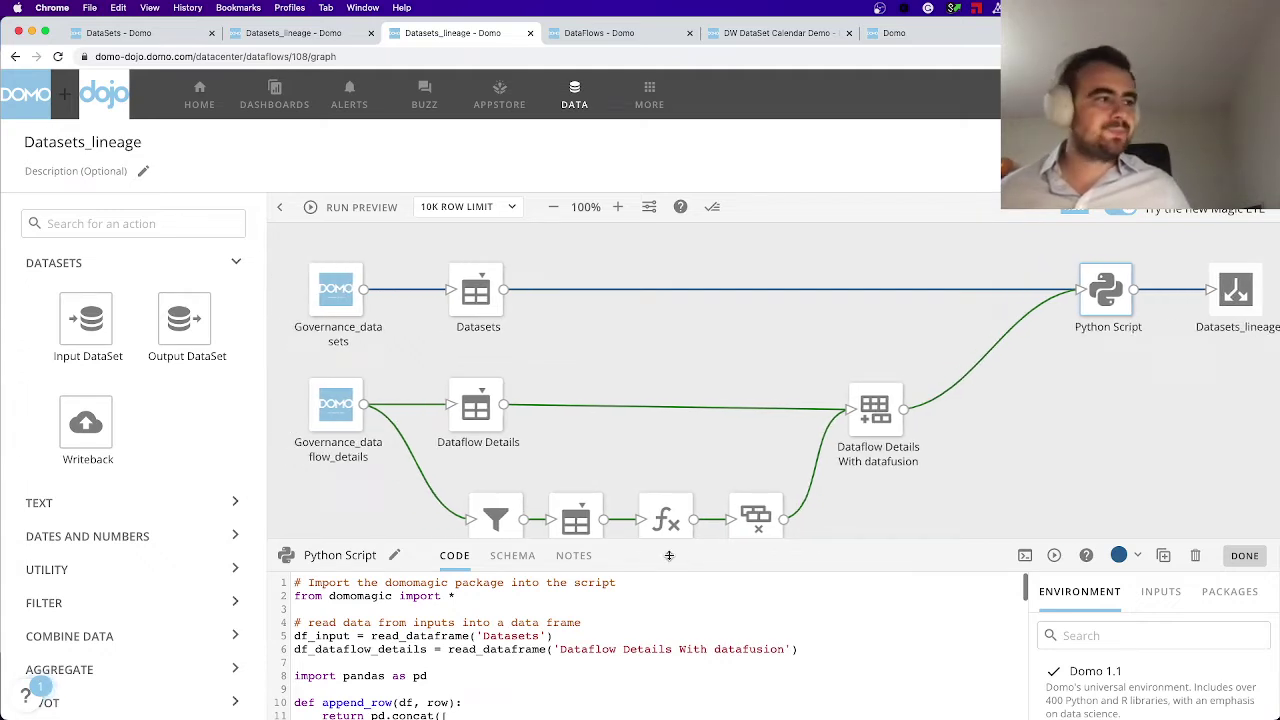
scroll(876, 490, down, 3)
drag(854, 504, 410, 380)
drag(507, 424, 517, 654)
scroll(745, 403, up, 3)
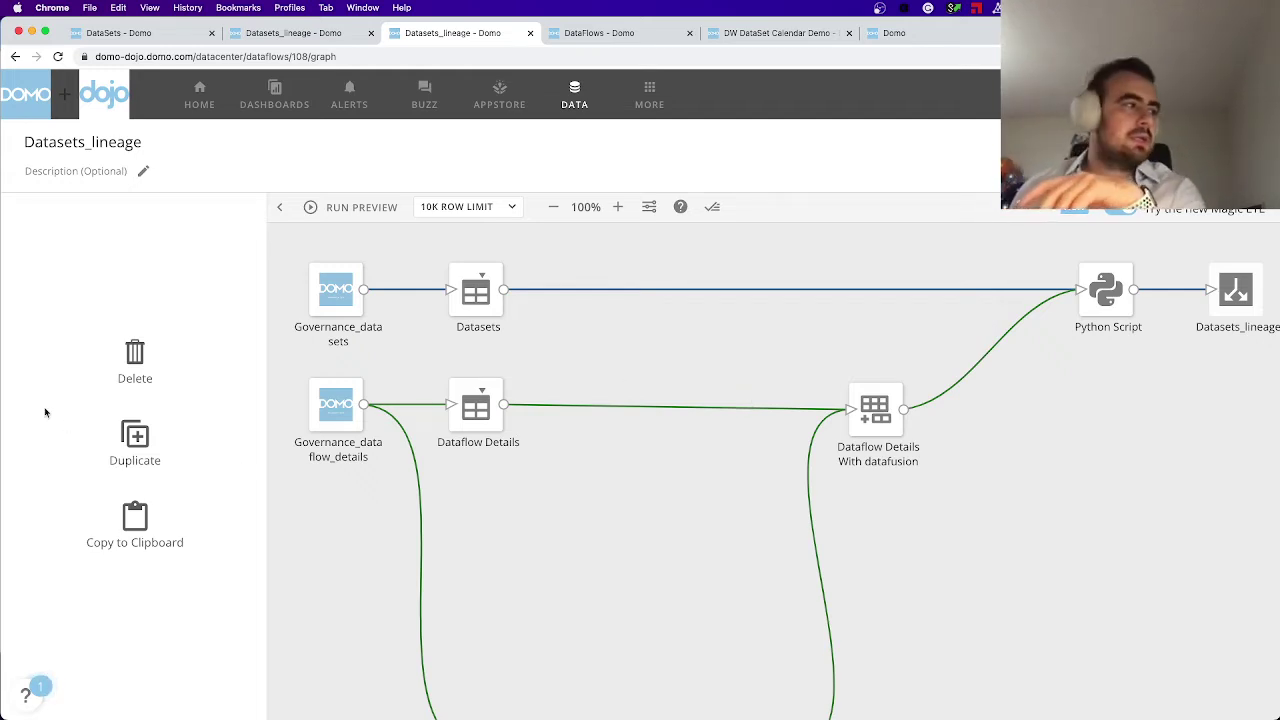
Inspect the Governance_dataflow_details input and the columns kept by the Datasets Select Columns step.
mouse_move(308, 304)
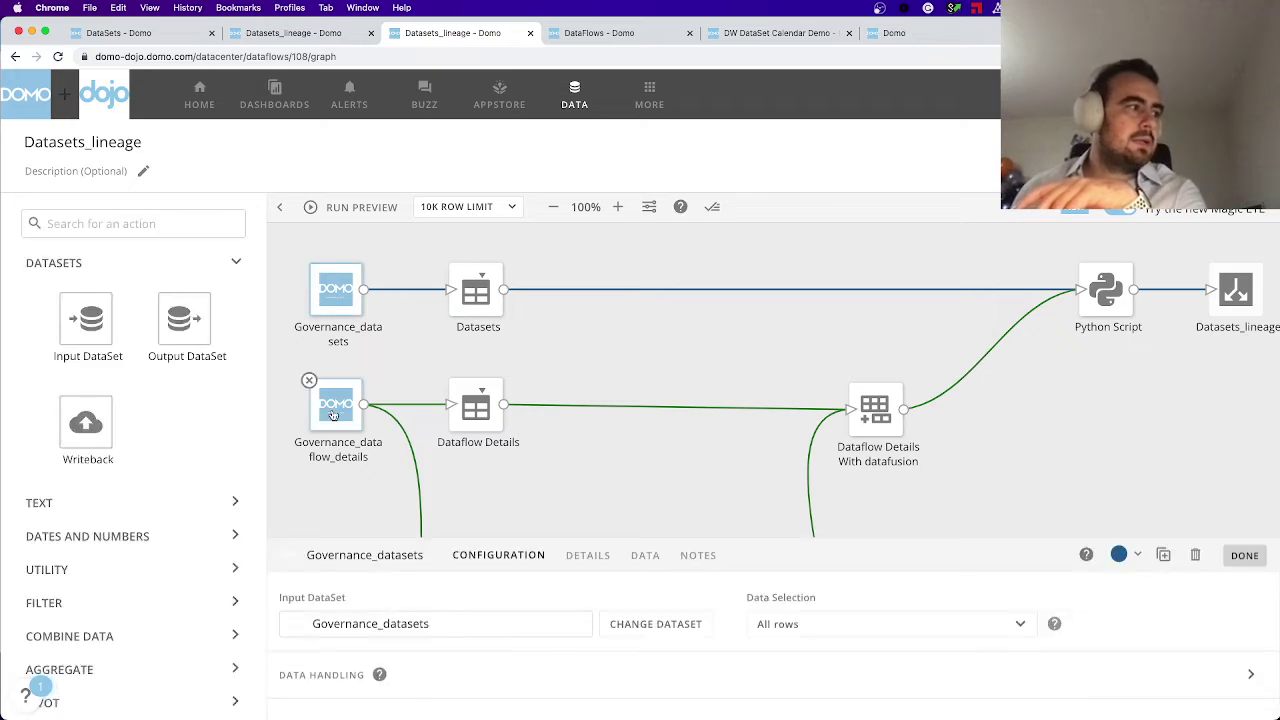
click(336, 404)
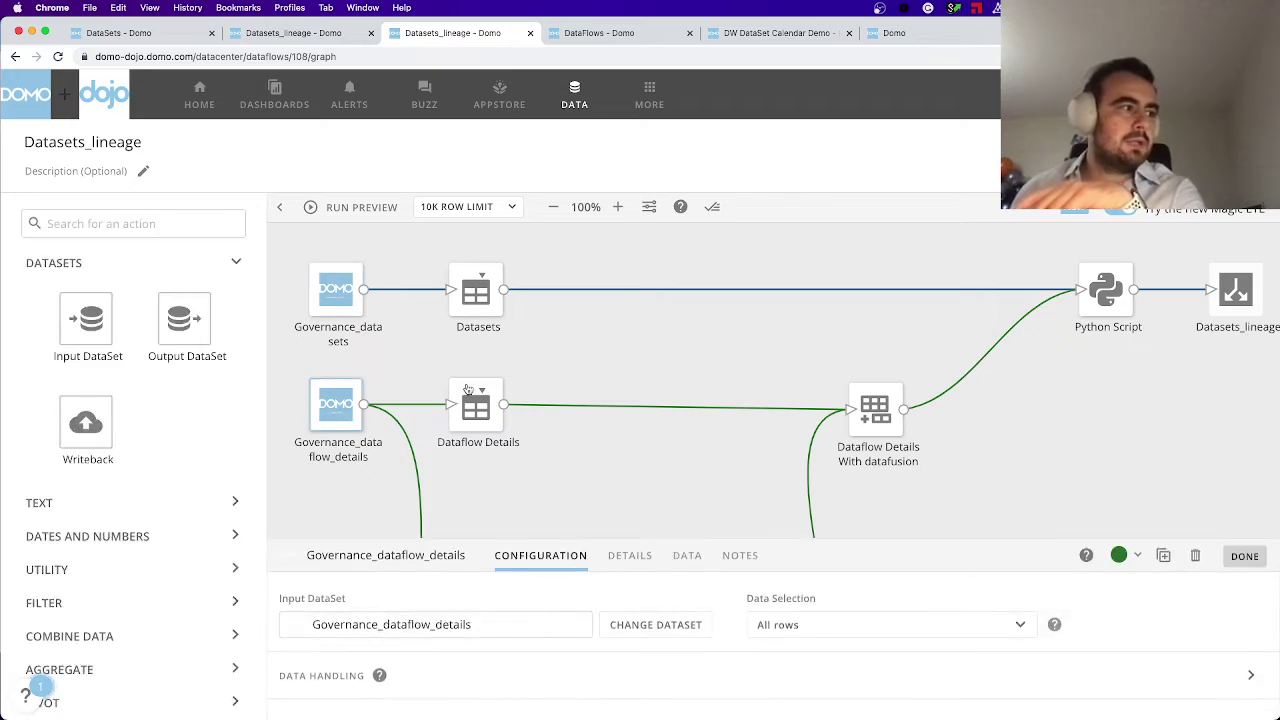
click(483, 288)
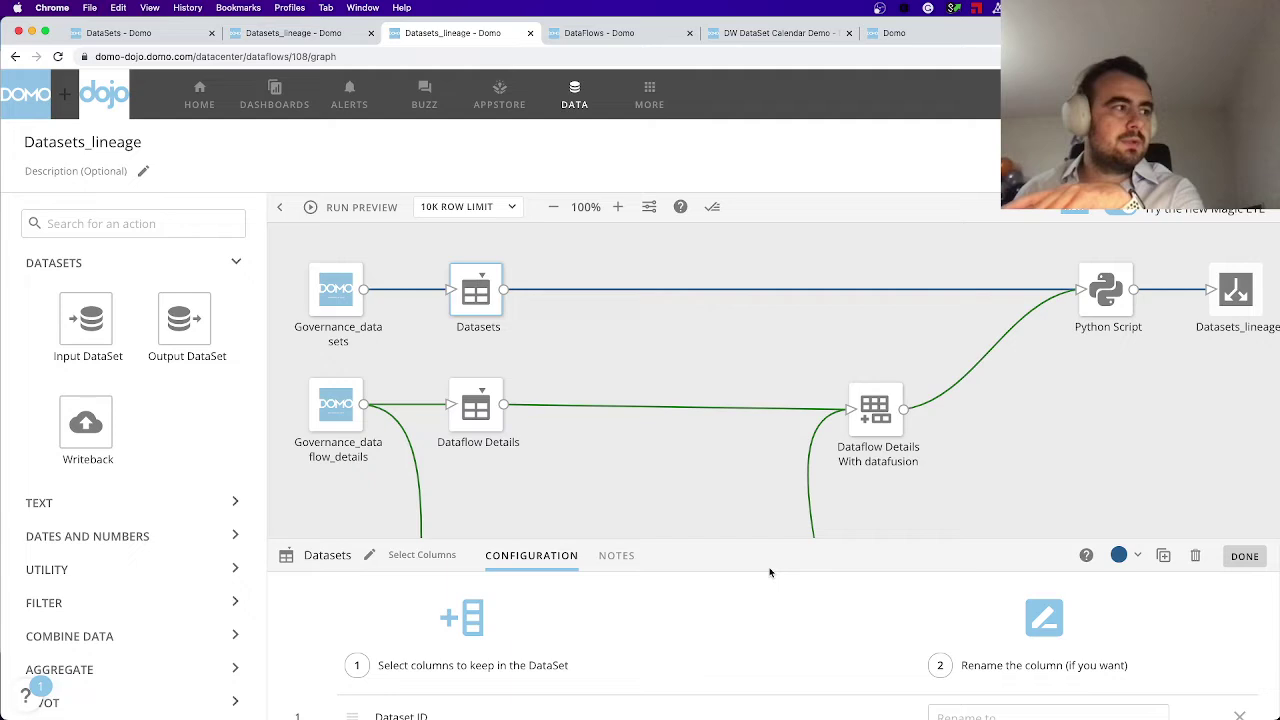
scroll(776, 628, down, 2)
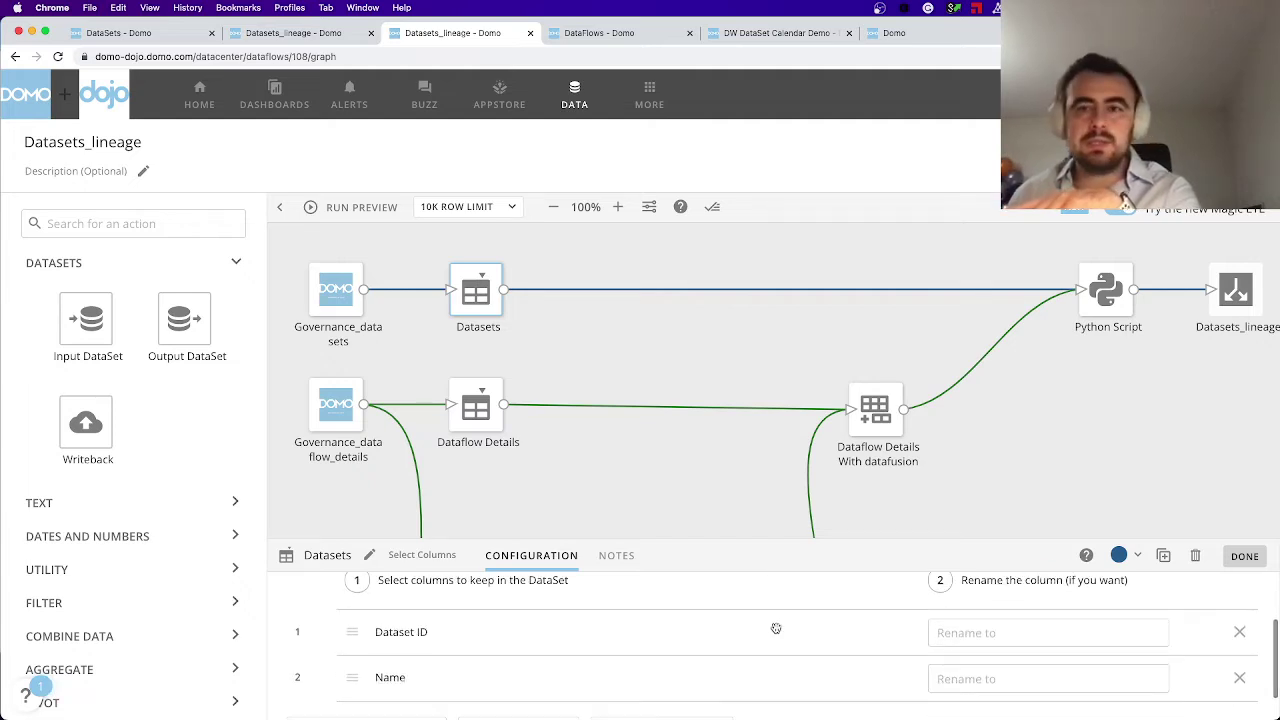
scroll(492, 415, down, 1)
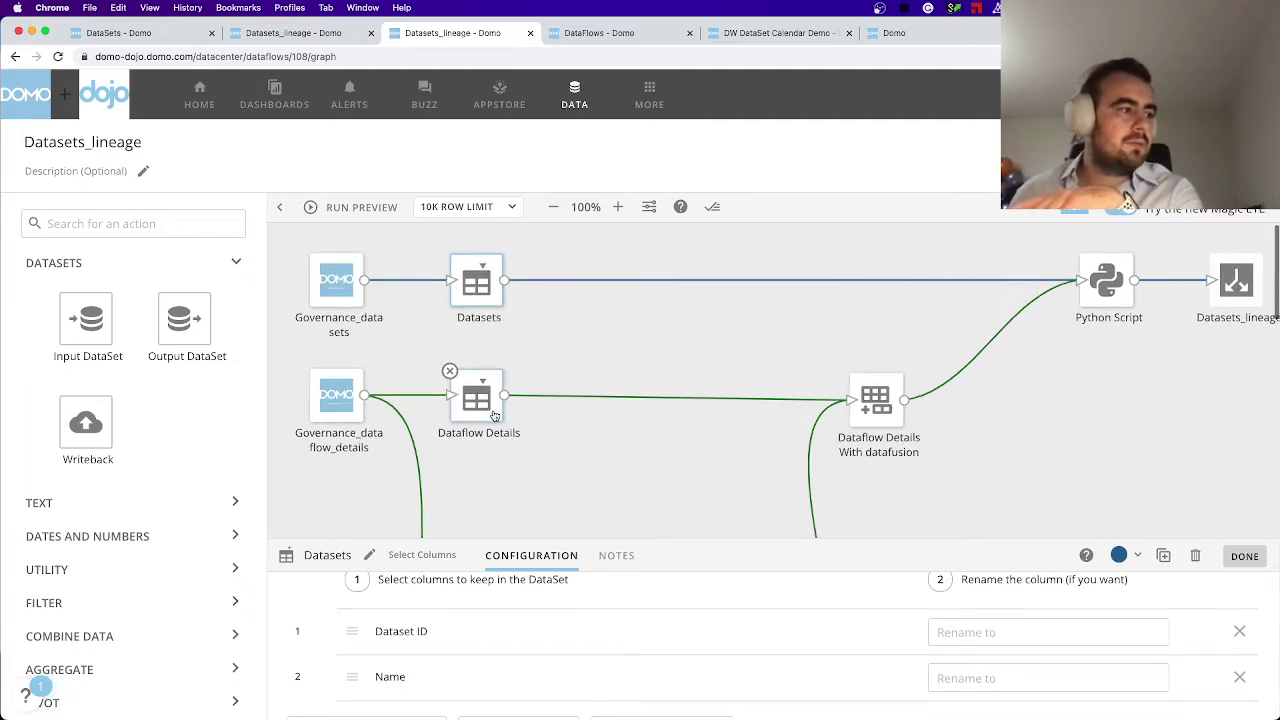
Show the Dataflow Details step's kept columns (Dataflow ID, Input and Output Dataset ID) in an enlarged panel.
click(492, 415)
drag(773, 537, 771, 466)
scroll(766, 560, down, 1)
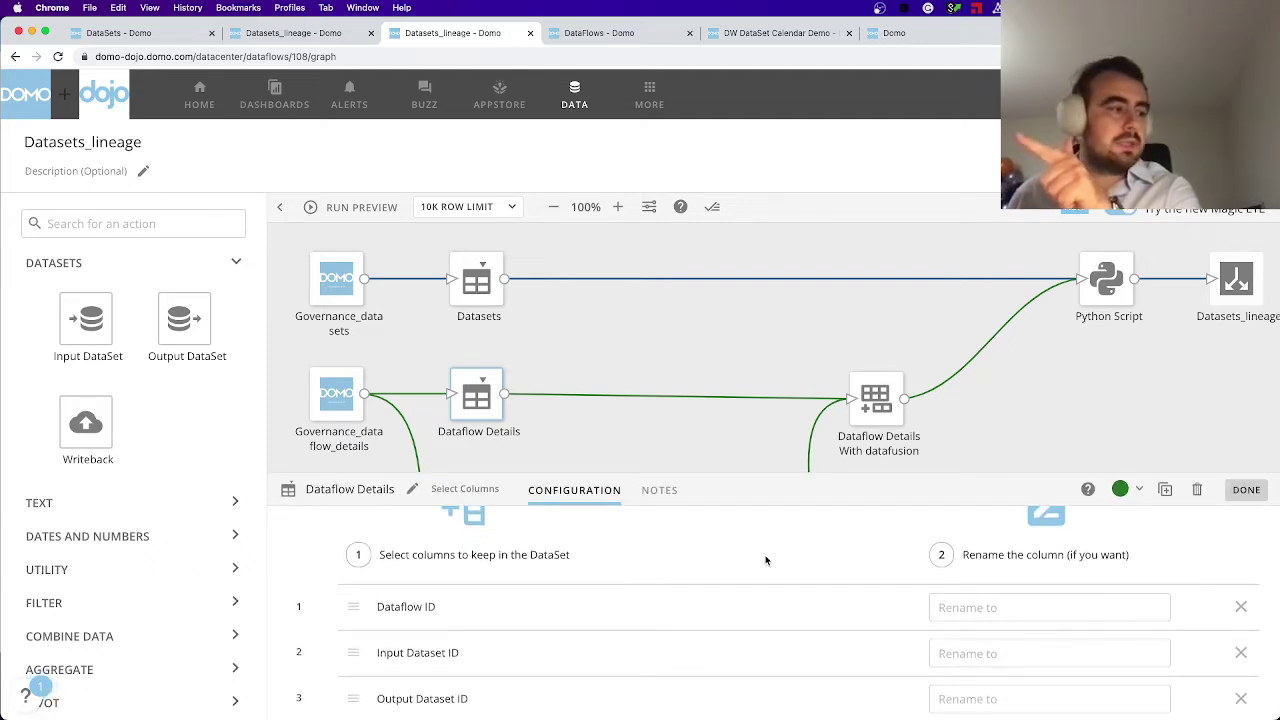
scroll(766, 560, down, 1)
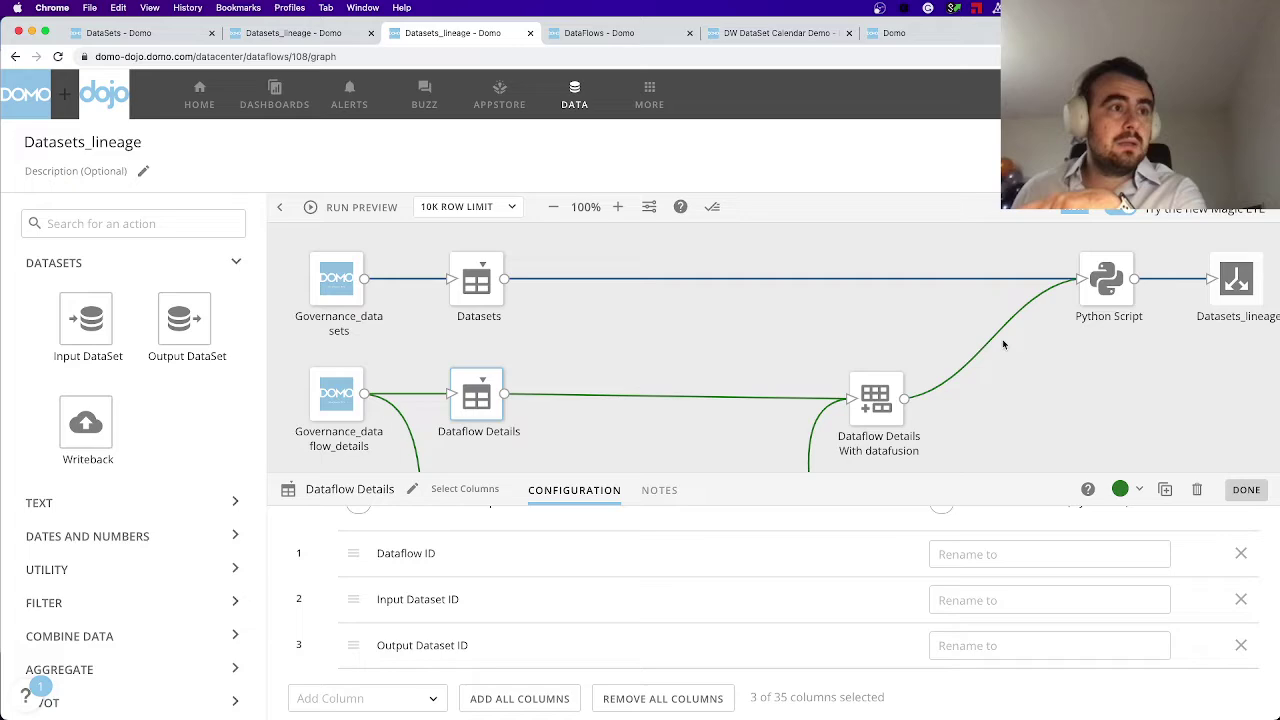
scroll(1017, 351, right, 5)
Show the Python Script code, with its append_row helper and df_result frame, in an enlarged editor.
click(987, 302)
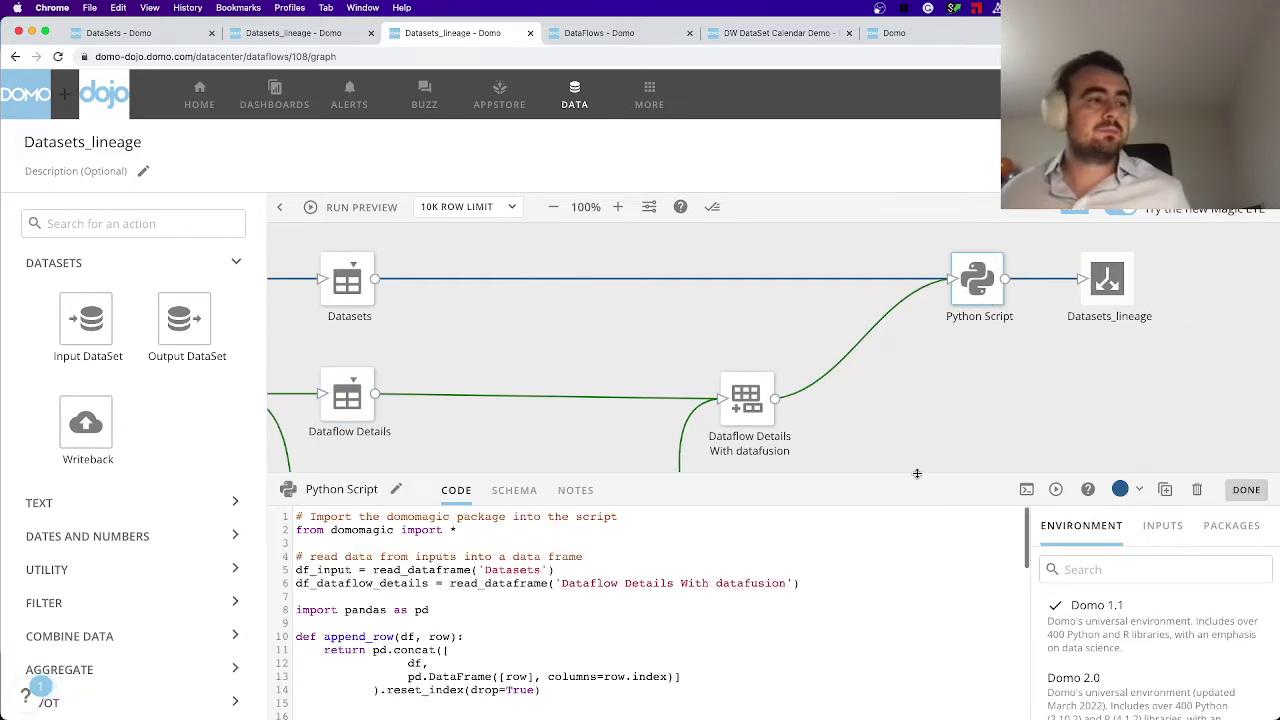
drag(920, 473, 920, 454)
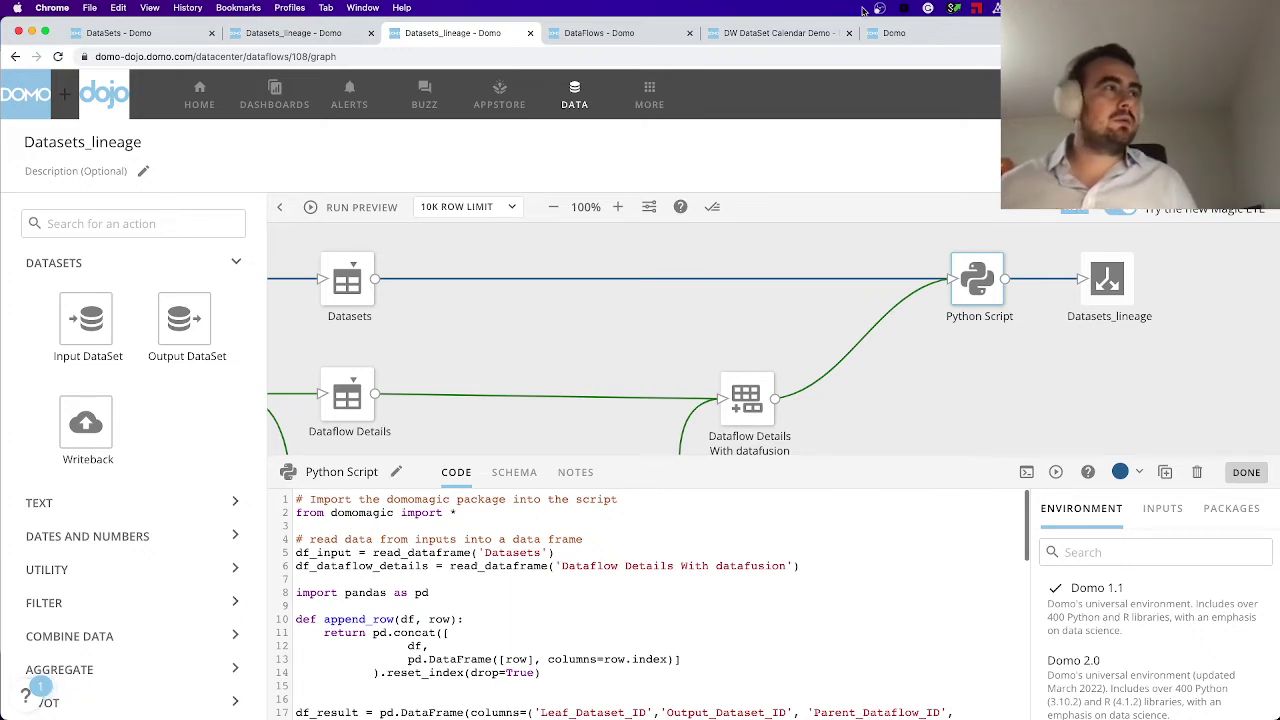
Check the DW DataSet Calendar Demo lineage, then the DataFlows list for input sysIntegers_One_To_Many.
click(790, 34)
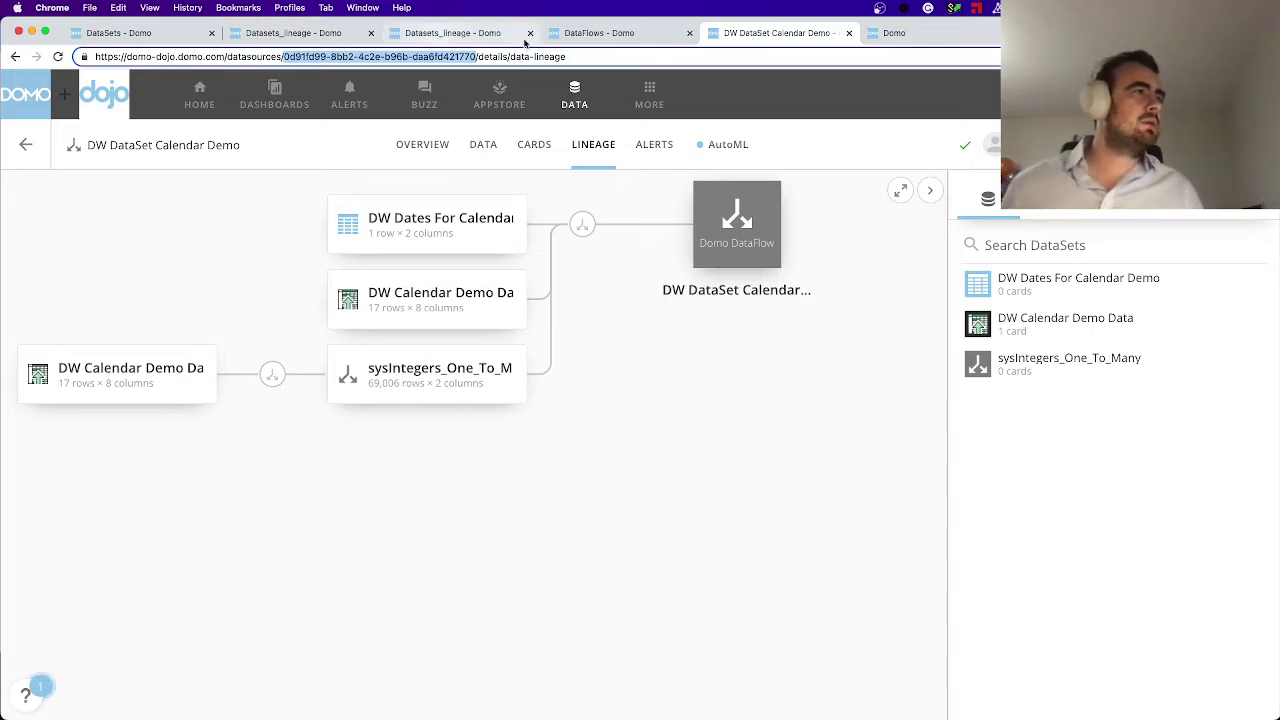
click(597, 34)
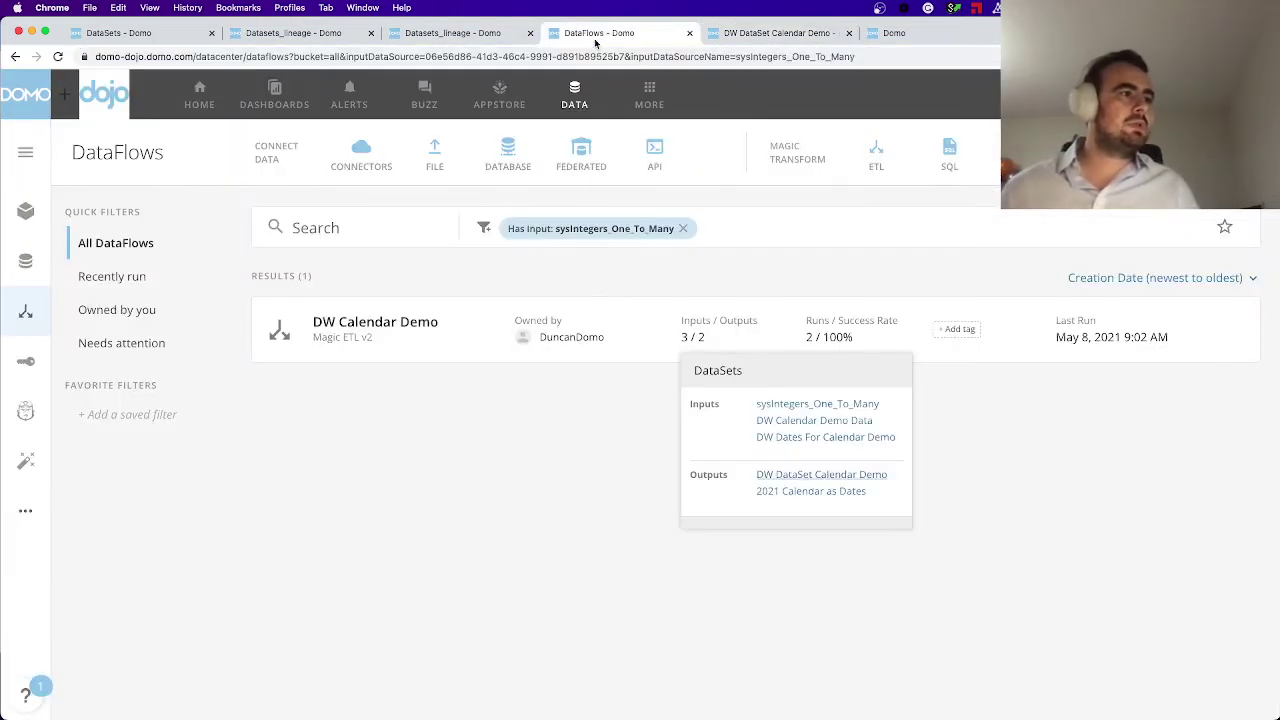
Return to the Datasets_lineage dataflow and scroll through the Python Script code reading both governance inputs.
click(451, 35)
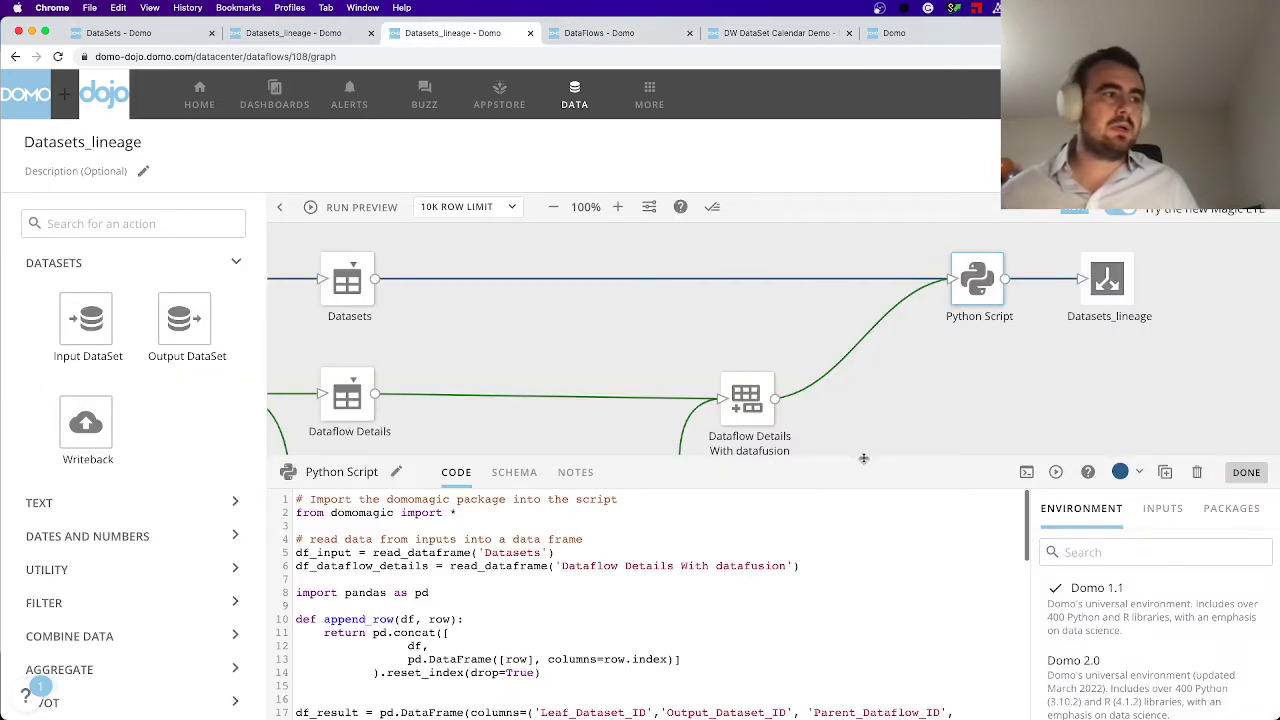
scroll(876, 392, down, 3)
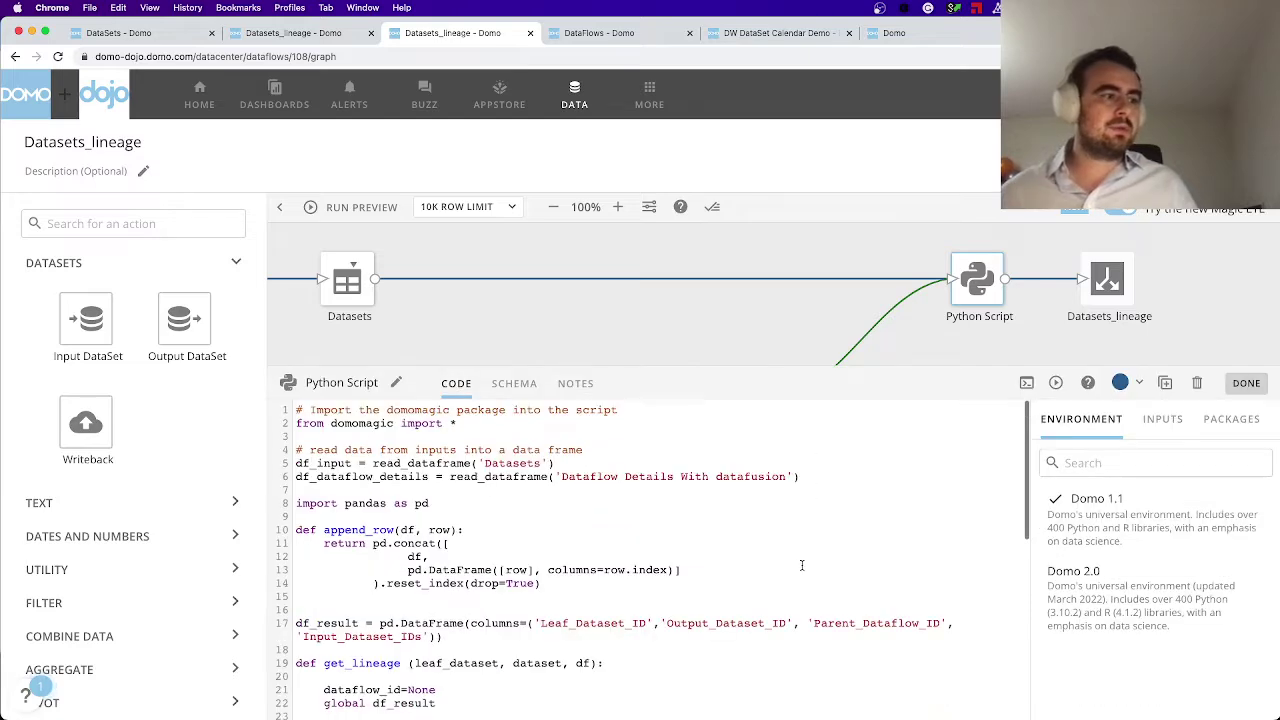
scroll(802, 566, down, 3)
scroll(800, 560, up, 5)
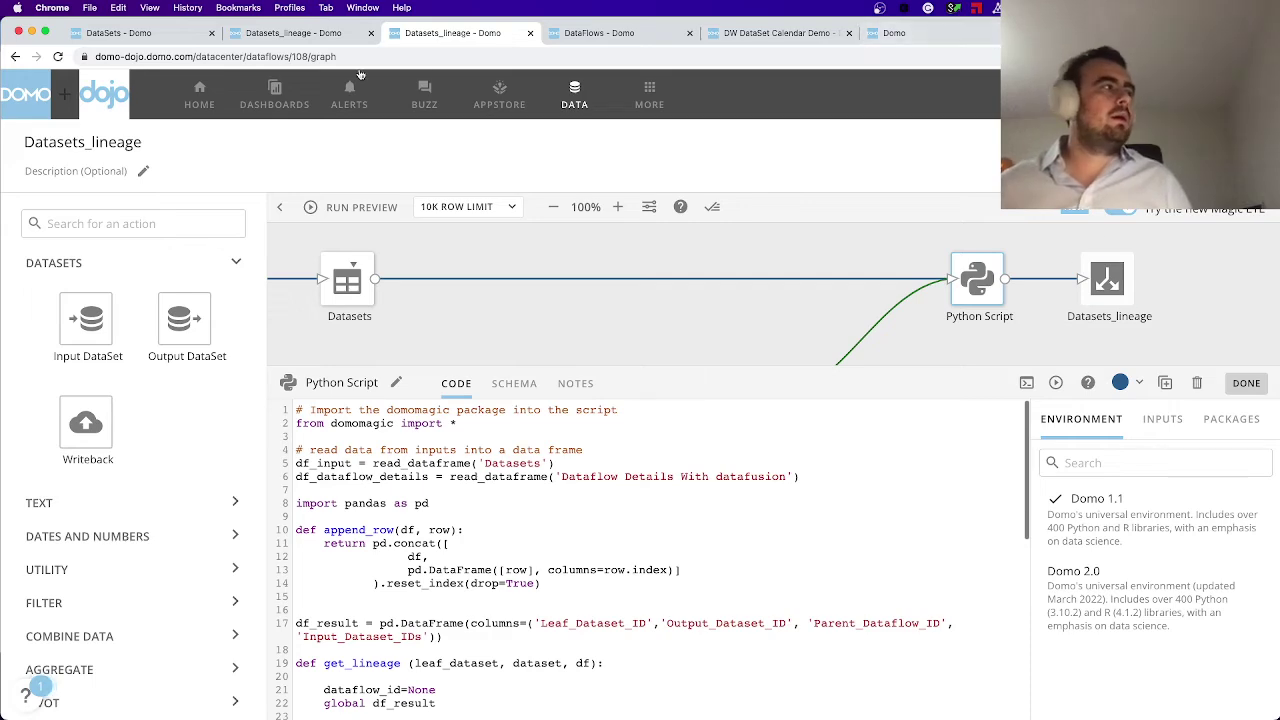
Move from the DataSets list and Datasets_lineage output to the Jupyter Data lineage notebook.
click(164, 36)
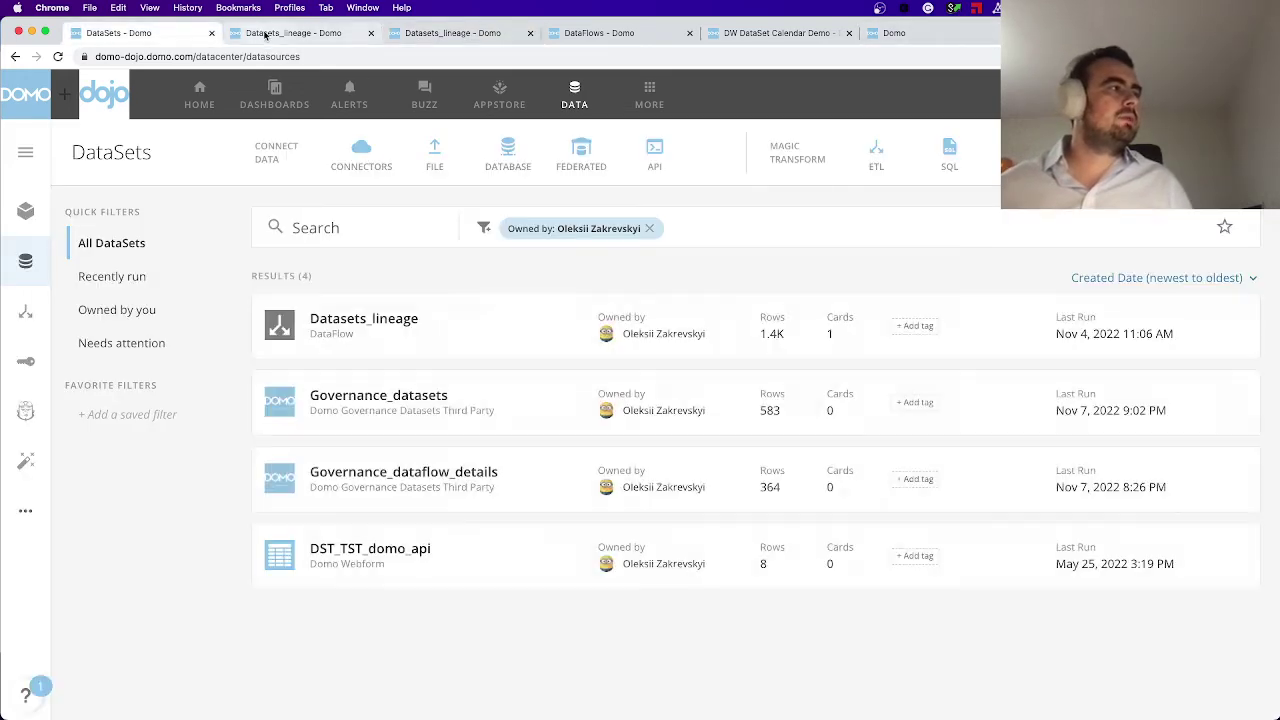
click(293, 33)
click(903, 33)
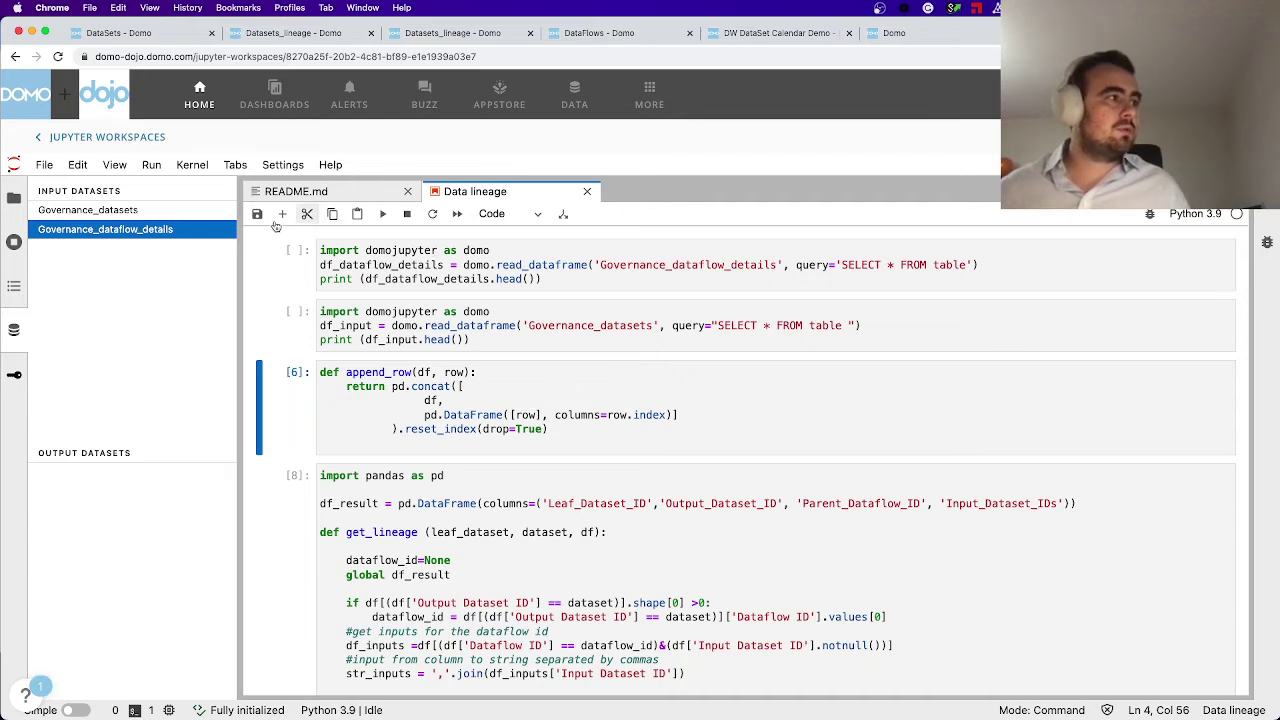
Insert a new cell with the Governance_dataflow_details read snippet, then remove the redundant cell again.
click(339, 264)
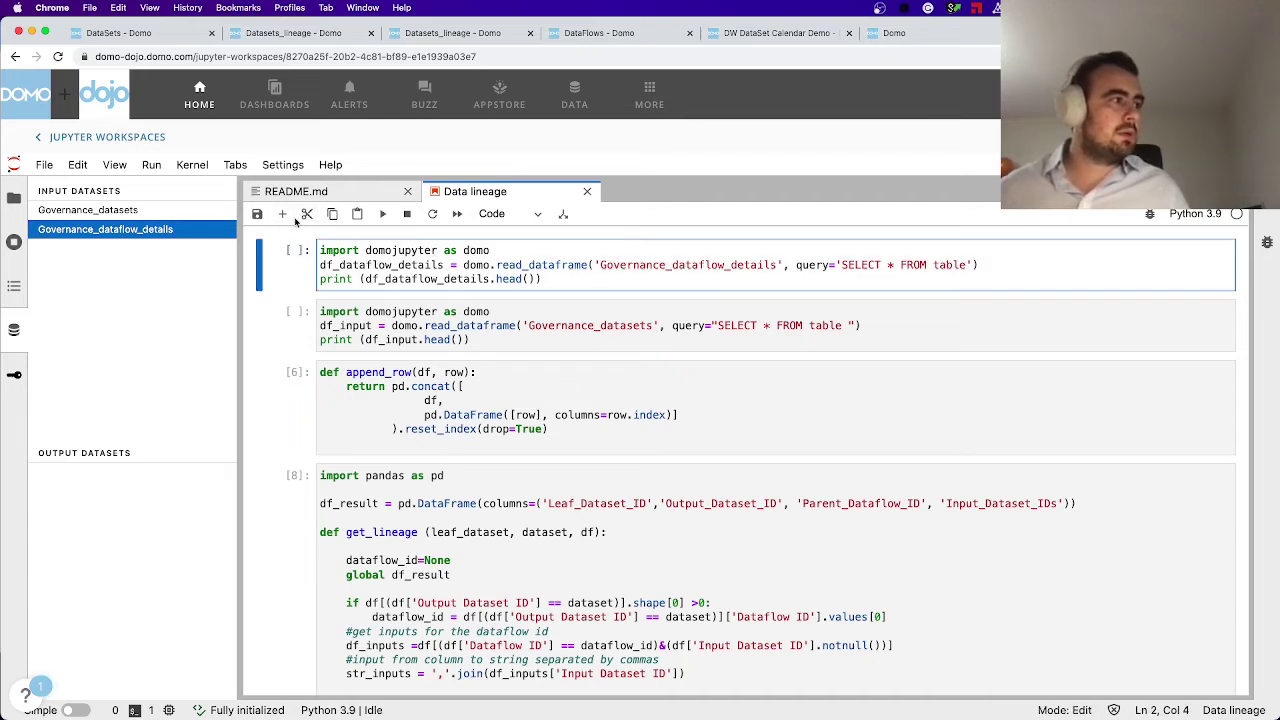
click(284, 216)
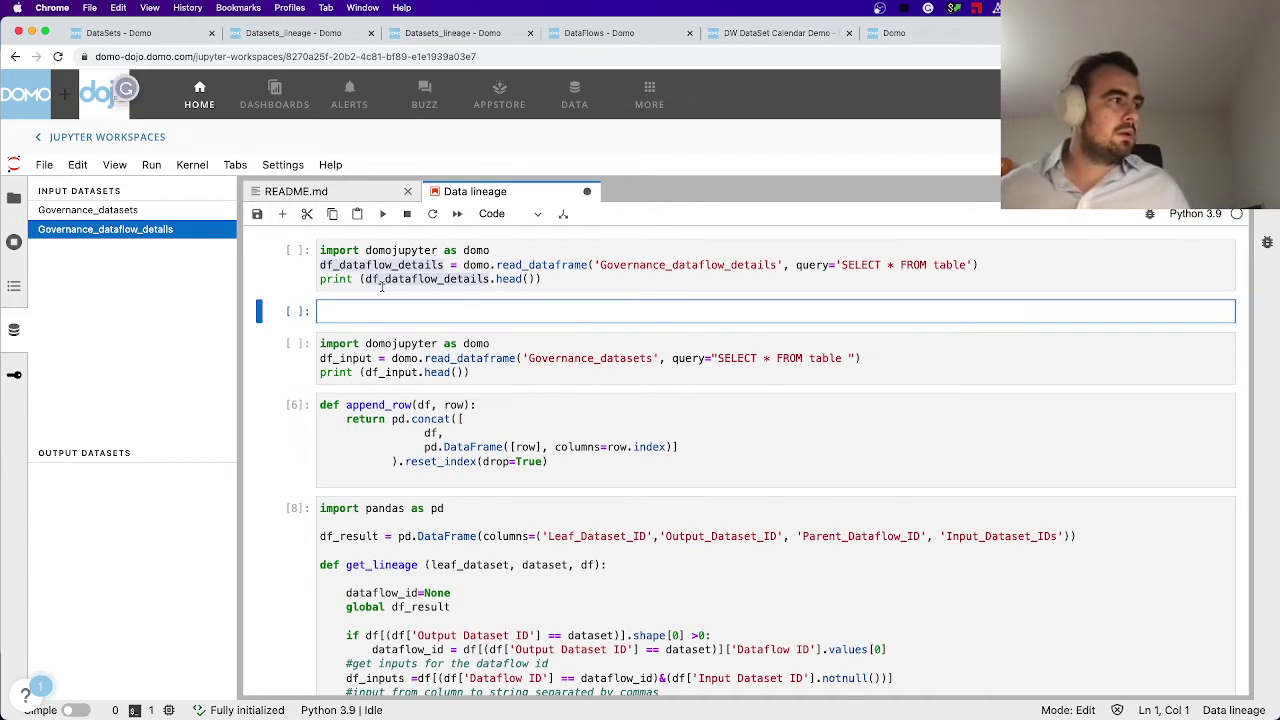
click(112, 229)
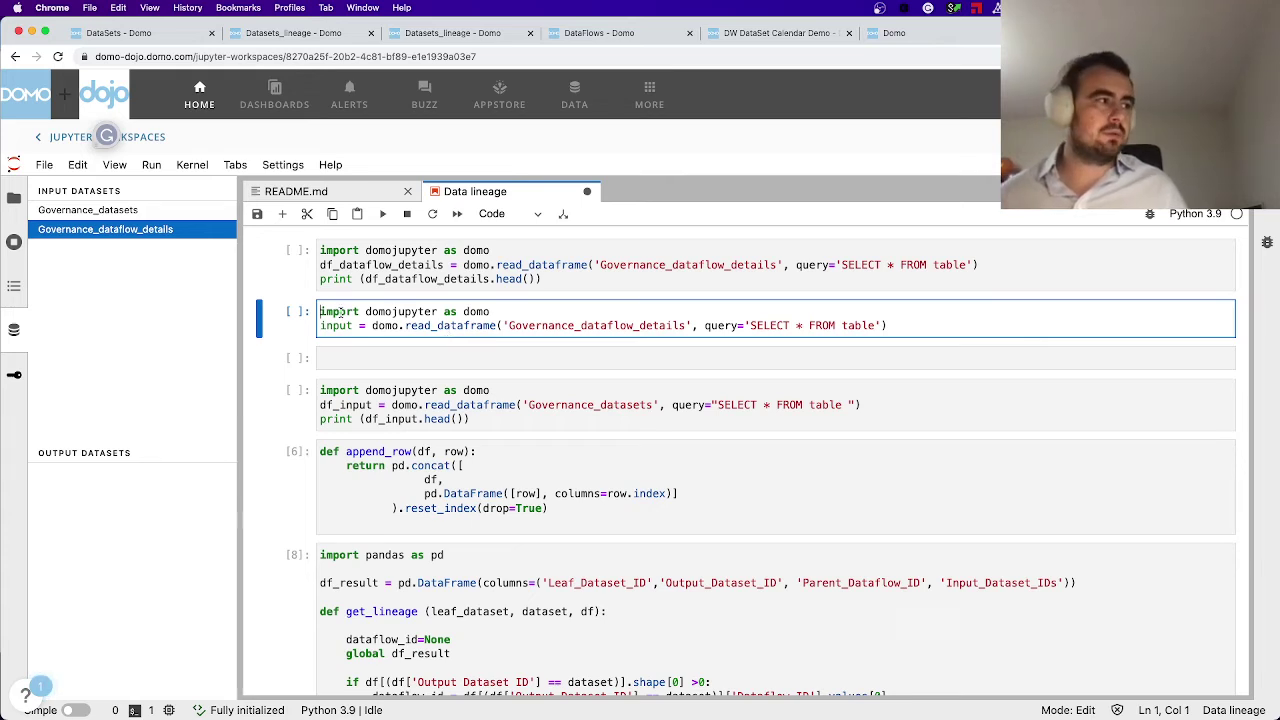
drag(320, 311, 662, 326)
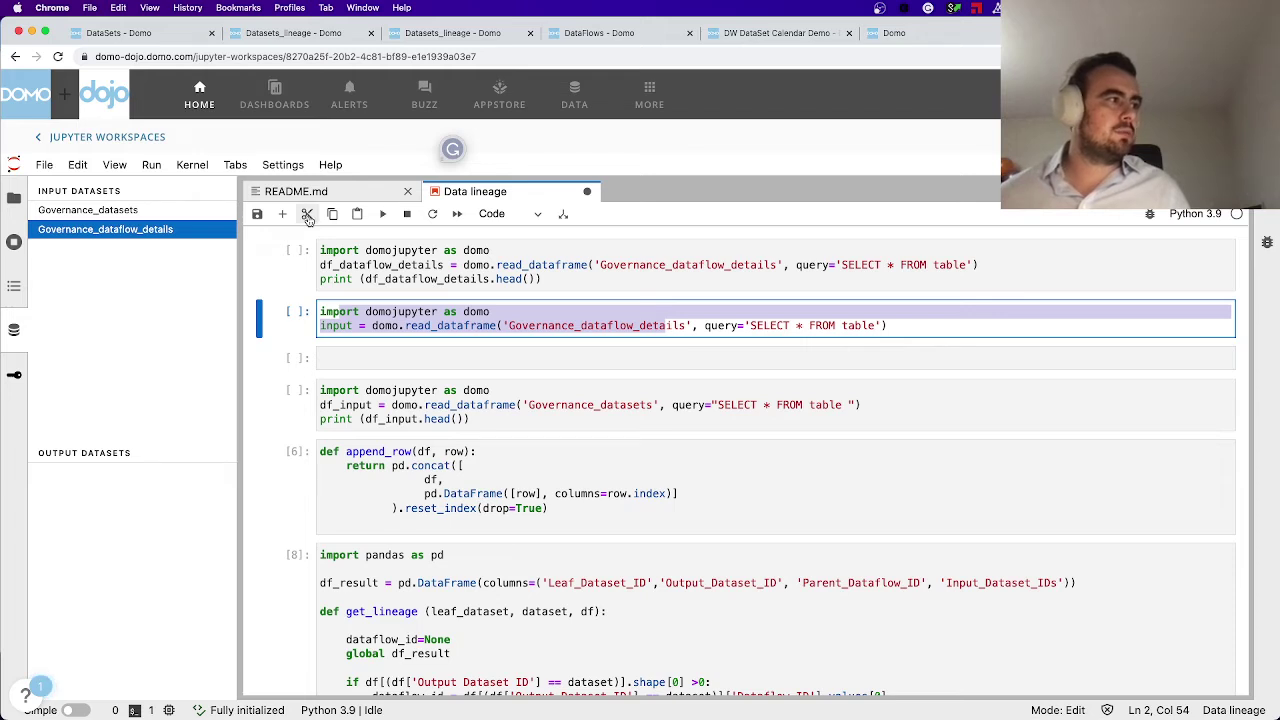
click(308, 218)
click(449, 279)
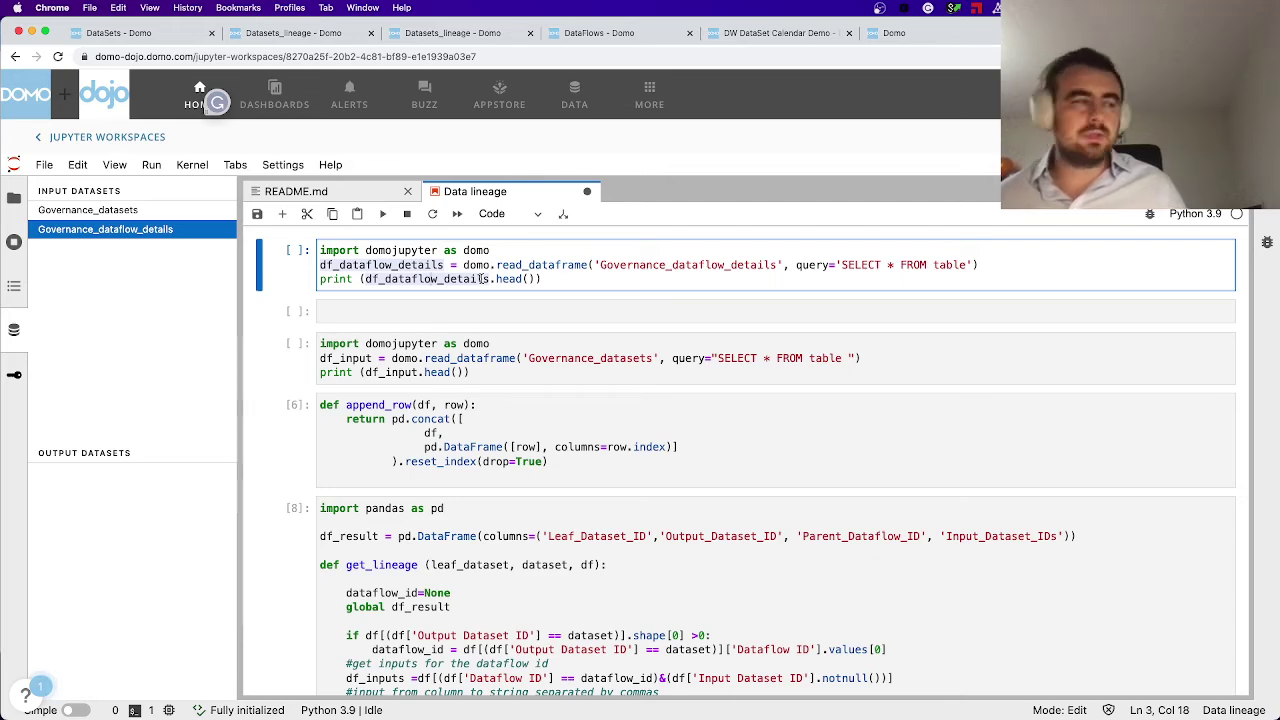
Run the Governance_dataflow_details and Governance_datasets read cells and scroll through their five-row previews.
click(381, 216)
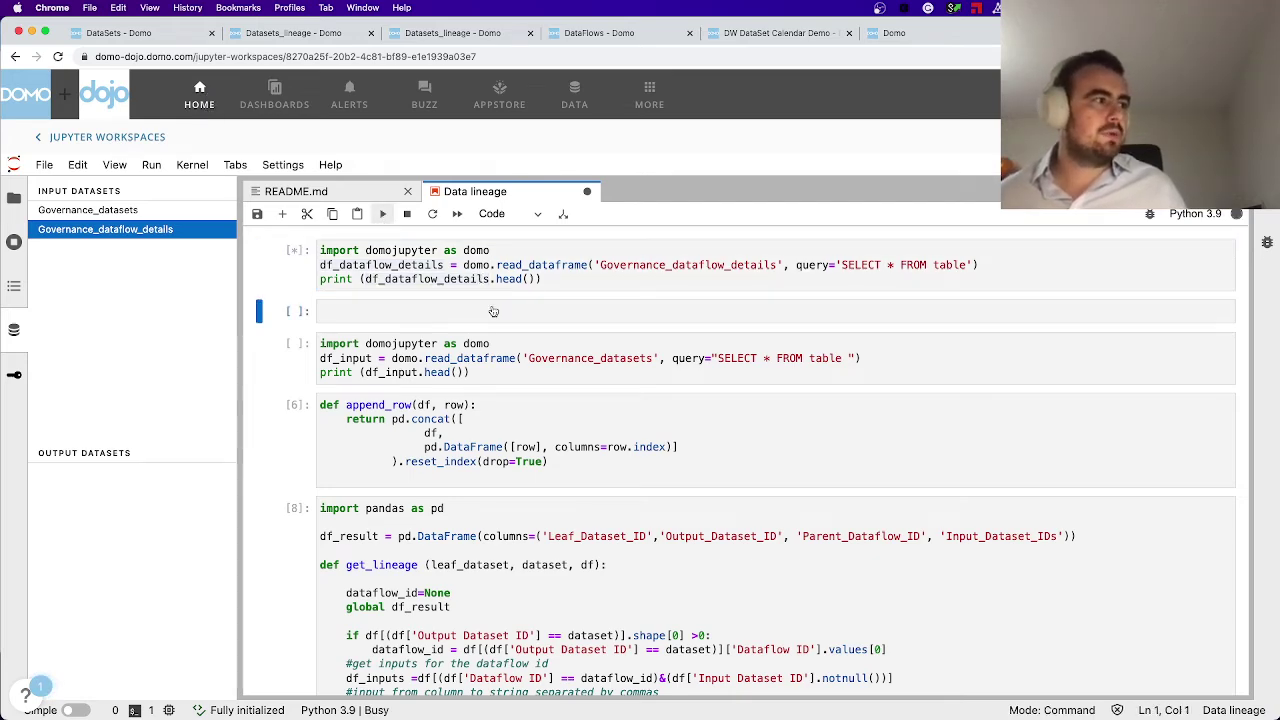
scroll(843, 517, down, 3)
scroll(843, 517, down, 5)
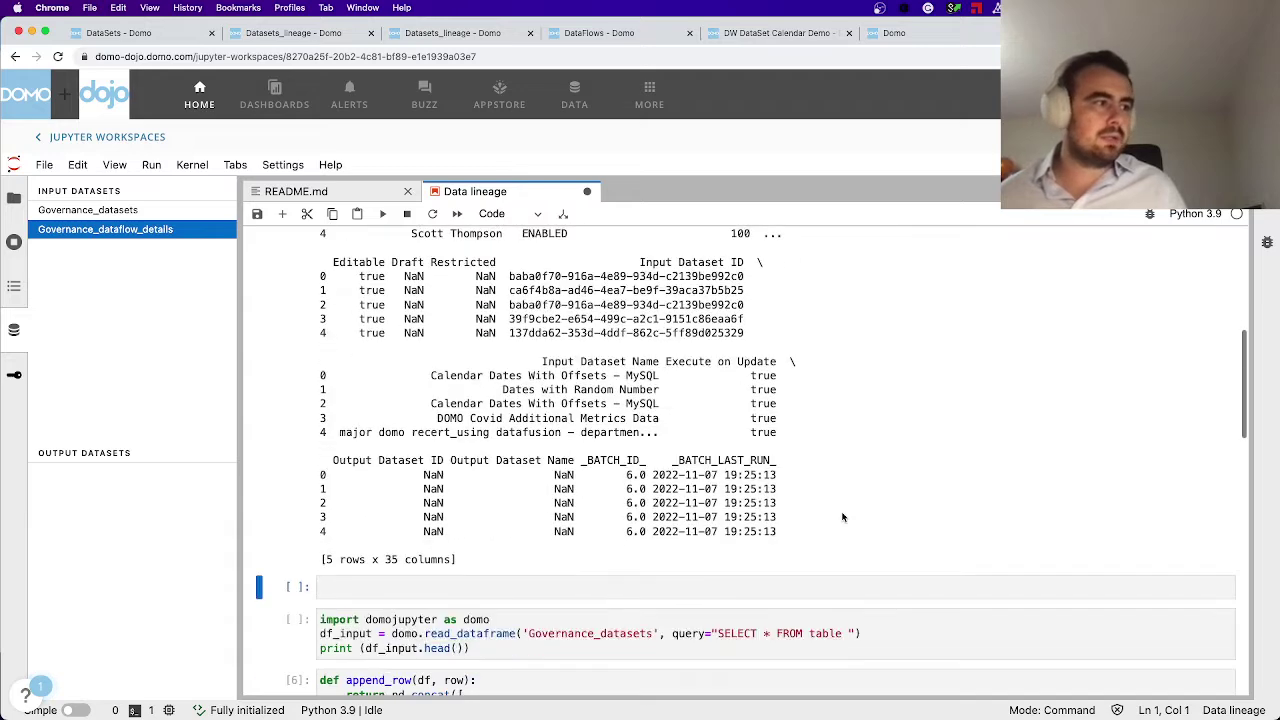
click(582, 506)
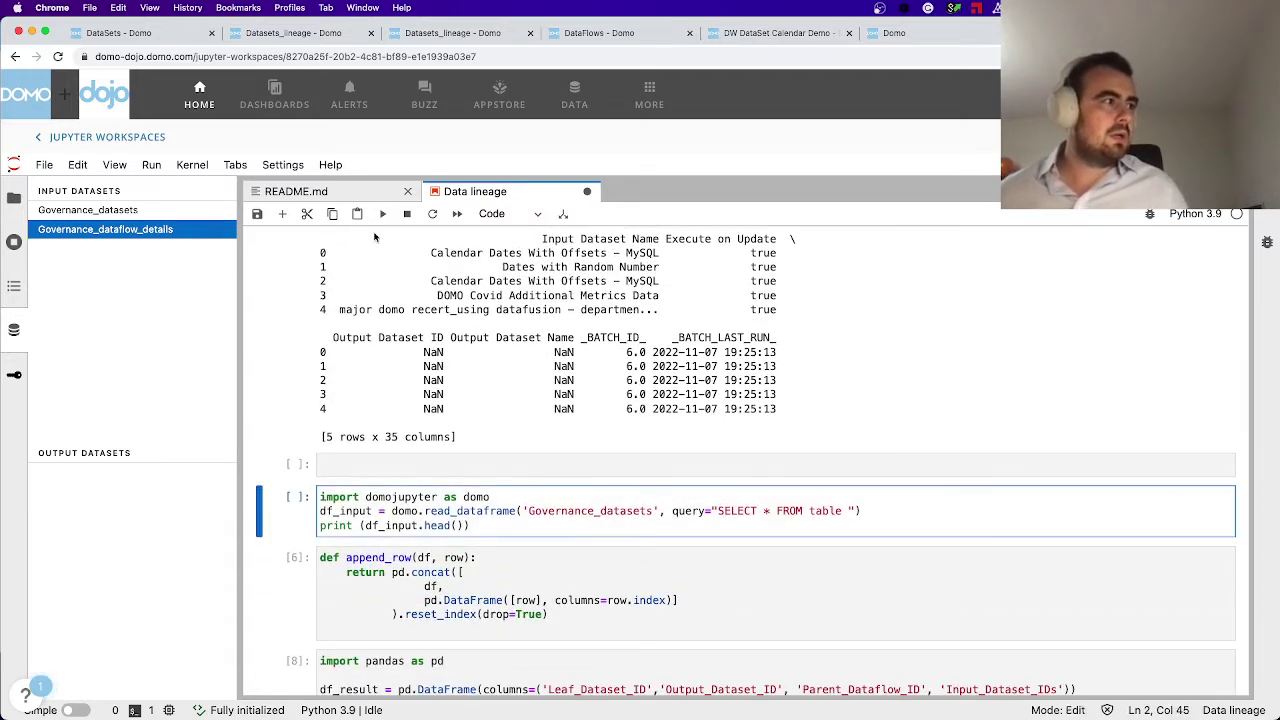
click(381, 214)
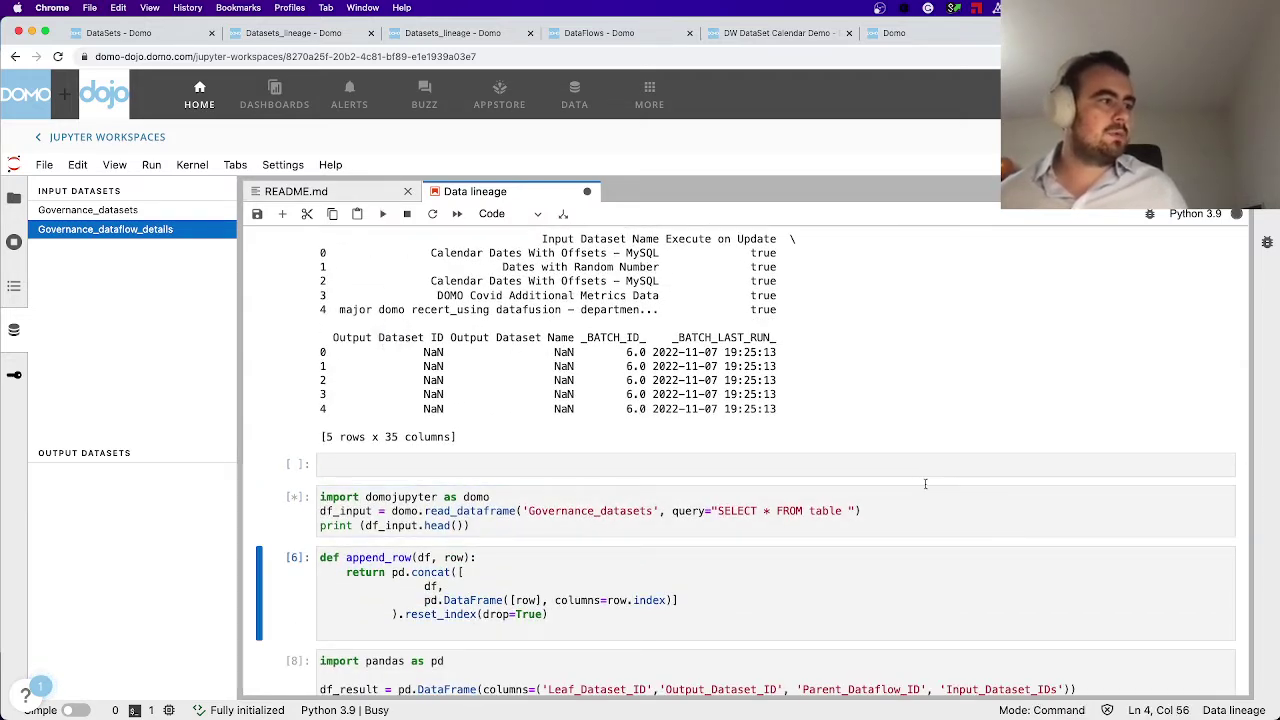
scroll(924, 483, down, 5)
scroll(925, 484, down, 8)
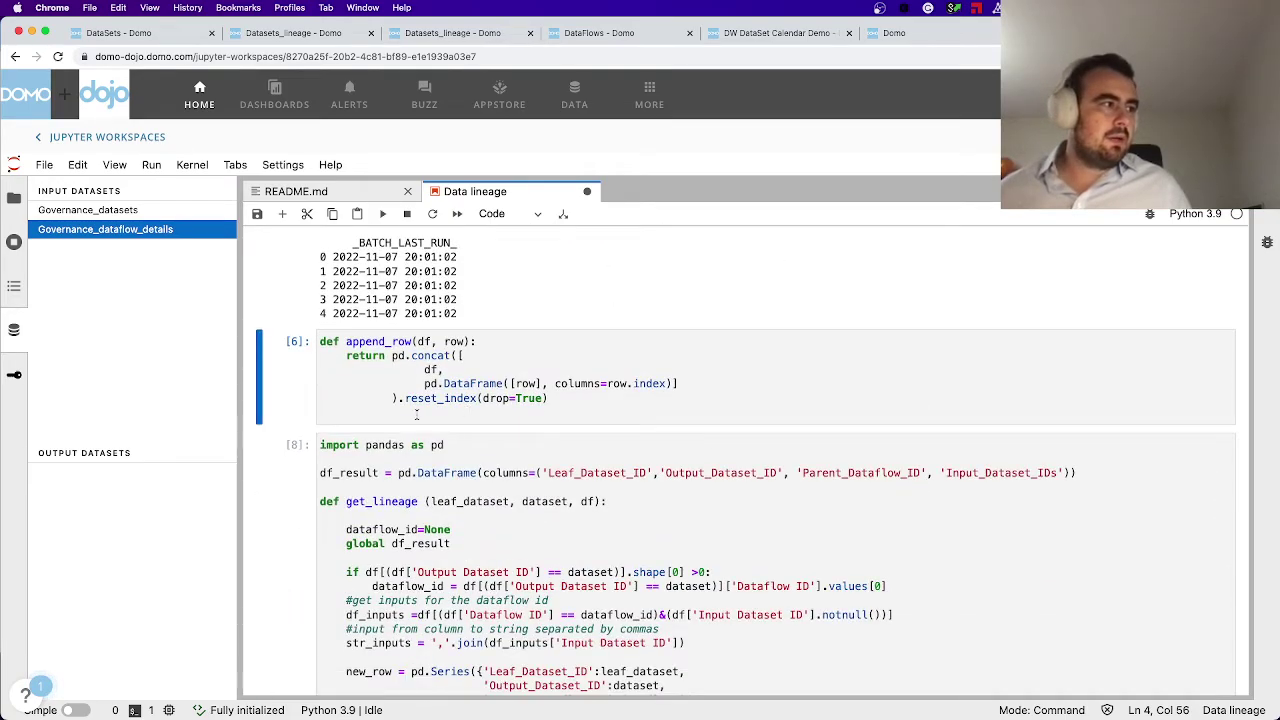
drag(418, 414, 298, 342)
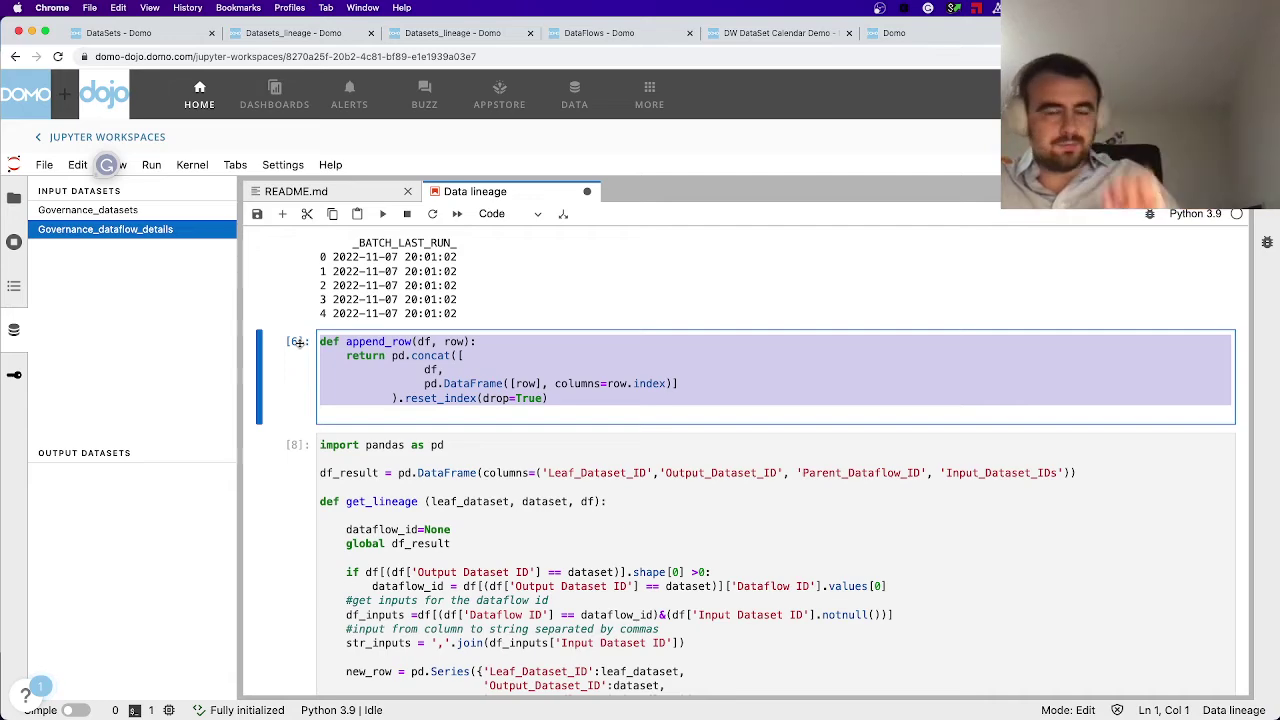
scroll(545, 517, down, 4)
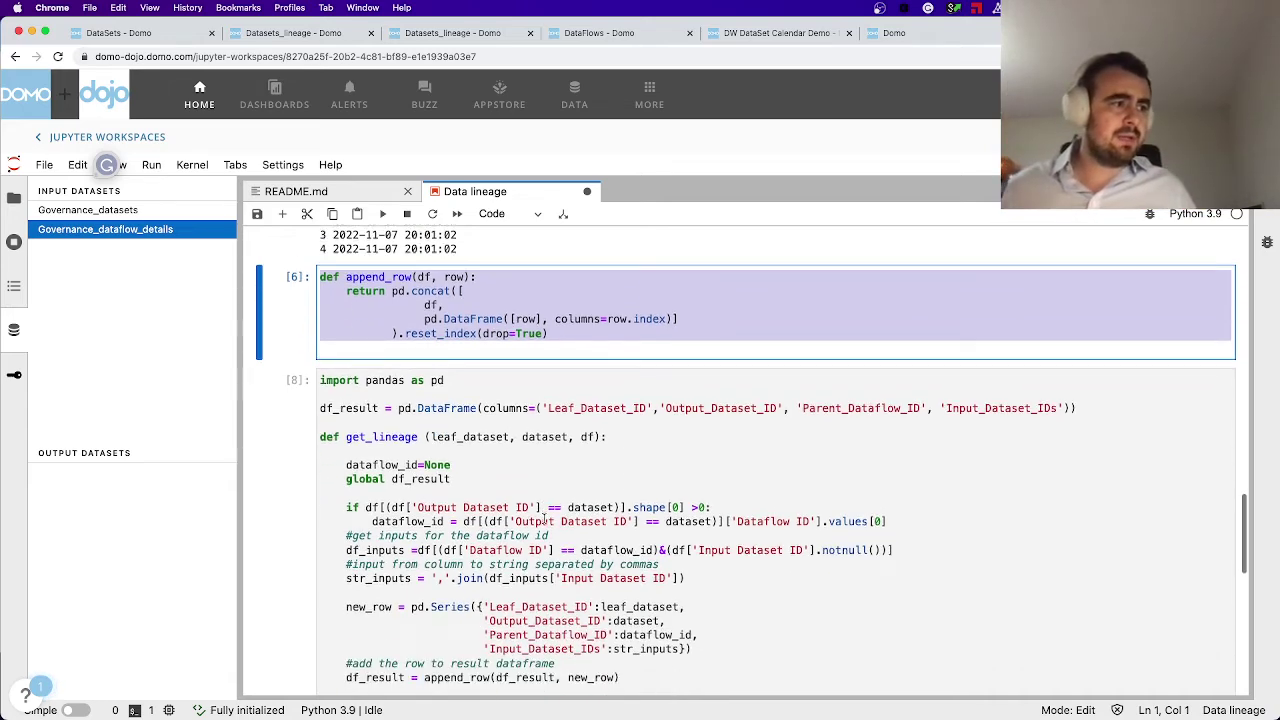
scroll(545, 517, down, 1)
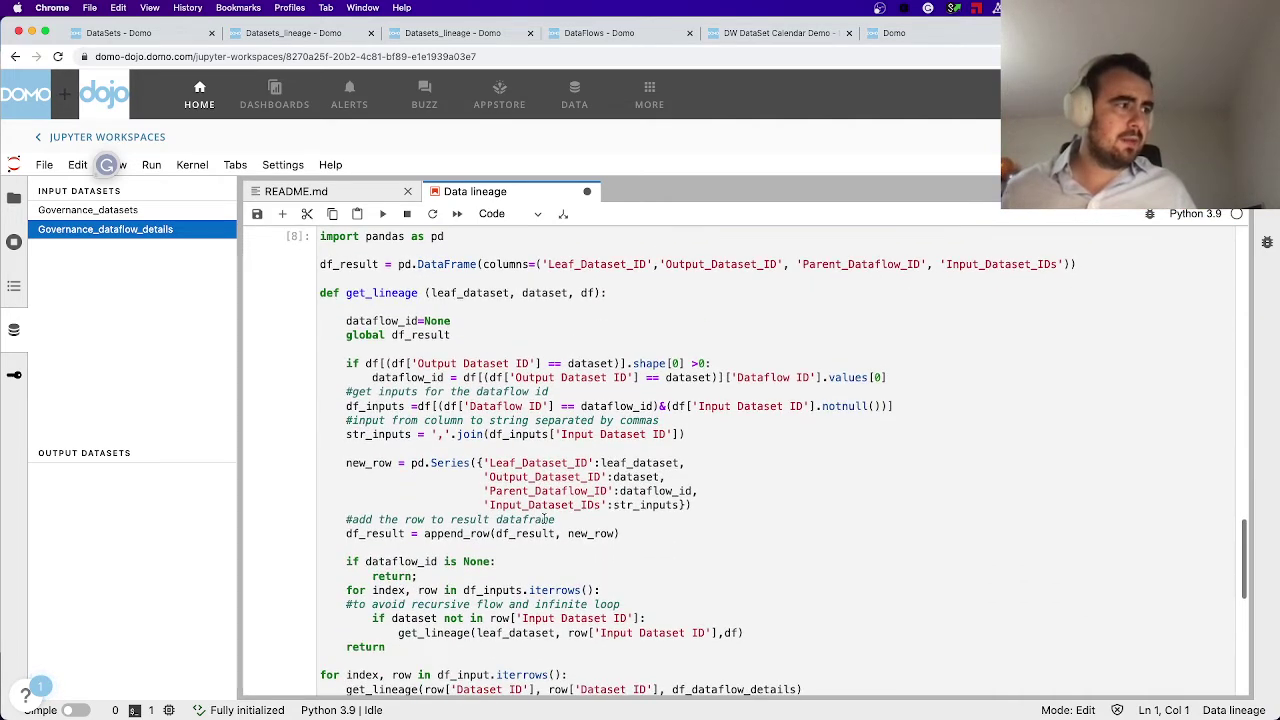
double_click(364, 293)
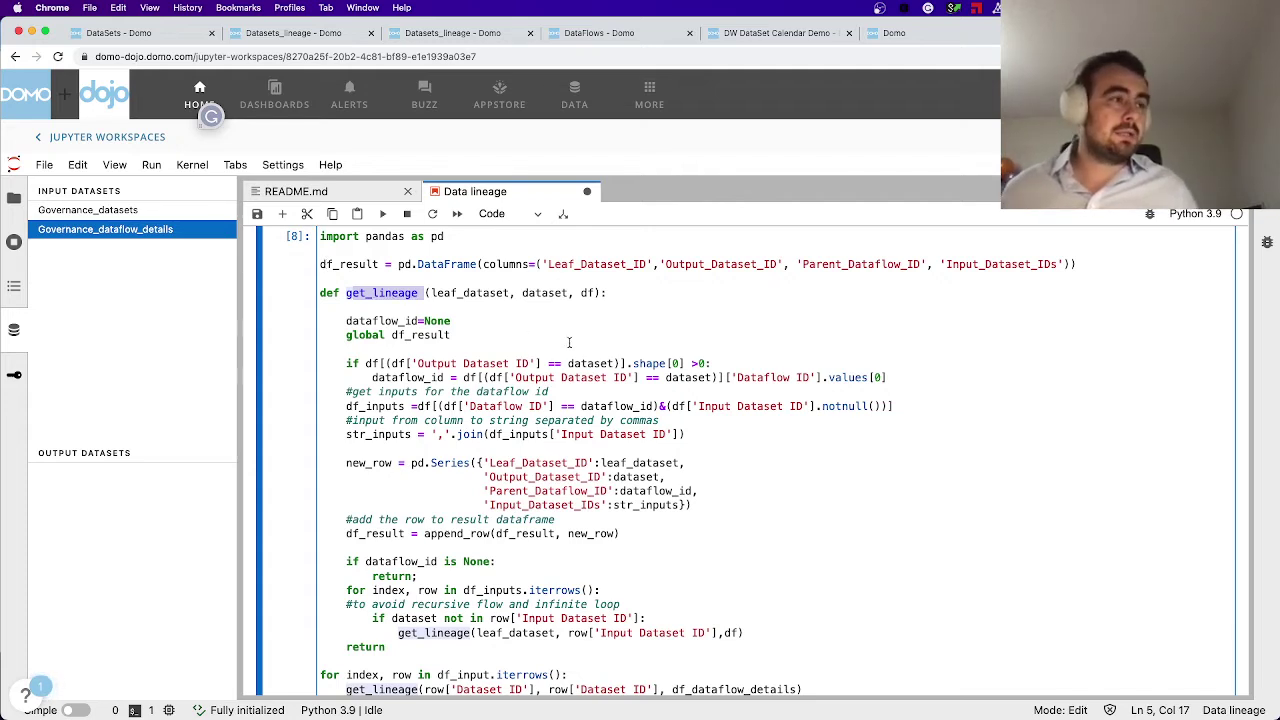
double_click(569, 264)
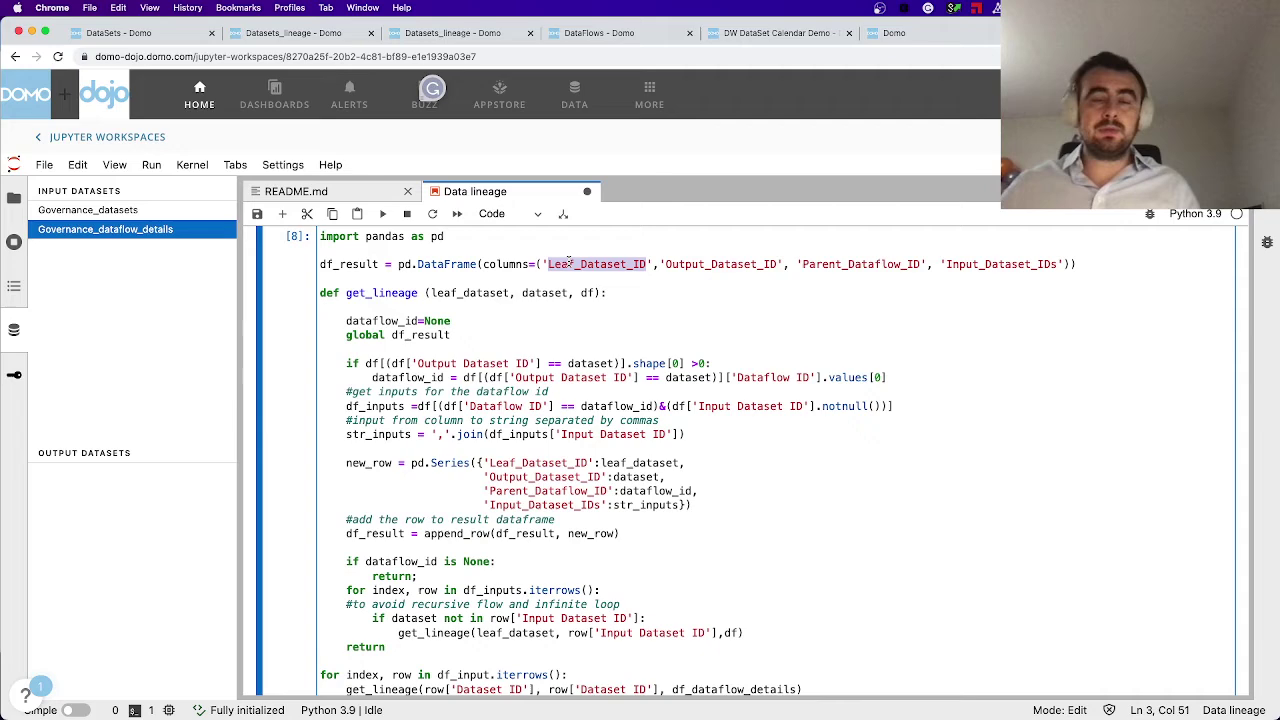
double_click(350, 293)
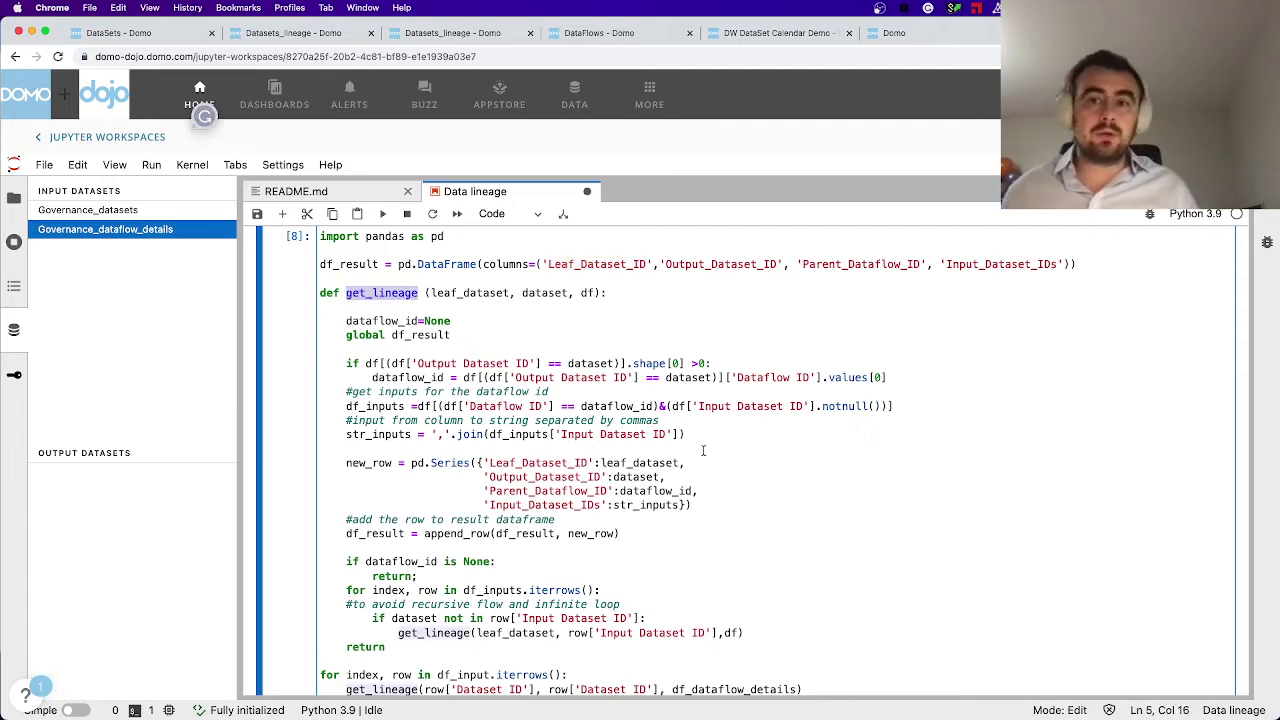
scroll(688, 436, down, 1)
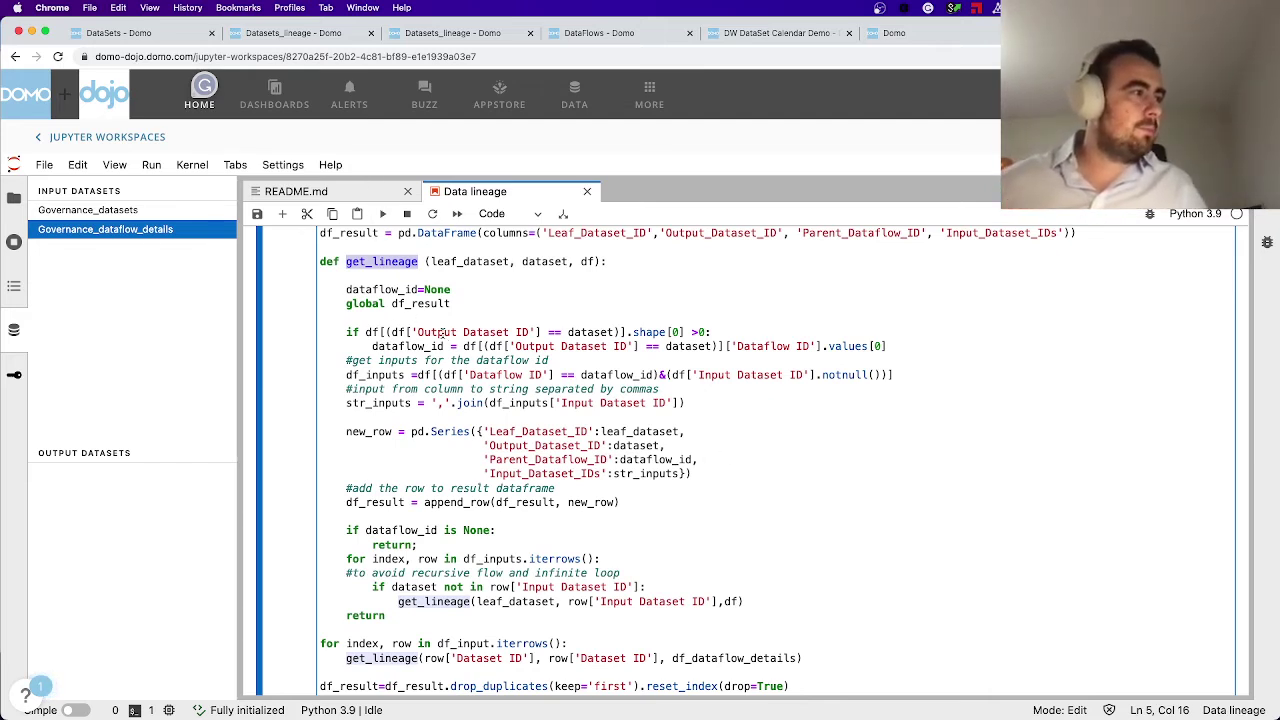
drag(342, 331, 922, 347)
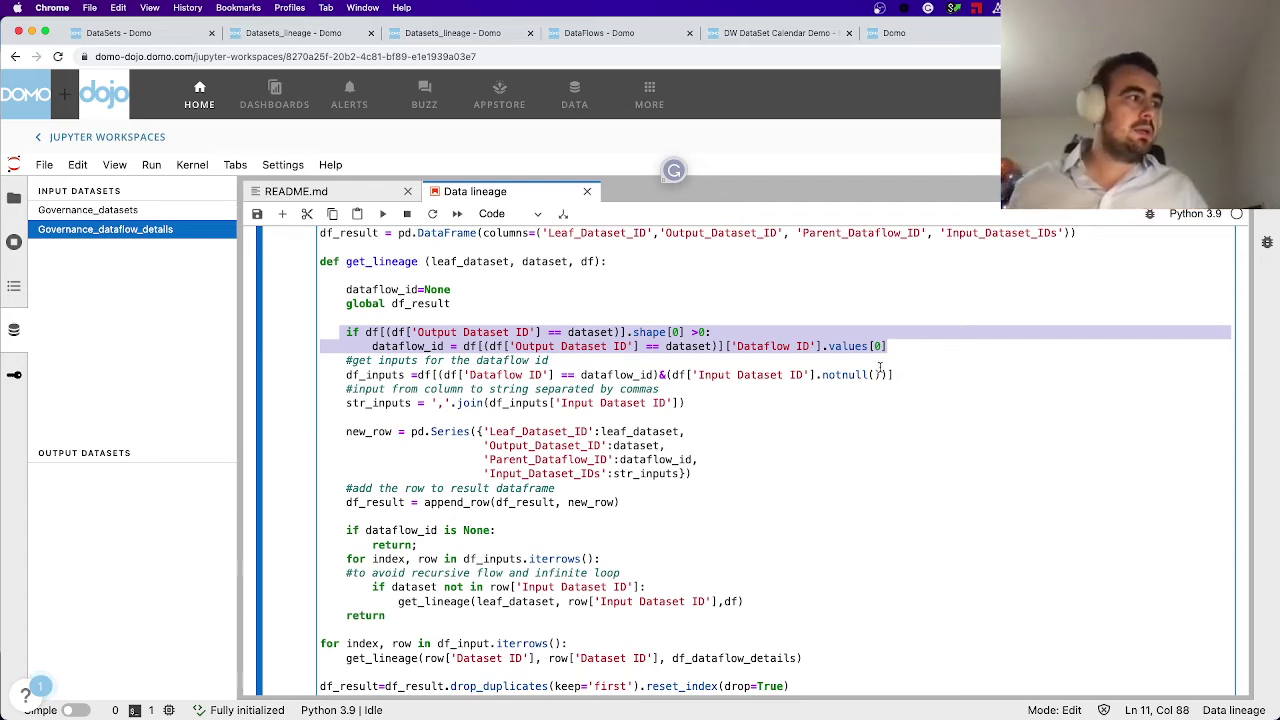
drag(911, 372, 343, 374)
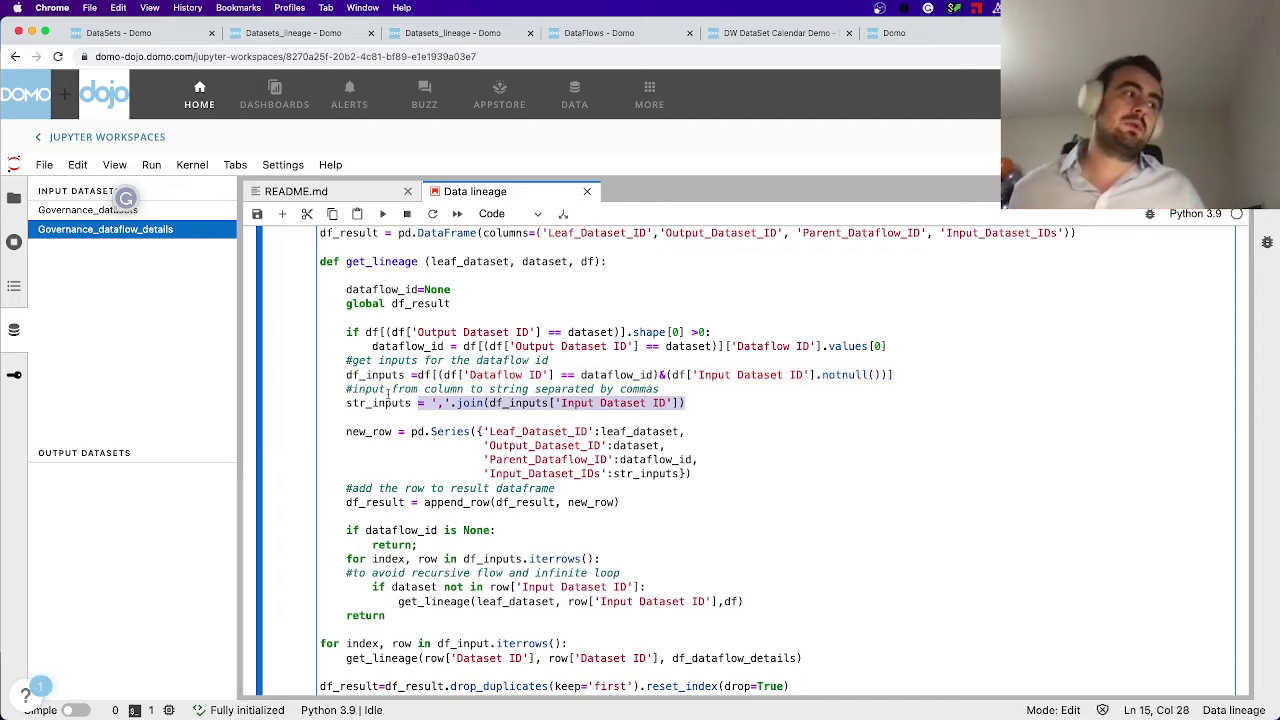
drag(388, 395, 353, 402)
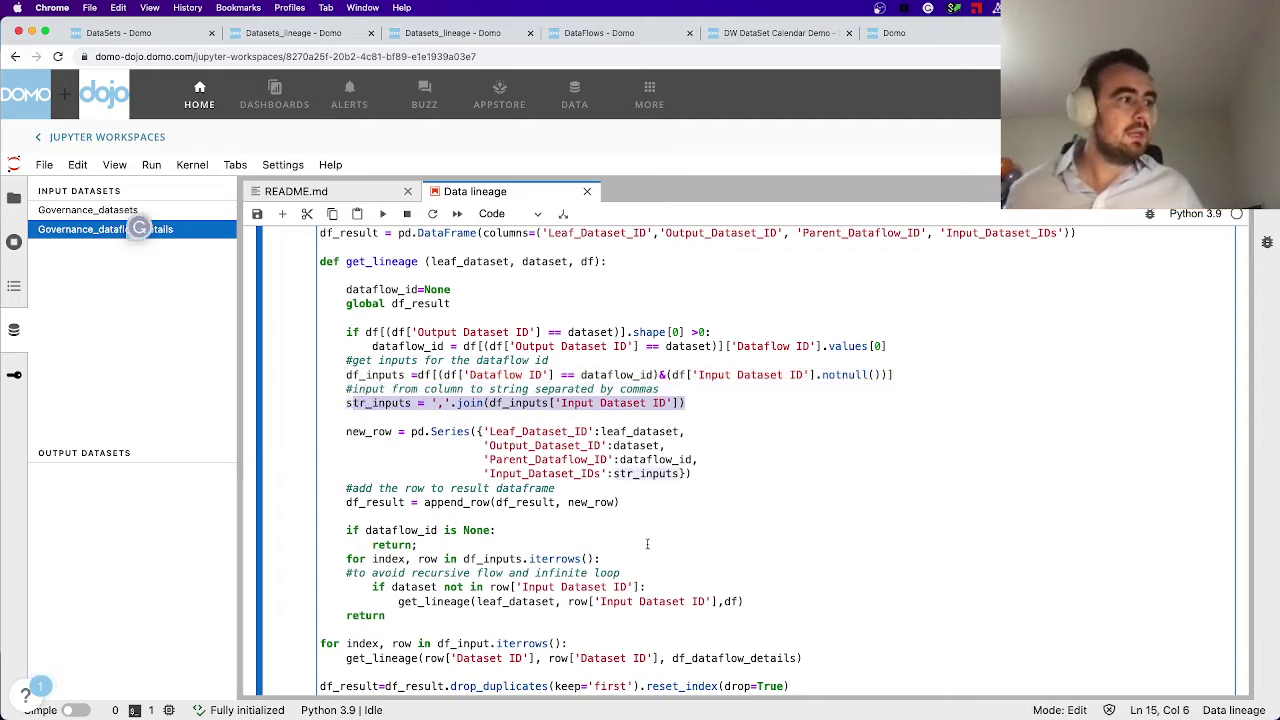
scroll(610, 460, down, 2)
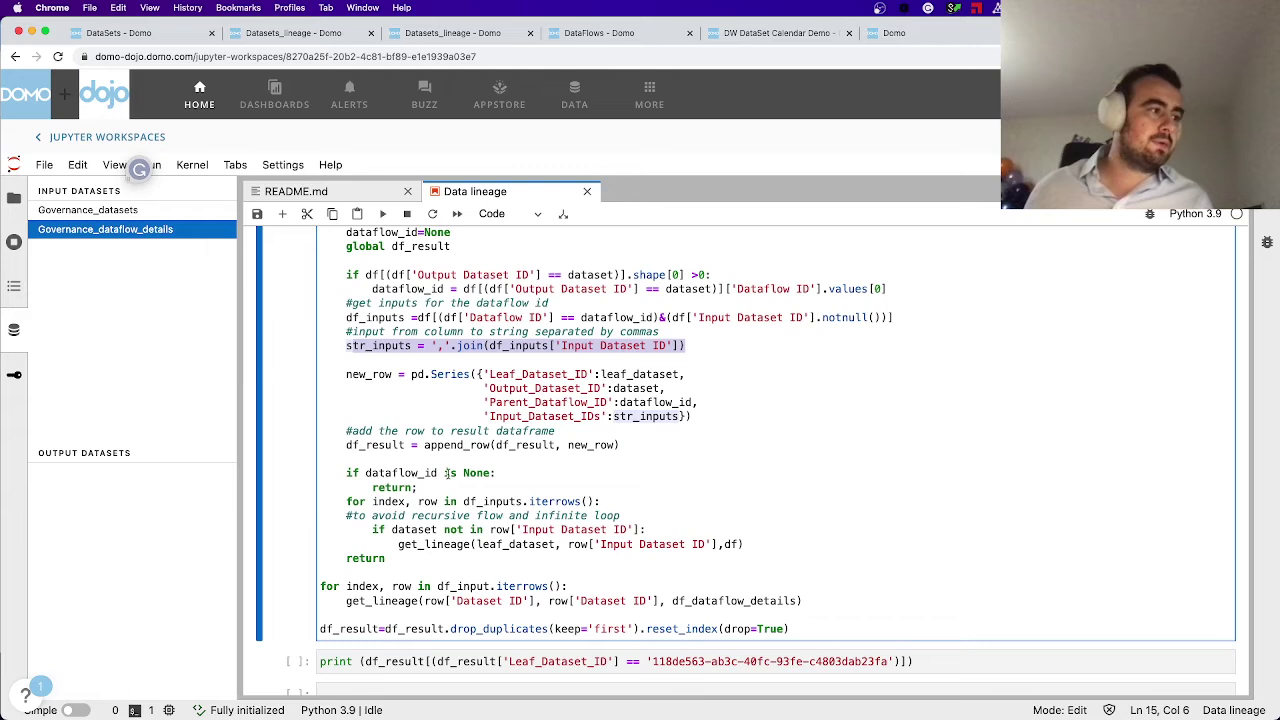
drag(430, 487, 348, 471)
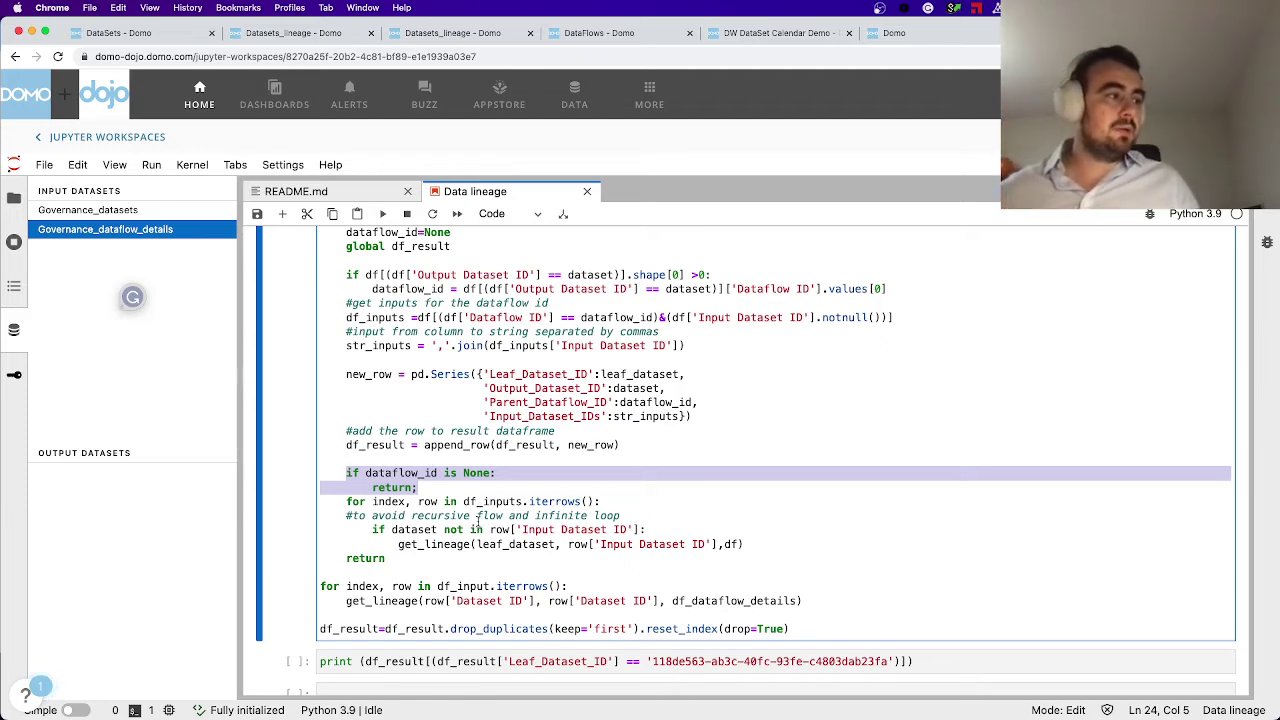
drag(347, 501, 801, 542)
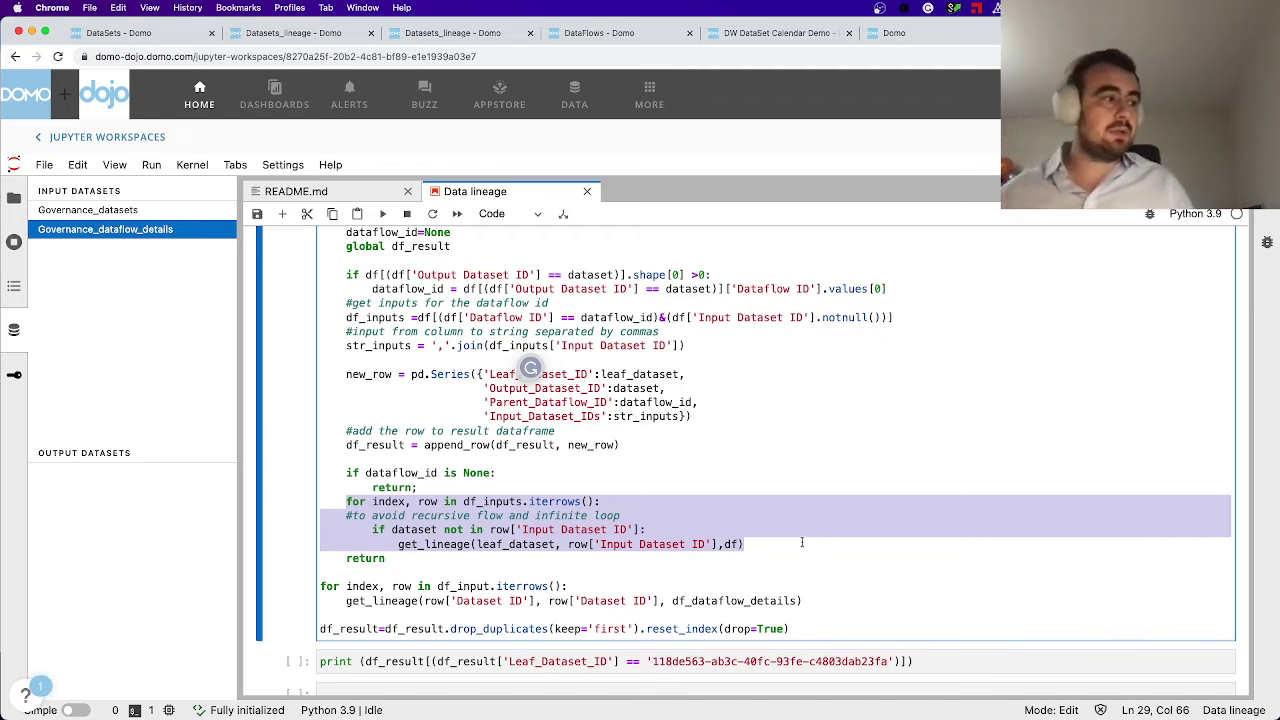
scroll(801, 542, up, 1)
click(615, 530)
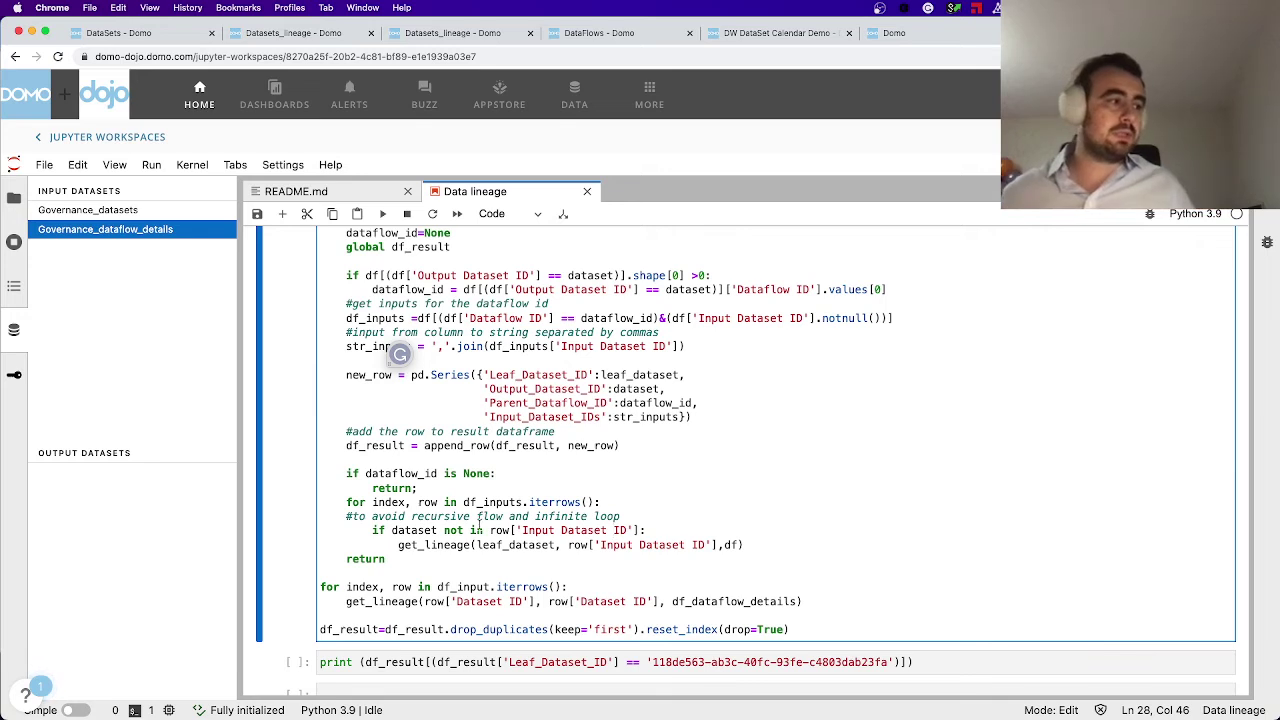
drag(364, 530, 680, 537)
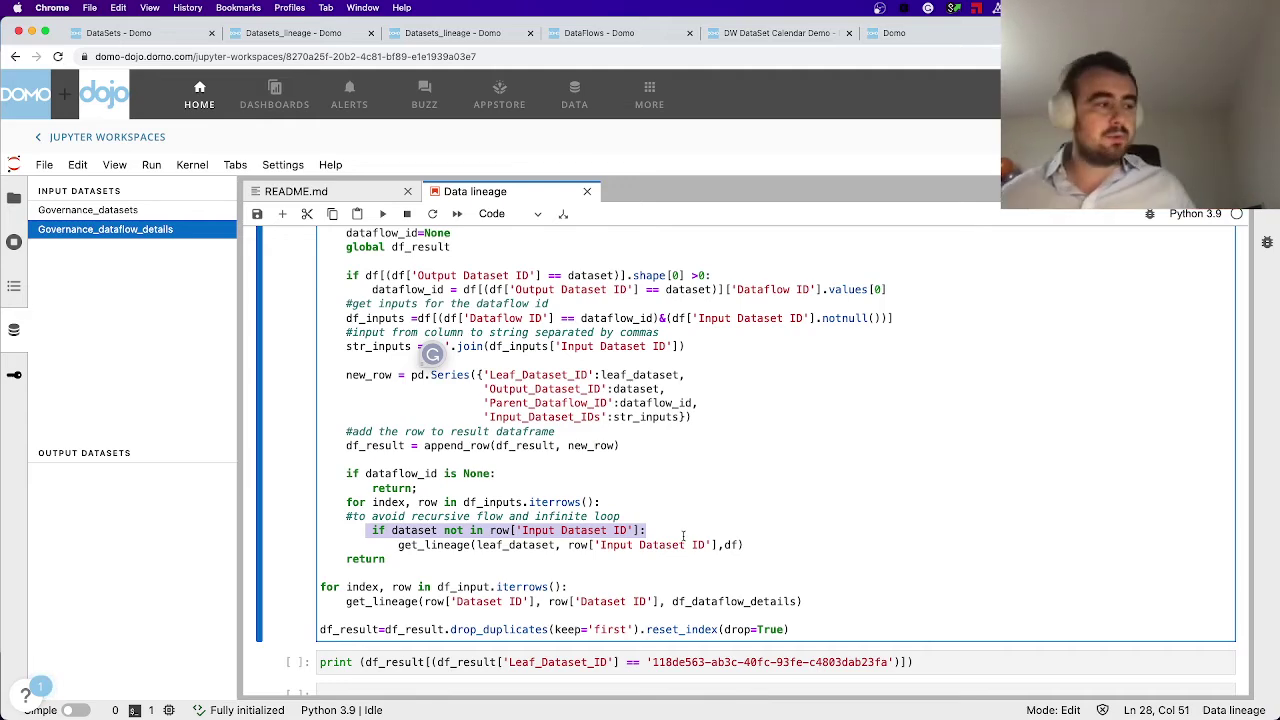
scroll(643, 577, down, 2)
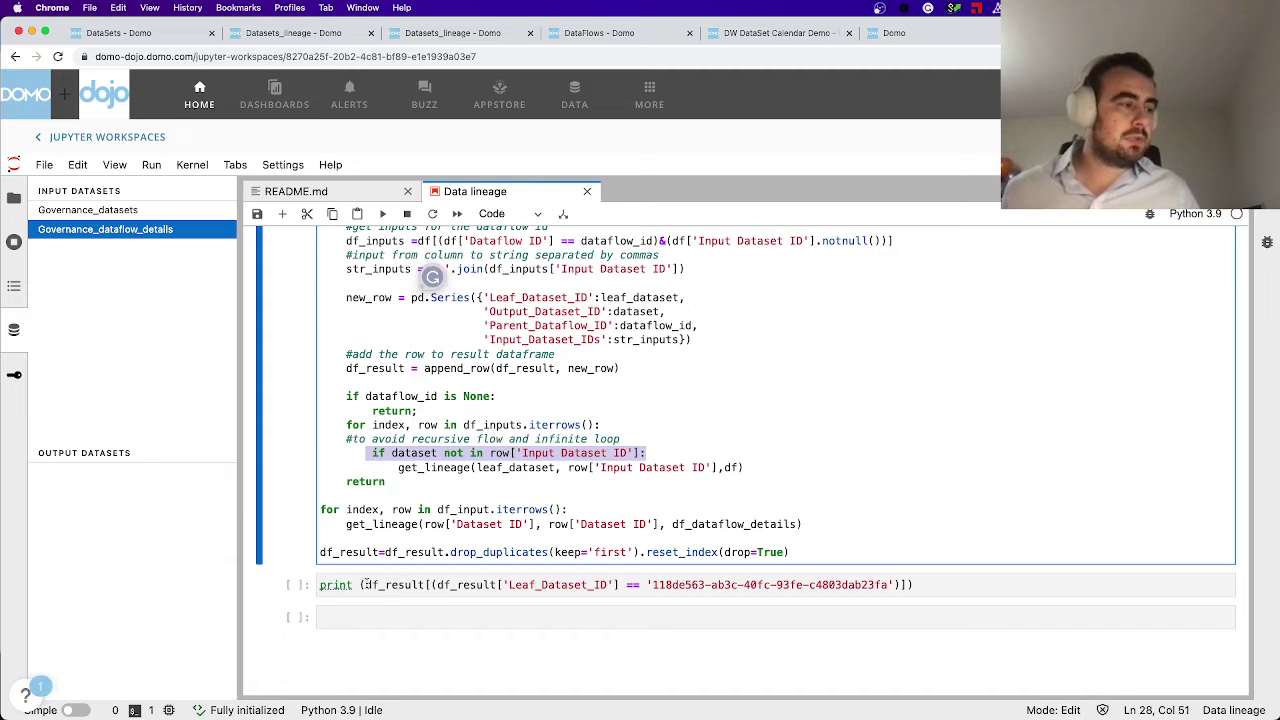
drag(322, 552, 790, 553)
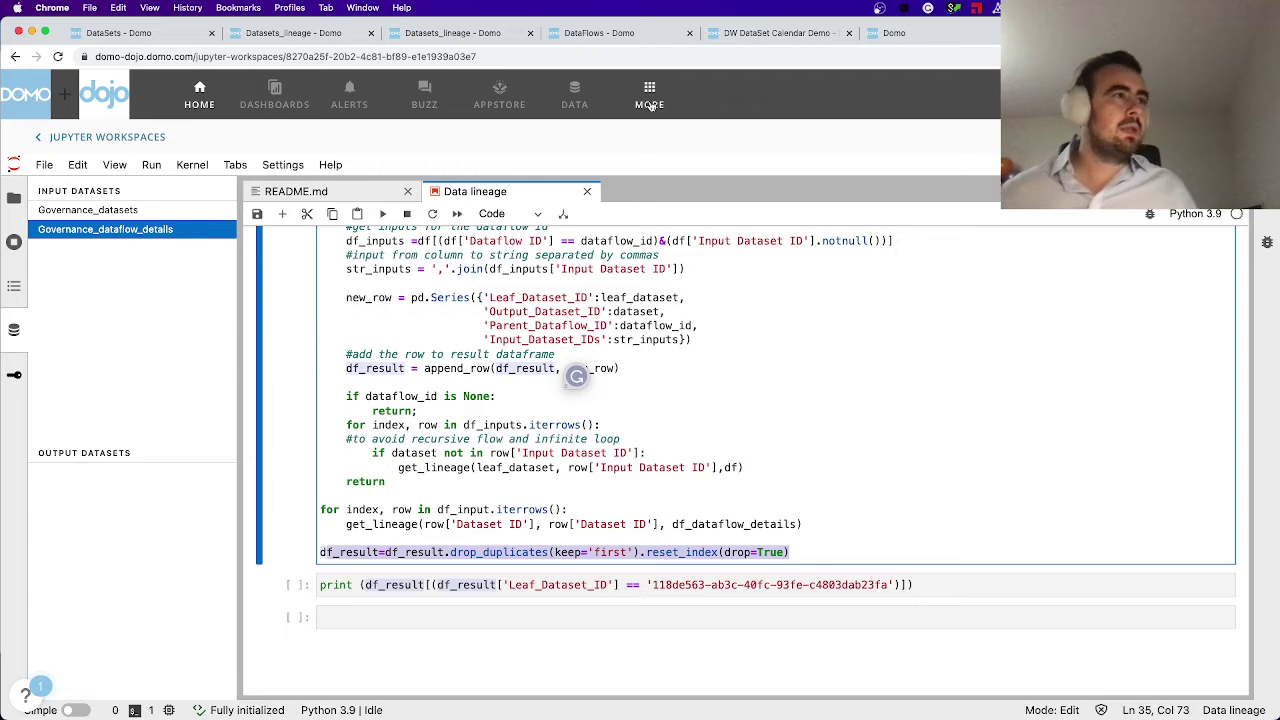
Copy the DW DataSet Calendar Demo dataset ID from its page address.
click(805, 37)
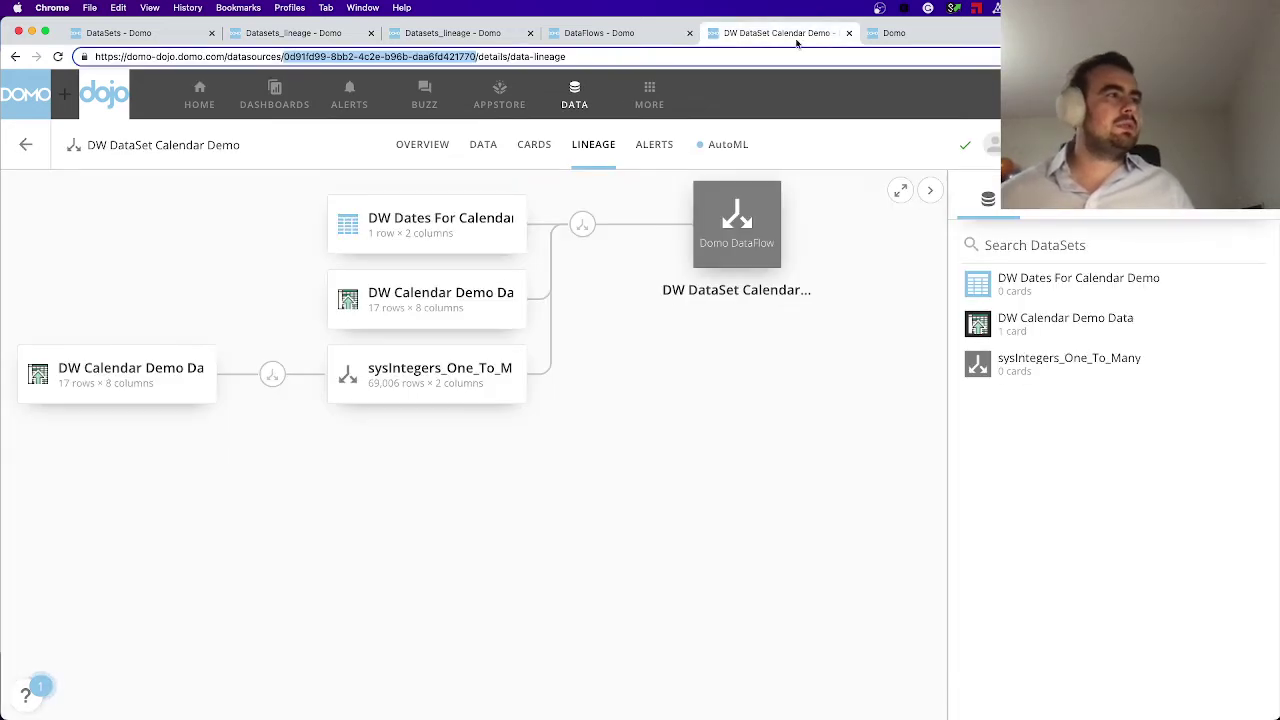
click(253, 55)
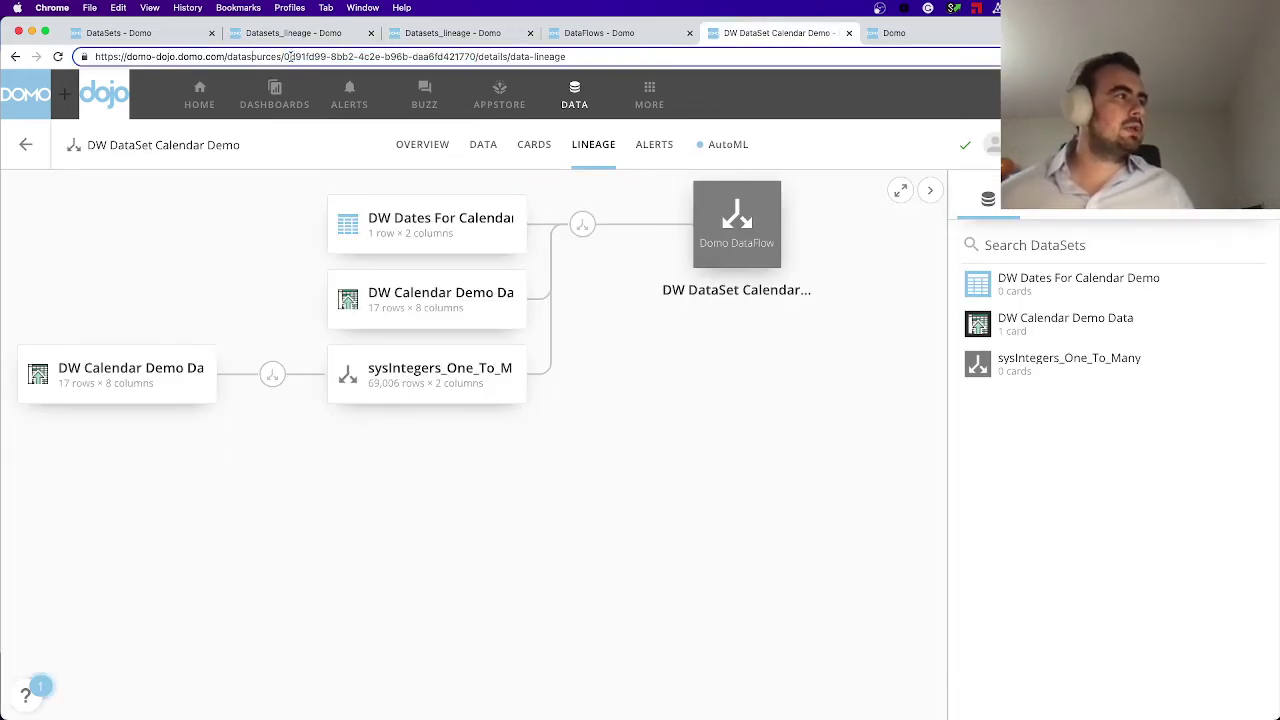
drag(284, 57, 478, 57)
key(super+c)
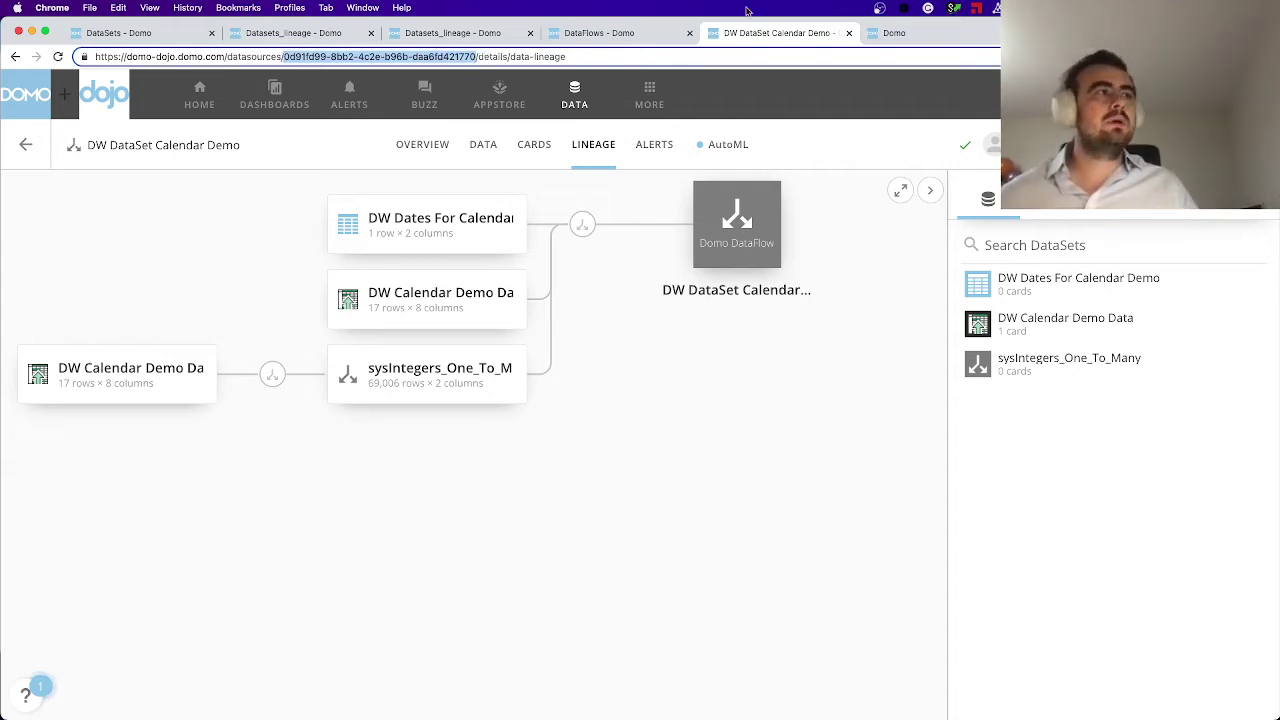
click(893, 33)
click(293, 33)
Run the get_lineage cell, then paste the copied ID into the print statement and run it.
scroll(700, 450, up, 3)
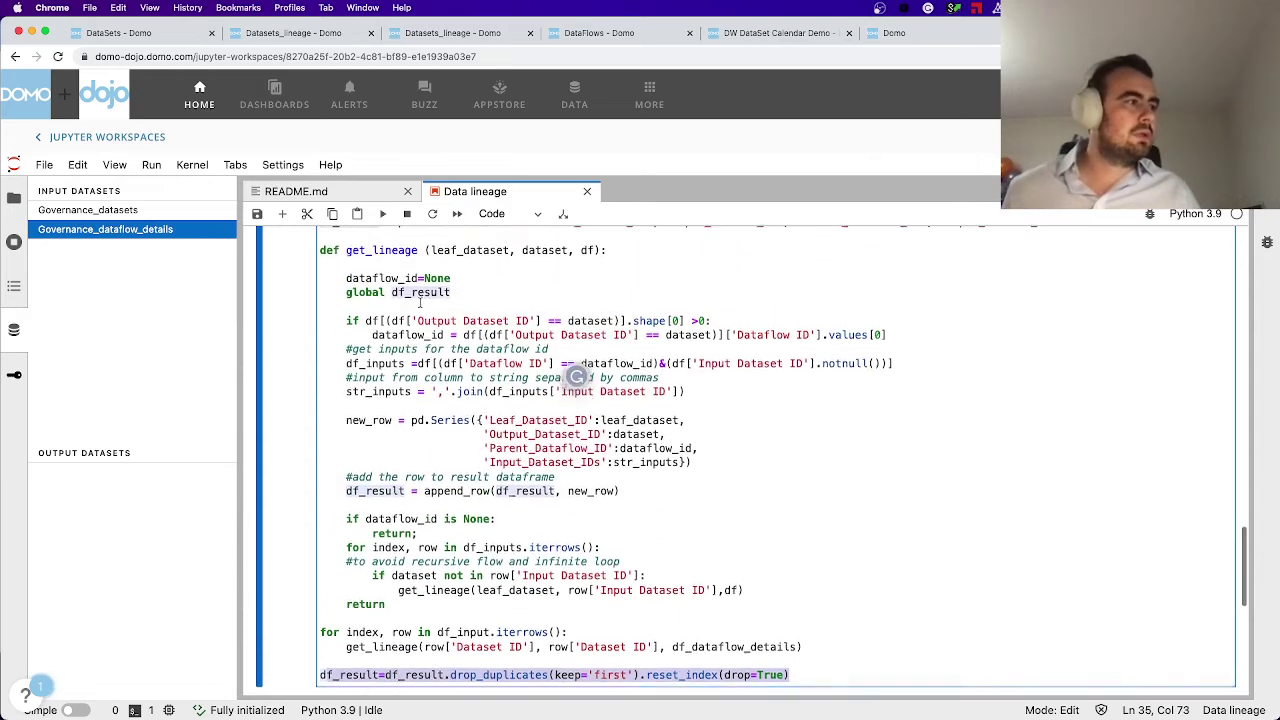
click(382, 214)
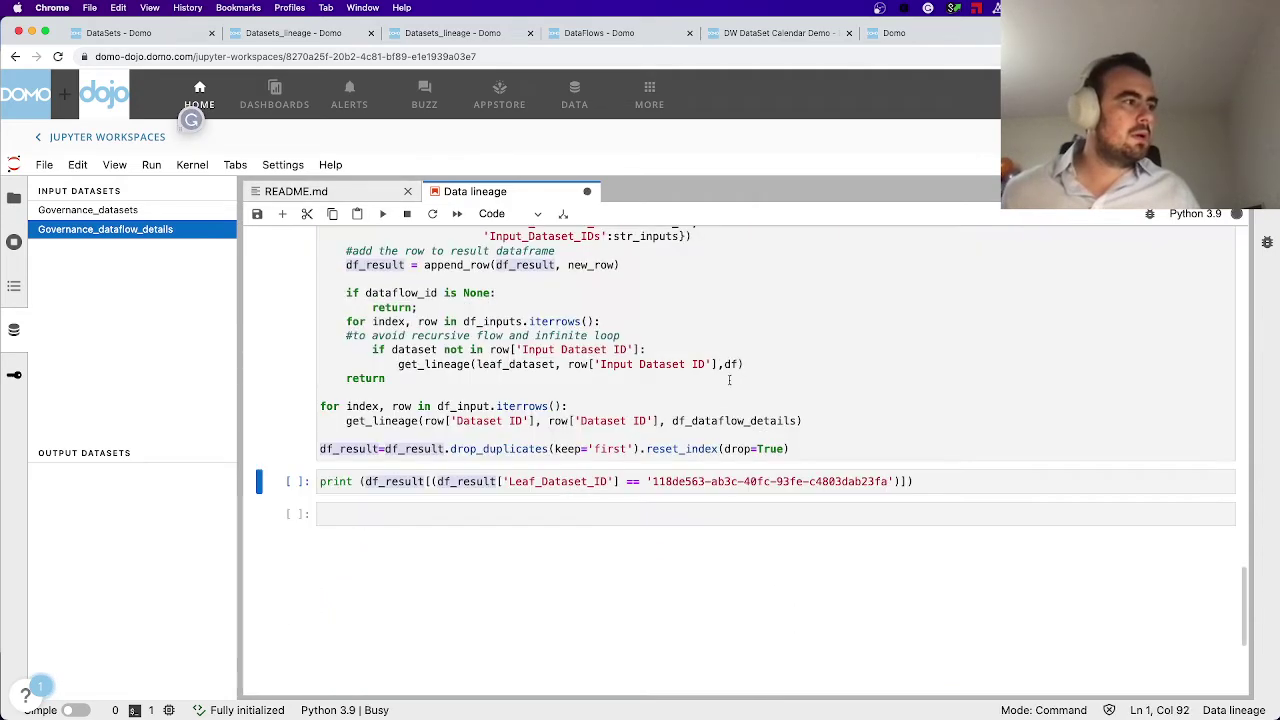
drag(652, 481, 897, 484)
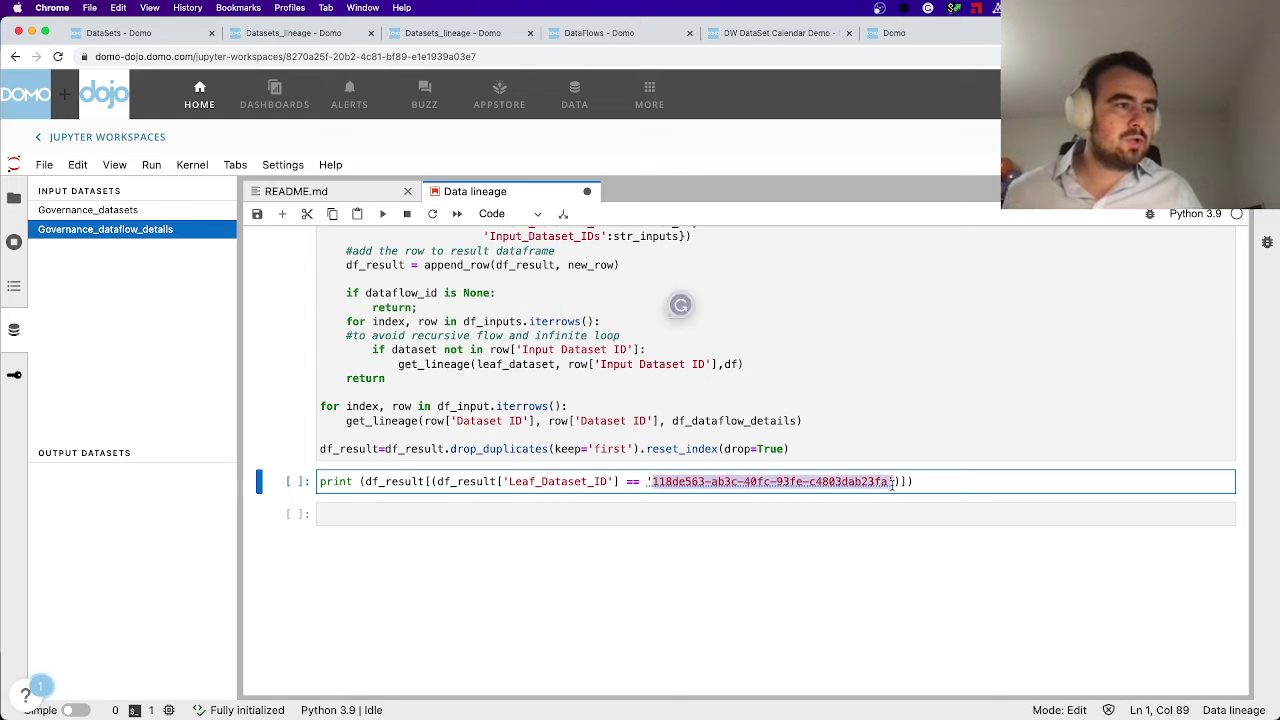
key(super+v)
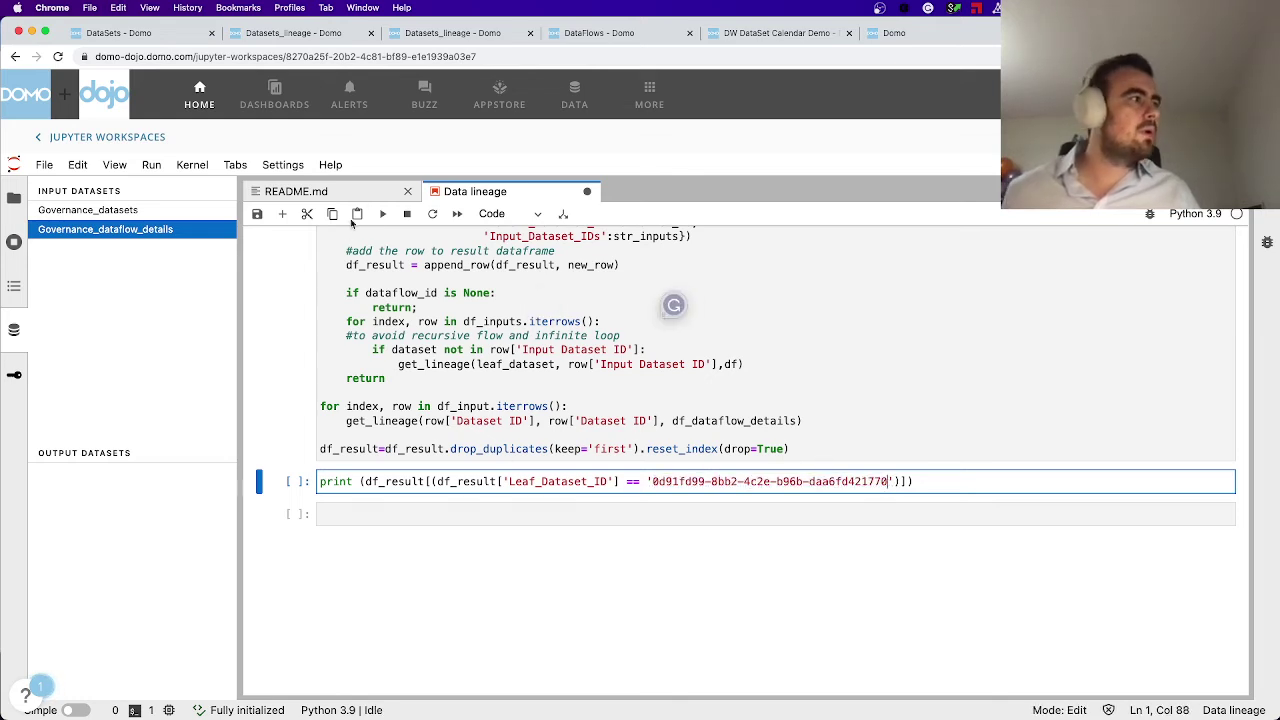
click(382, 213)
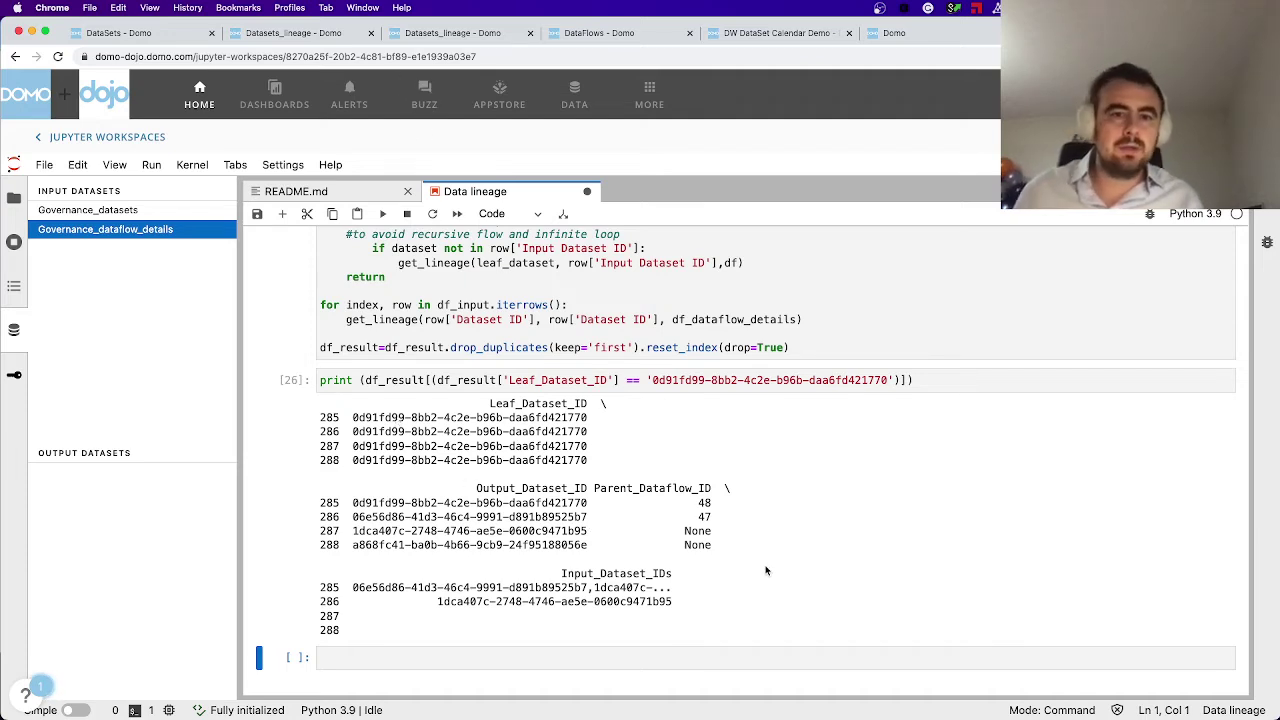
Filter the Datasets_lineage table's Leaf_Dataset_ID to the copied Calendar Demo dataset ID.
click(283, 33)
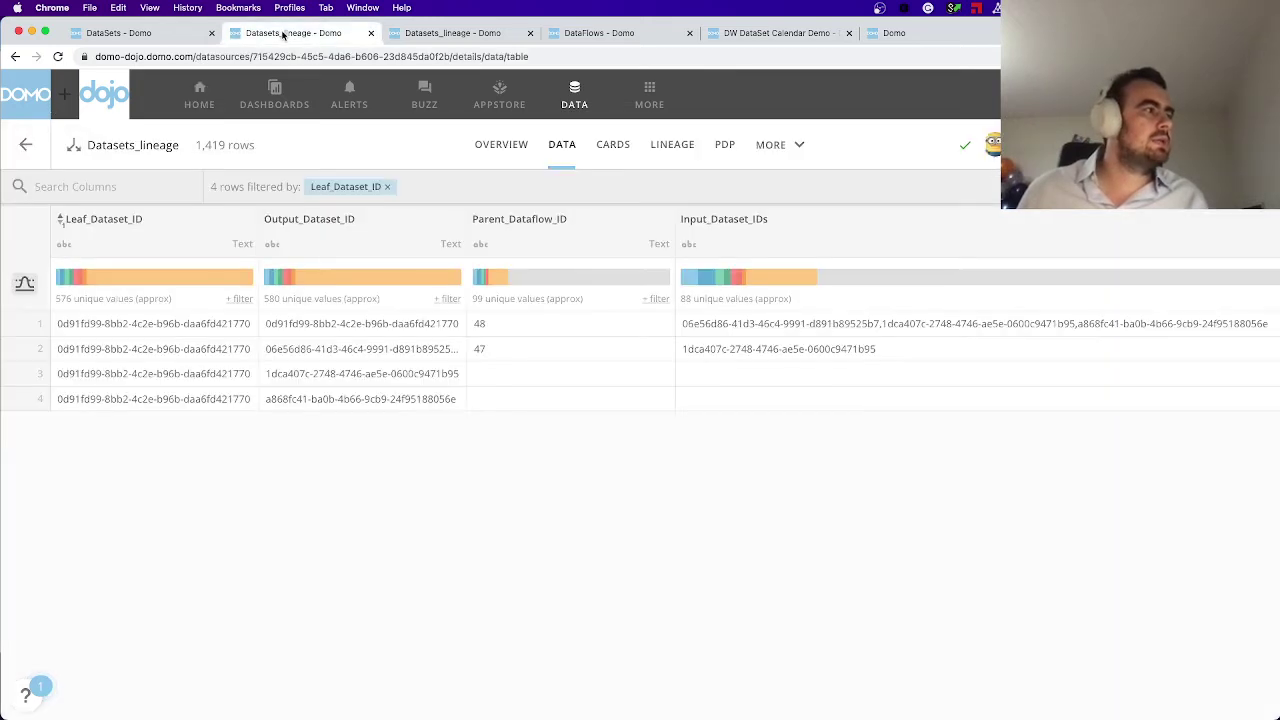
click(246, 300)
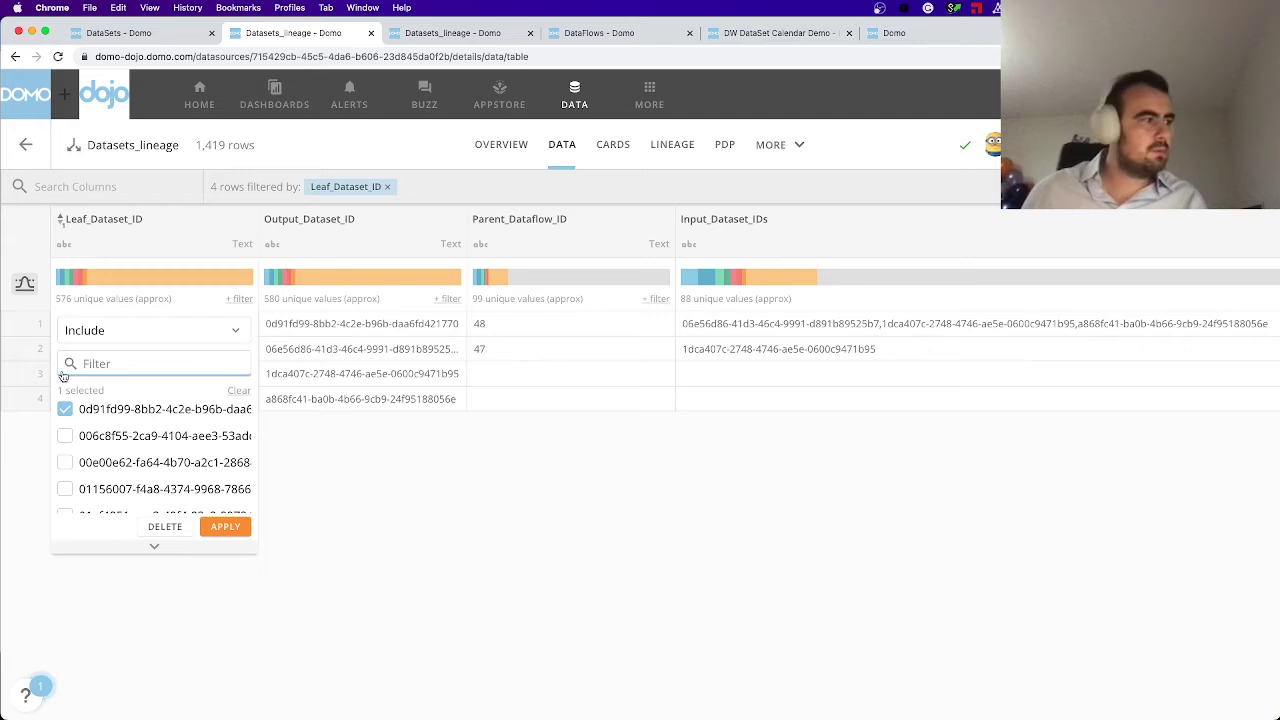
click(64, 409)
click(104, 366)
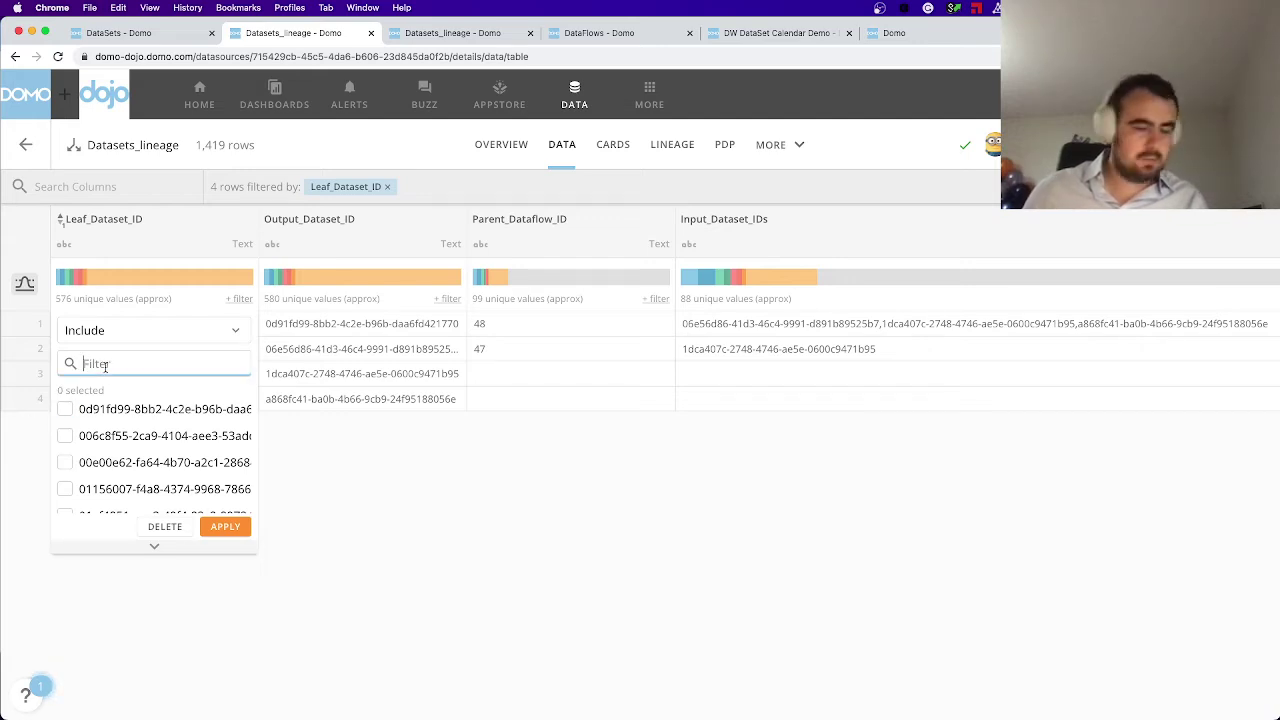
key(super+v)
click(64, 409)
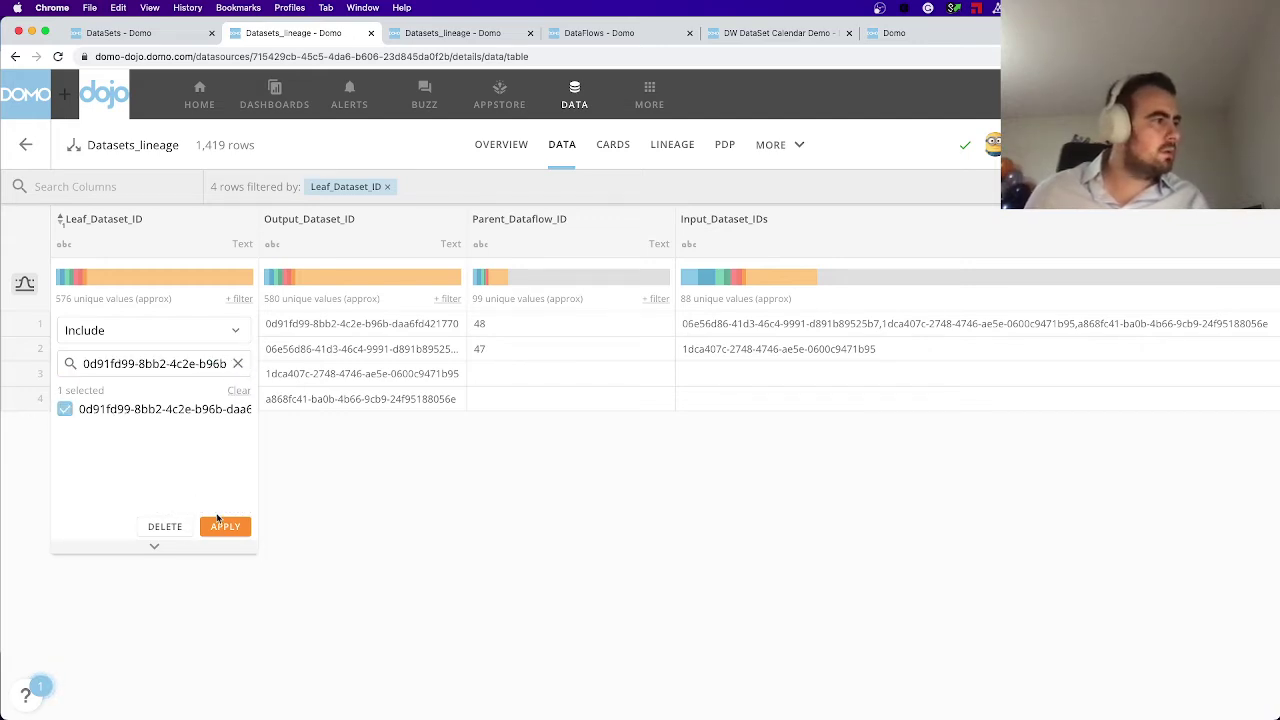
click(222, 526)
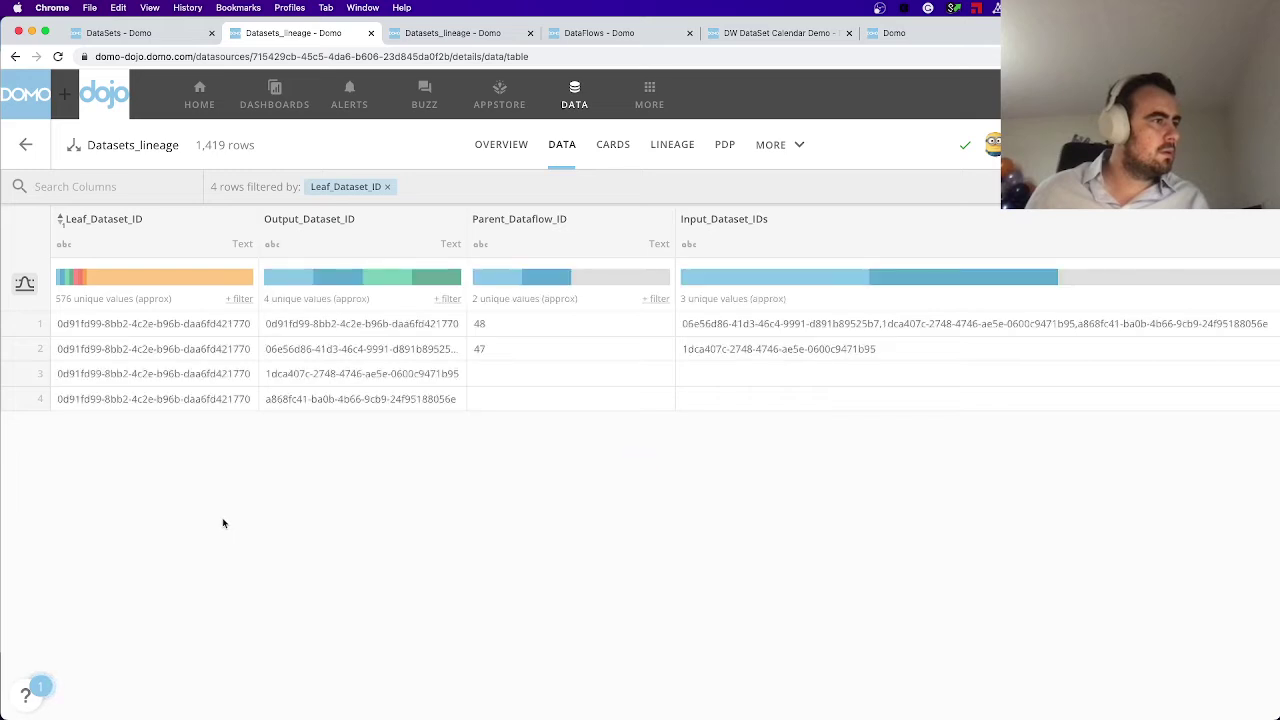
Inspect the first row's Leaf_Dataset_ID, Output_Dataset_ID and parent dataflow 48.
click(176, 326)
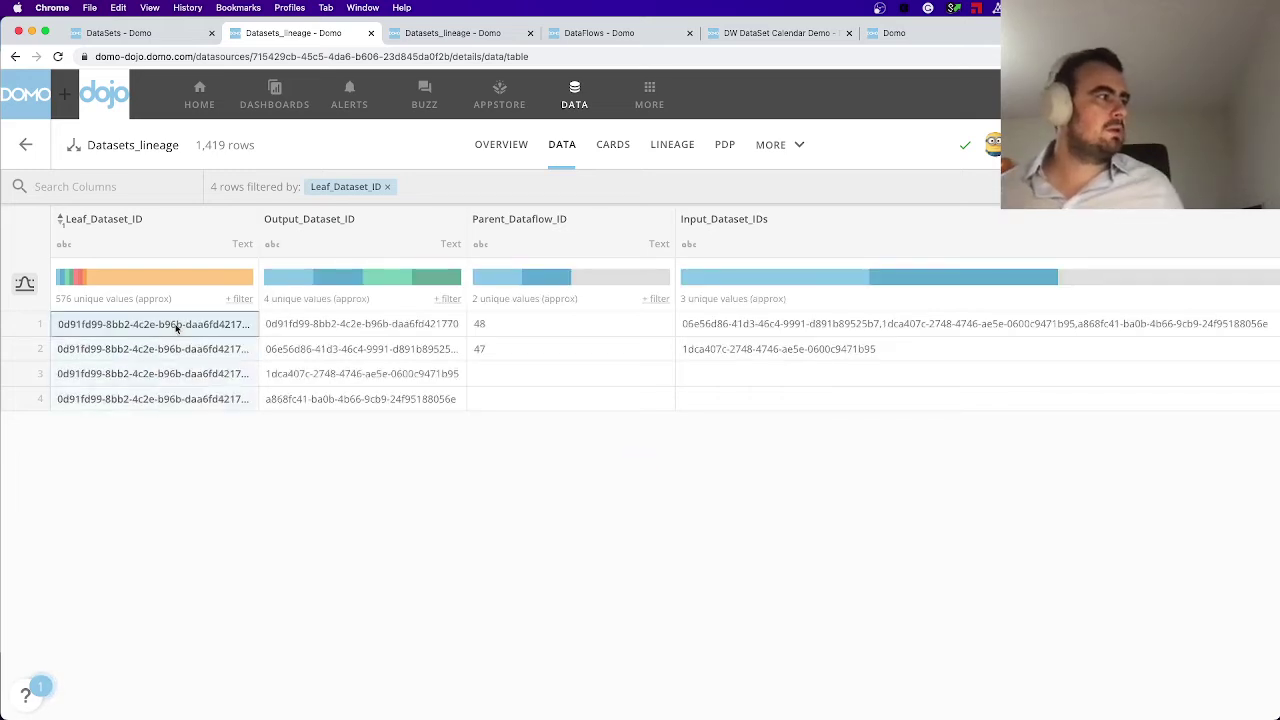
click(369, 326)
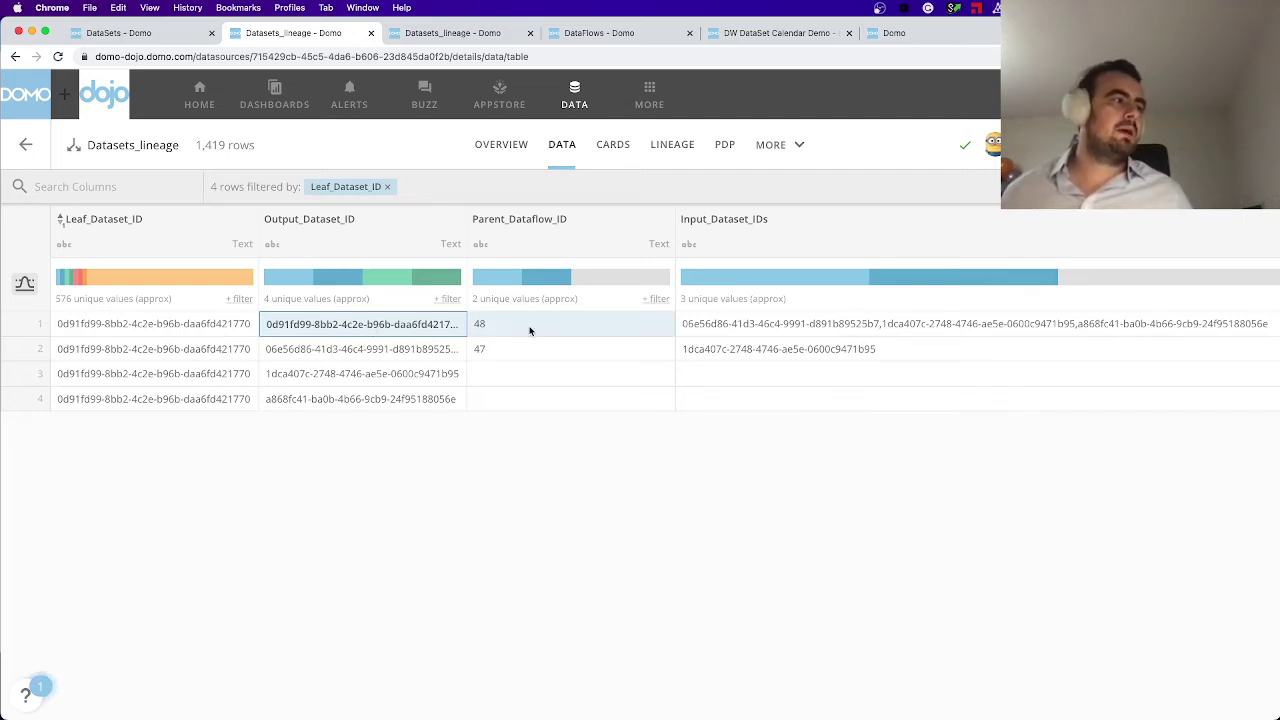
click(530, 331)
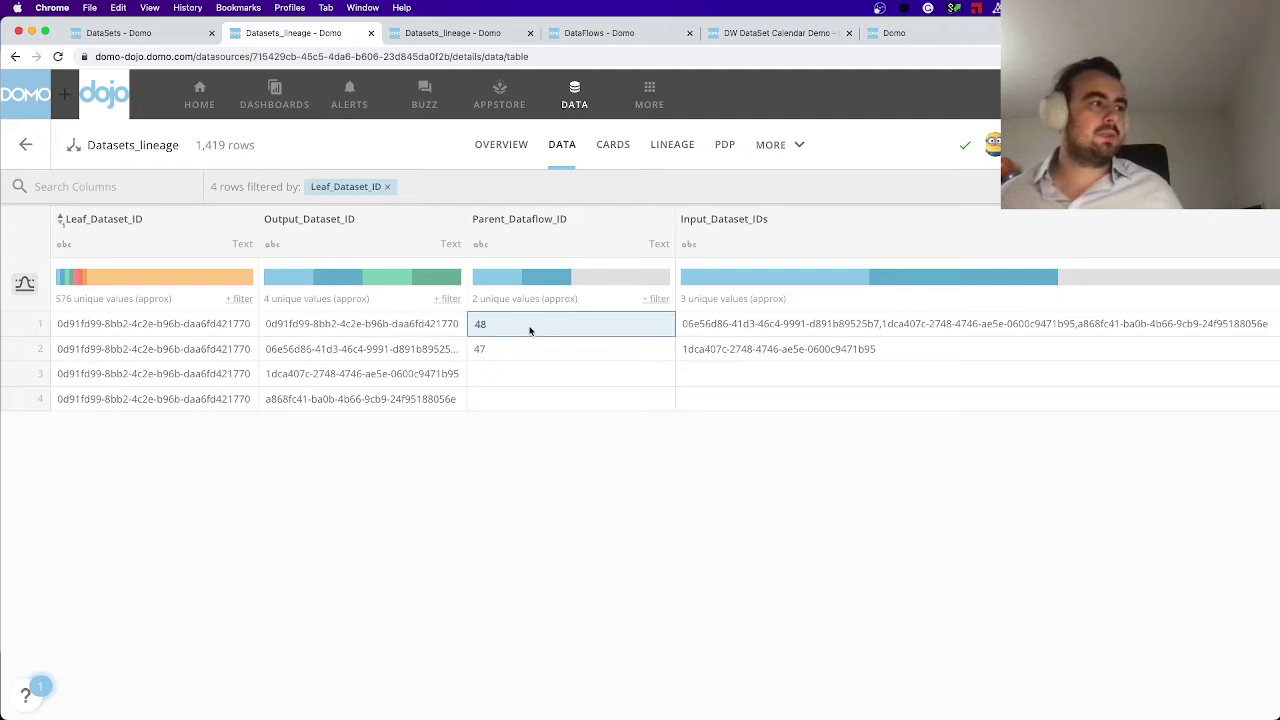
From the Calendar Demo lineage graph, open the DW Calendar Demo dataflow page.
click(764, 32)
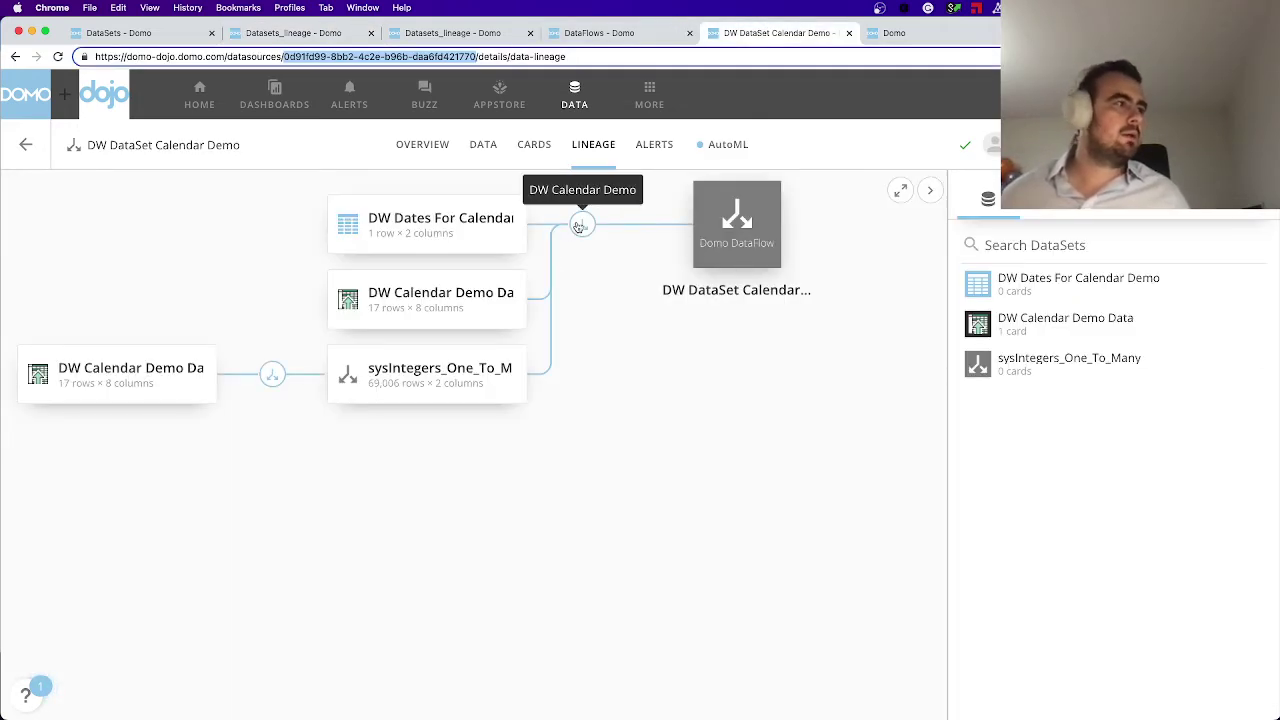
click(578, 226)
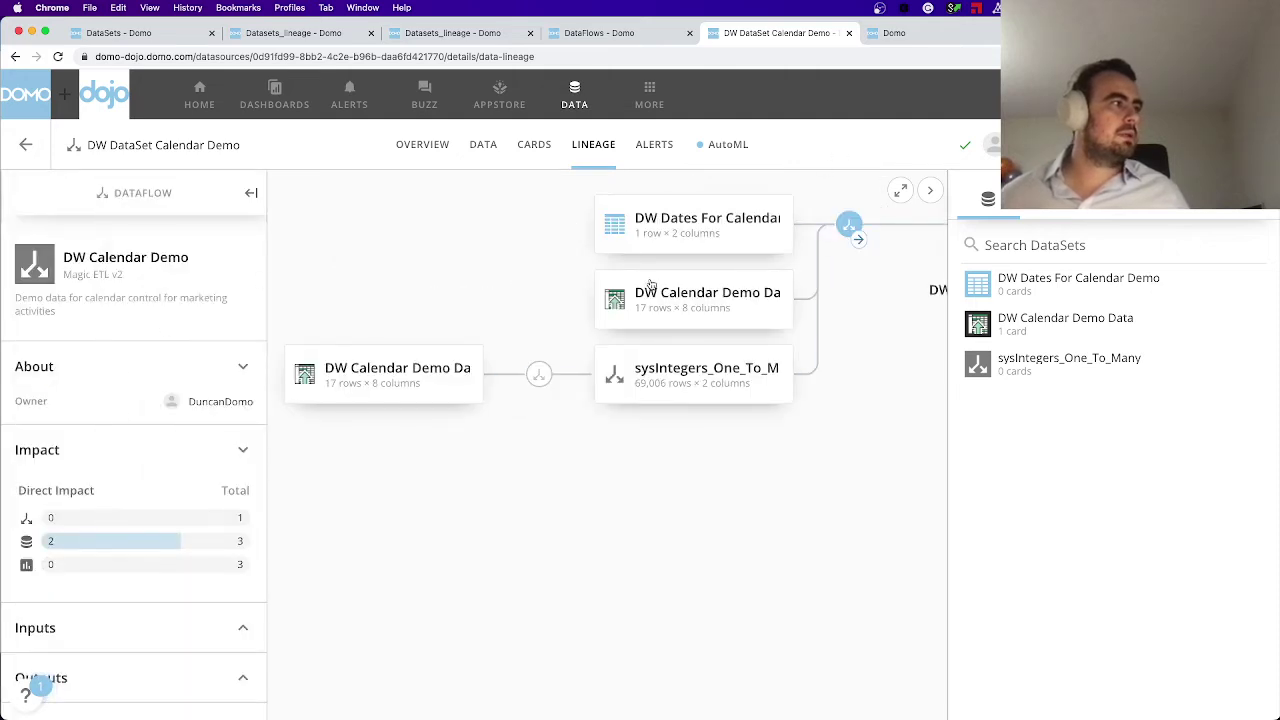
click(896, 265)
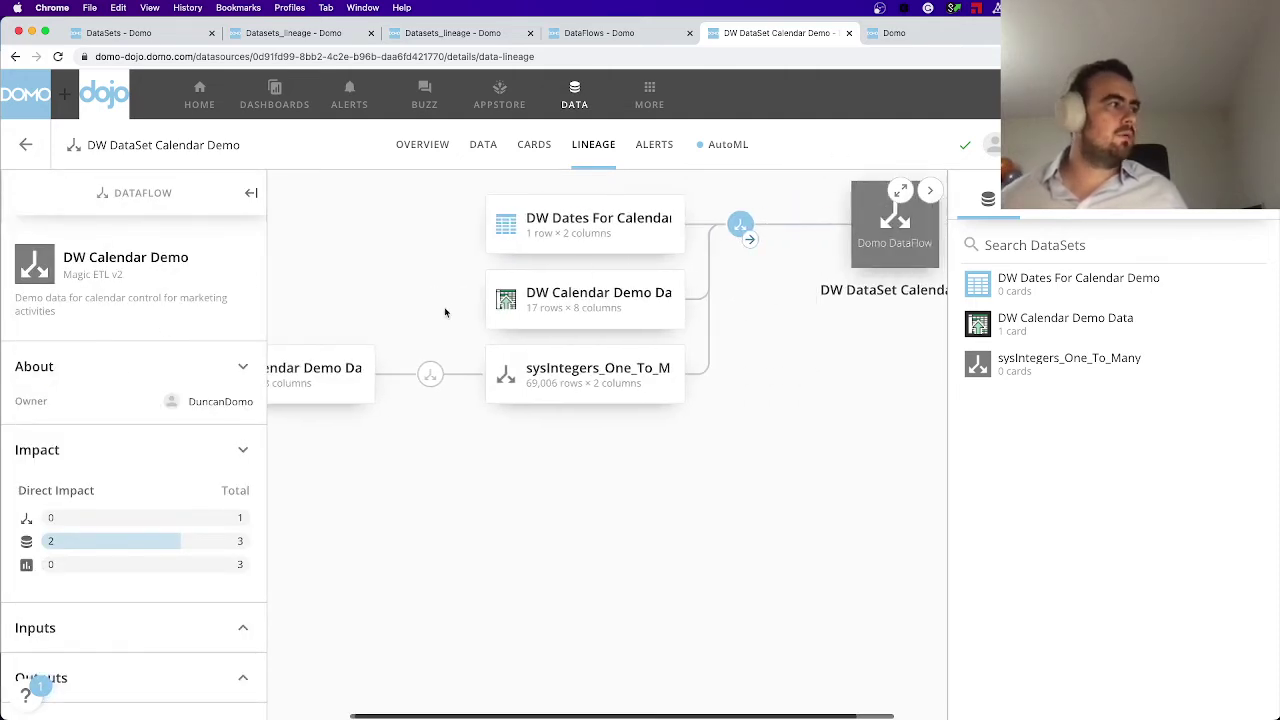
double_click(166, 259)
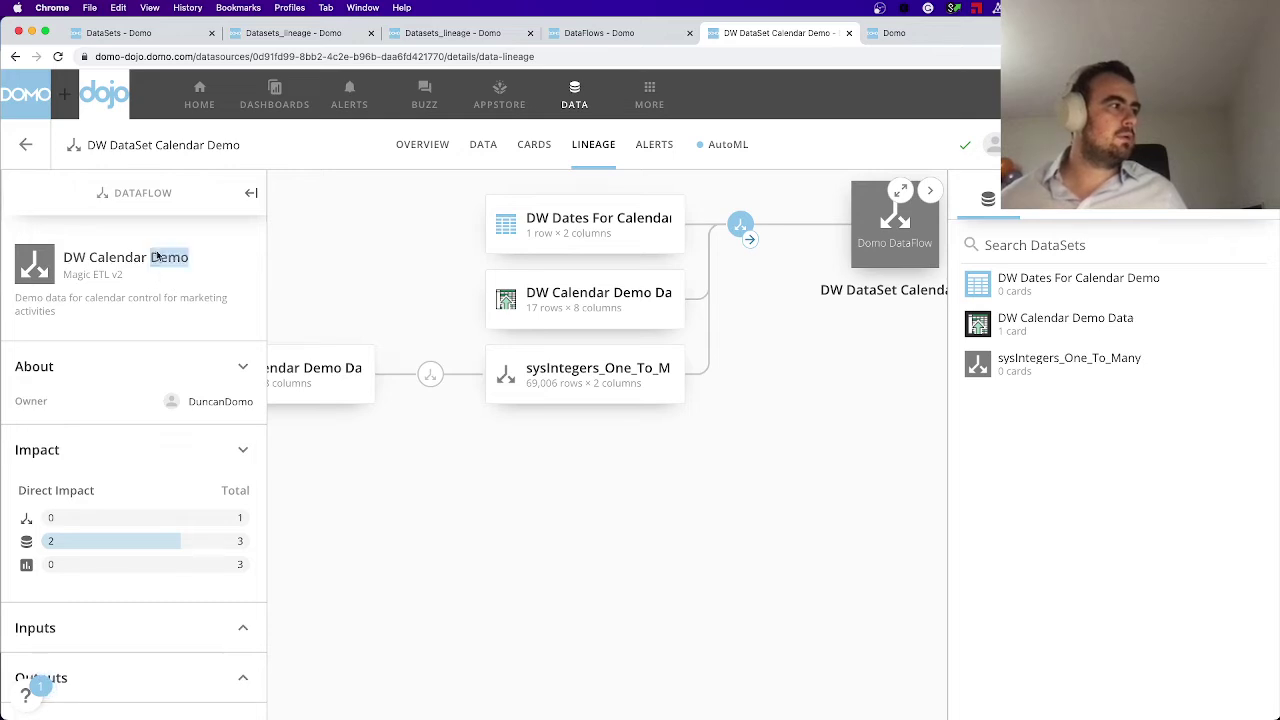
right_click(158, 252)
click(129, 263)
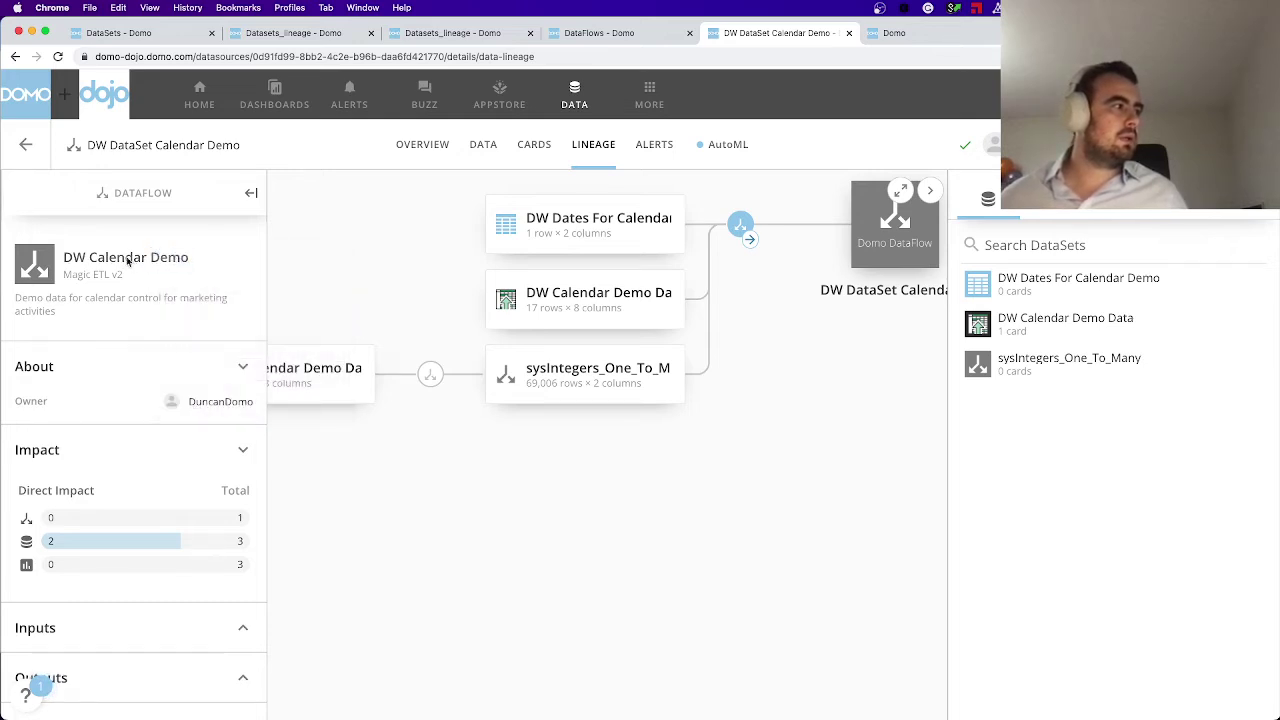
click(127, 259)
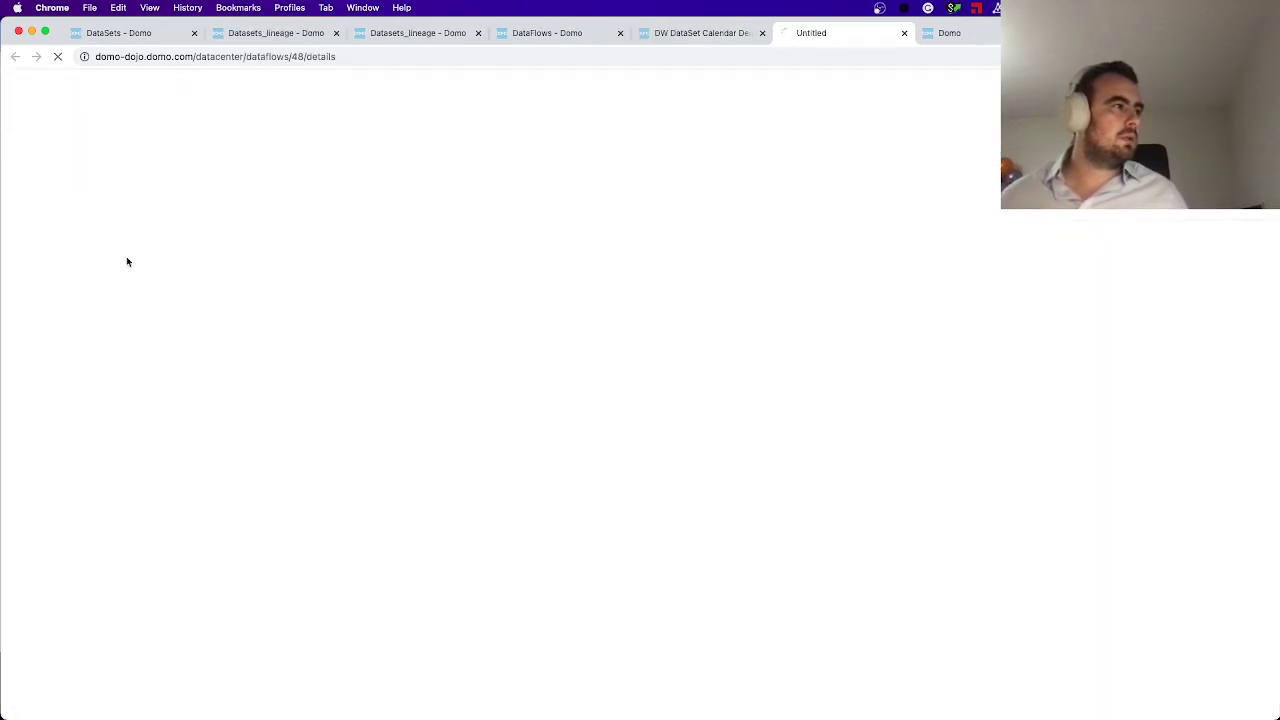
Confirm dataflow ID 48 in the page address and return to the Datasets_lineage table.
double_click(300, 57)
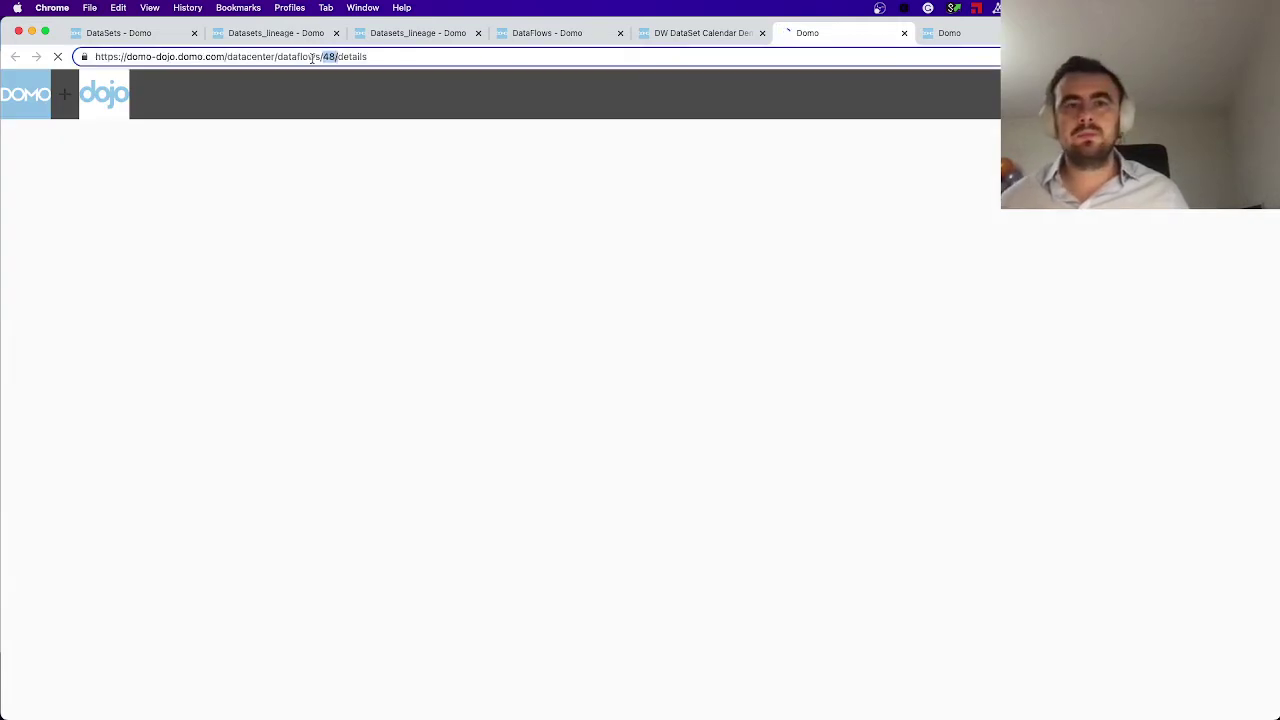
click(251, 33)
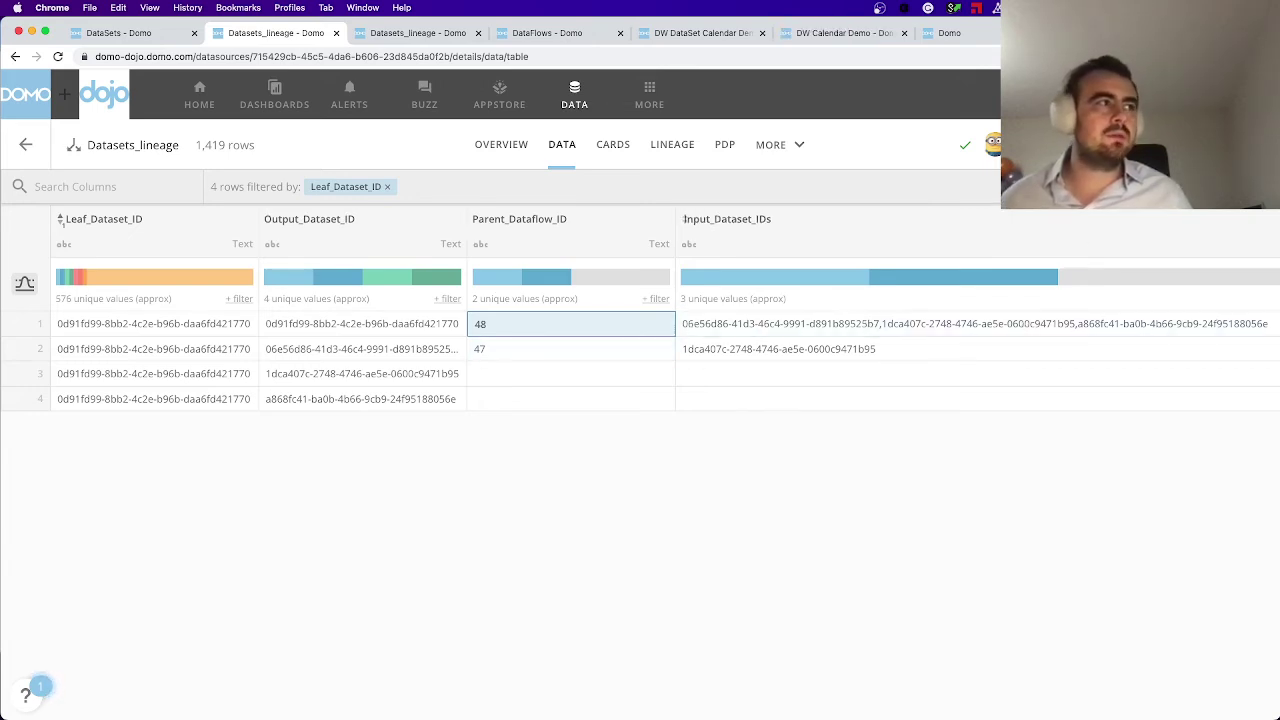
click(842, 33)
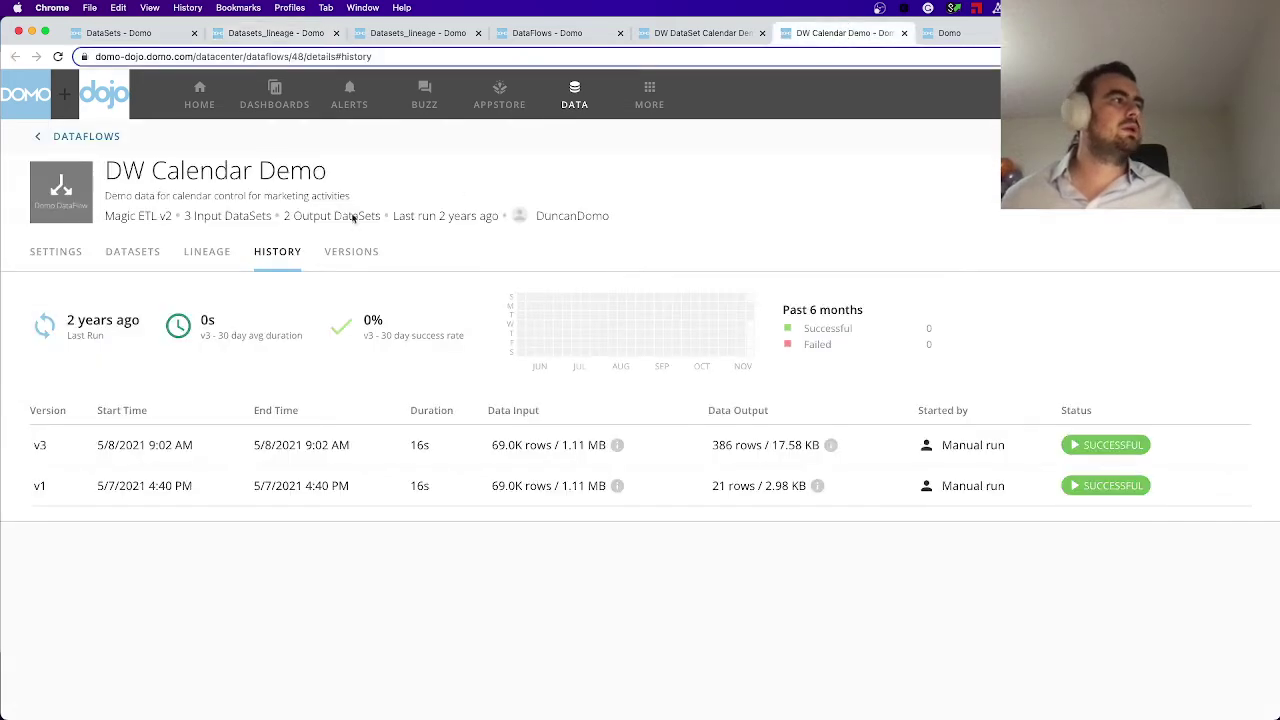
mouse_move(243, 216)
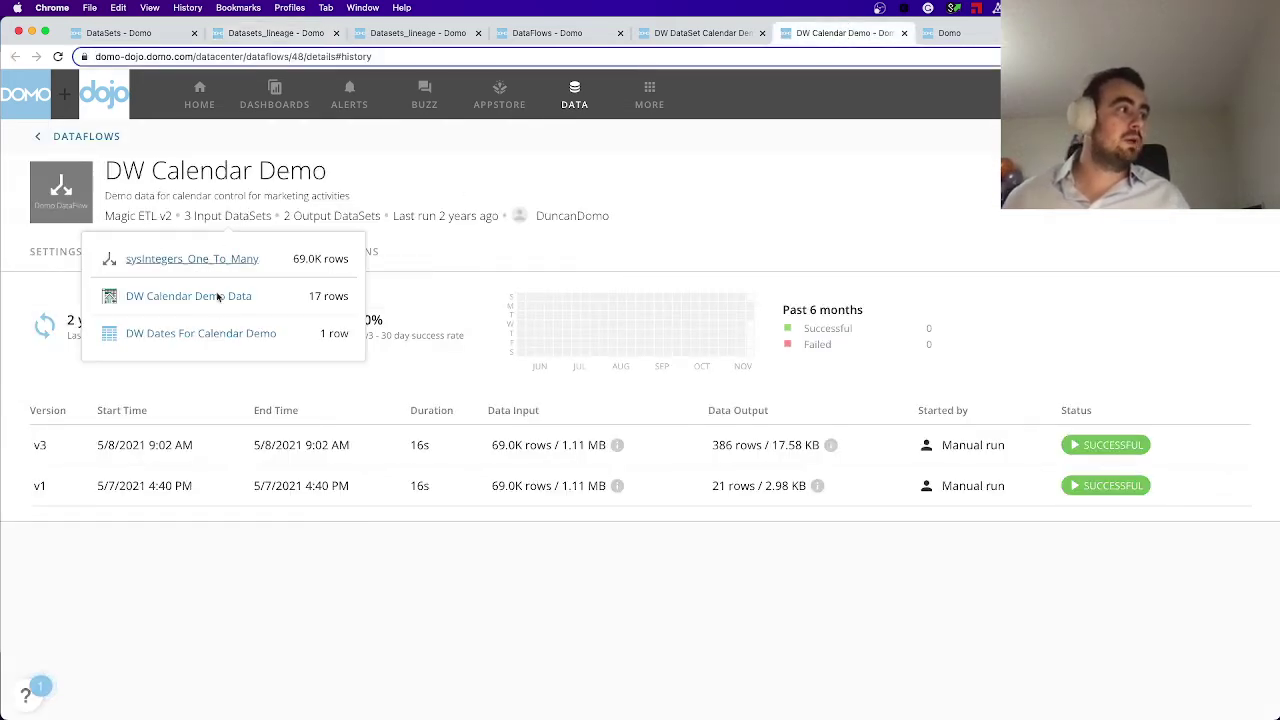
click(273, 33)
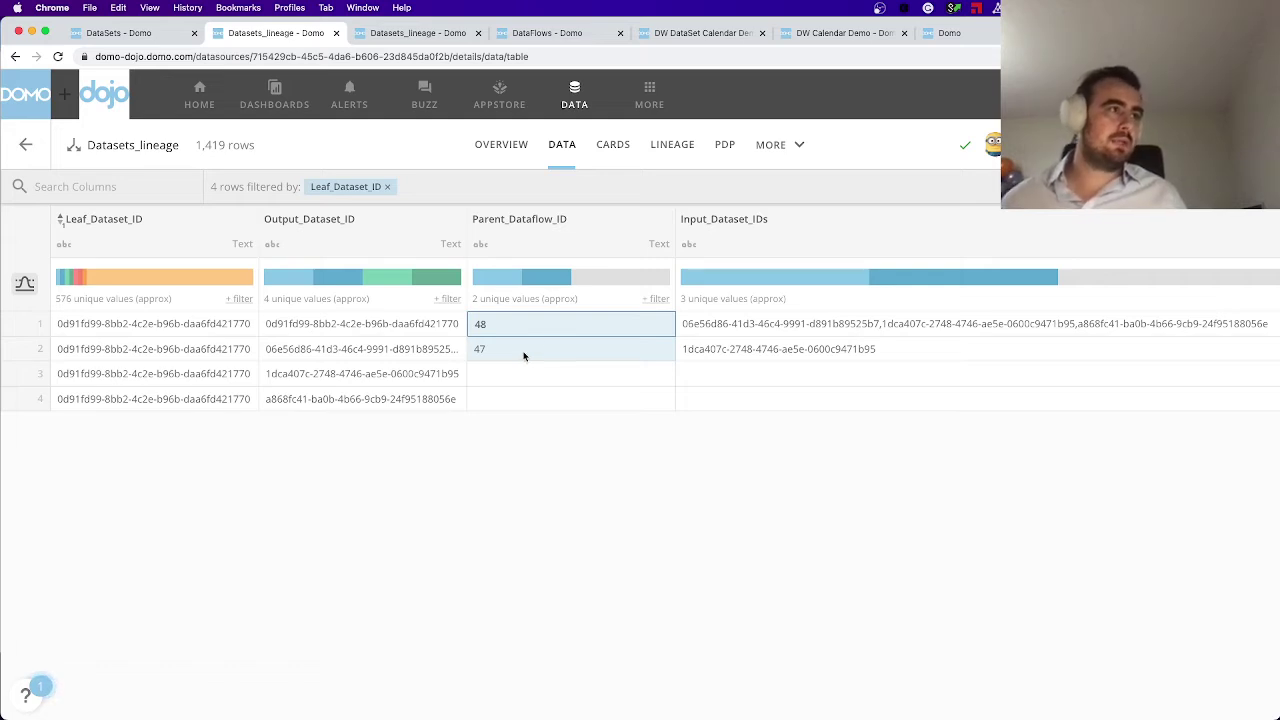
After checking rows 2–3, show Create SysNumber OneToMany details in the Calendar Demo lineage graph.
click(401, 378)
click(826, 354)
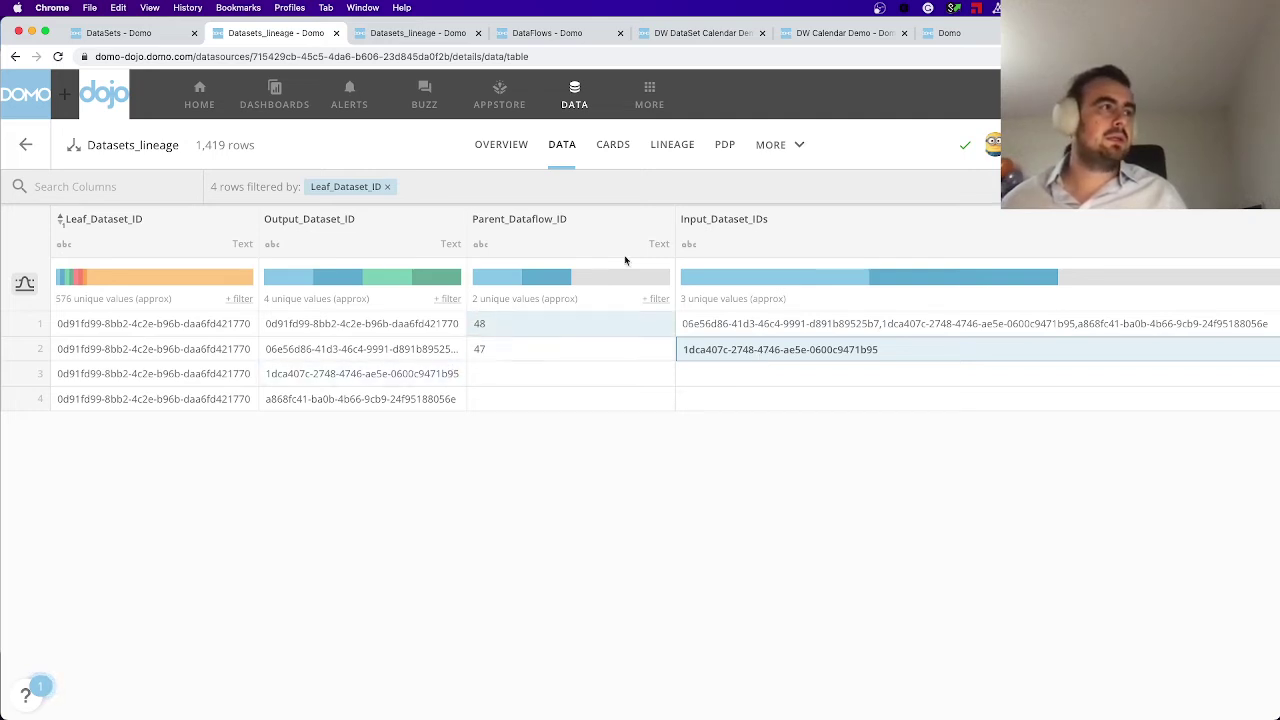
click(826, 36)
click(709, 34)
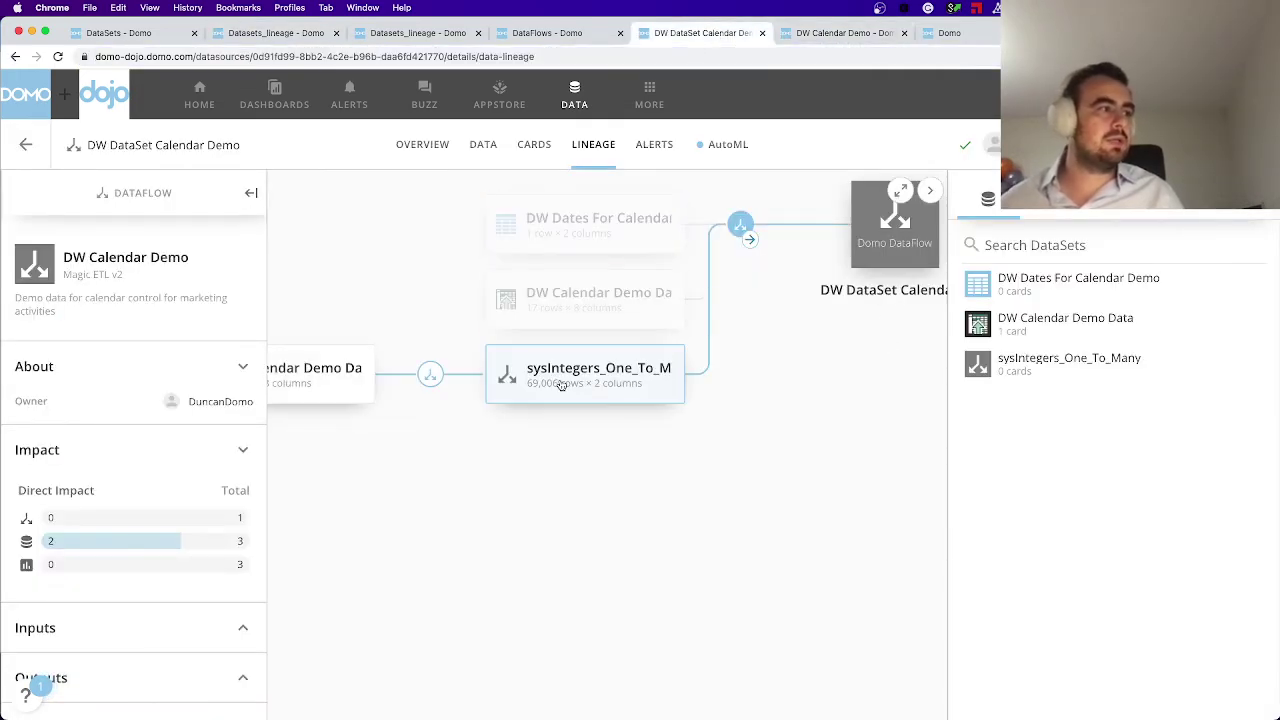
scroll(510, 385, left, 3)
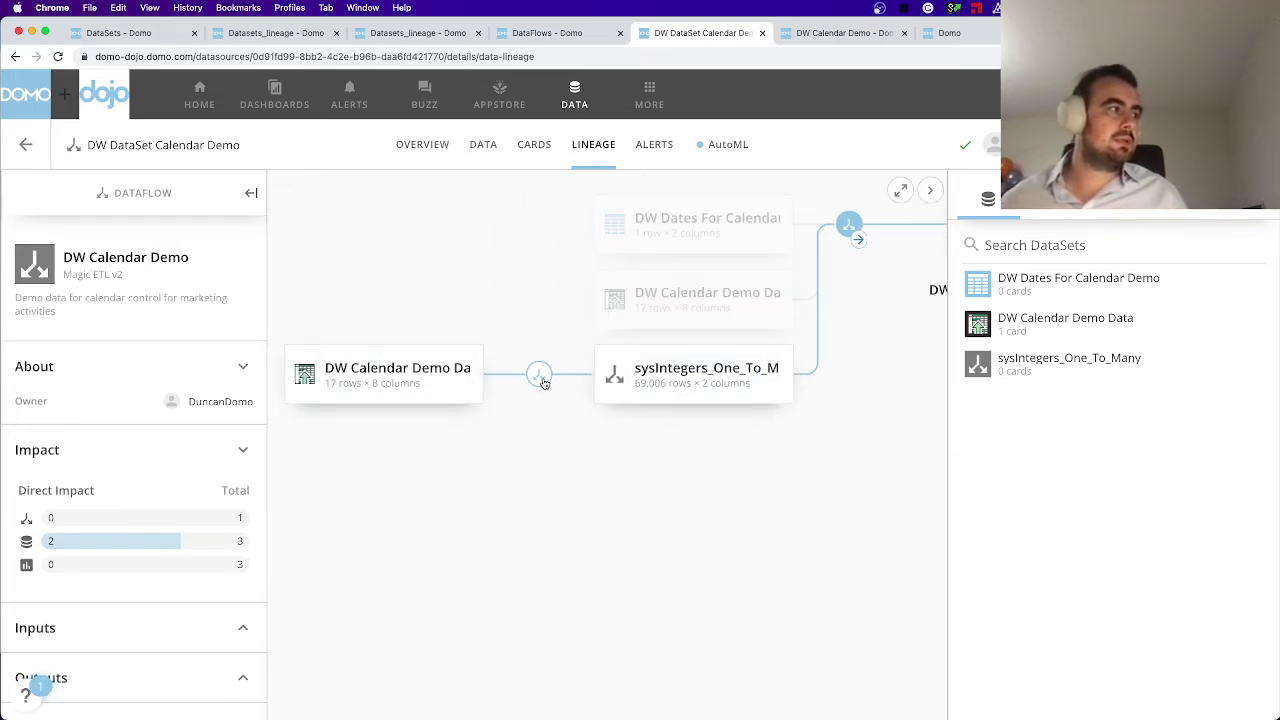
click(540, 376)
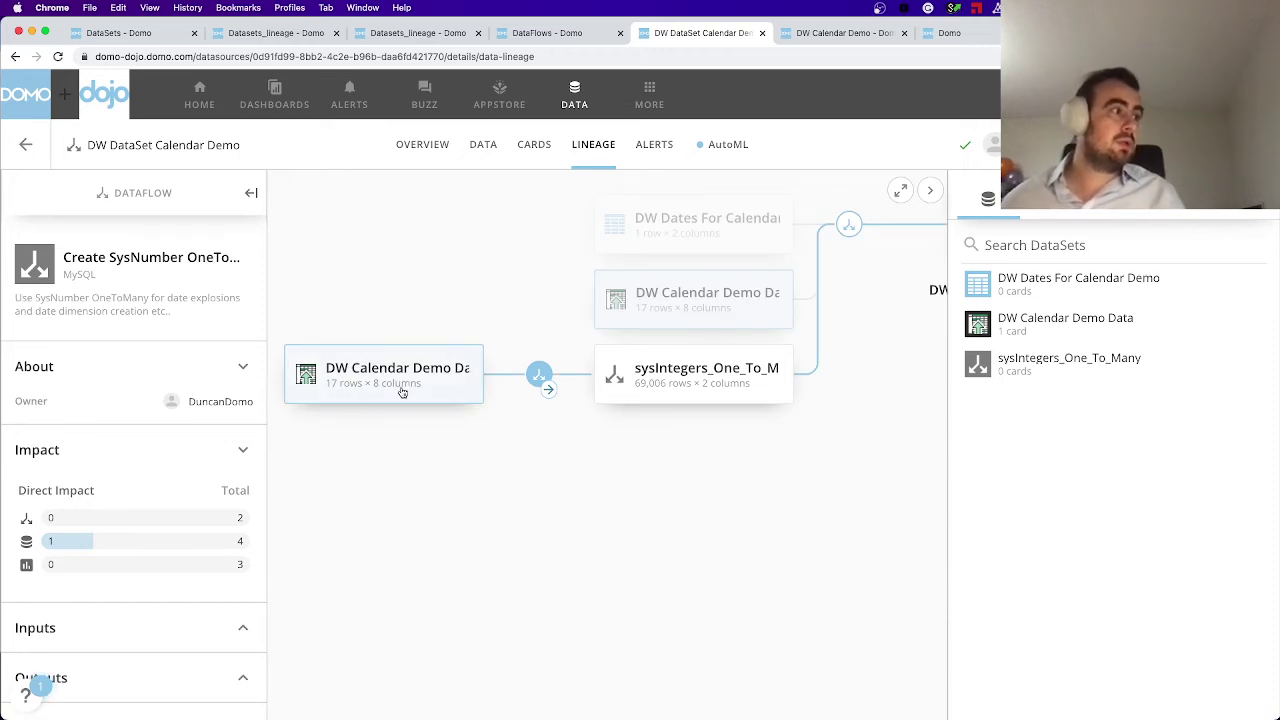
Open dataflow 47, Create SysNumber OneToMany, and its single input DW Calendar Demo Data.
click(190, 258)
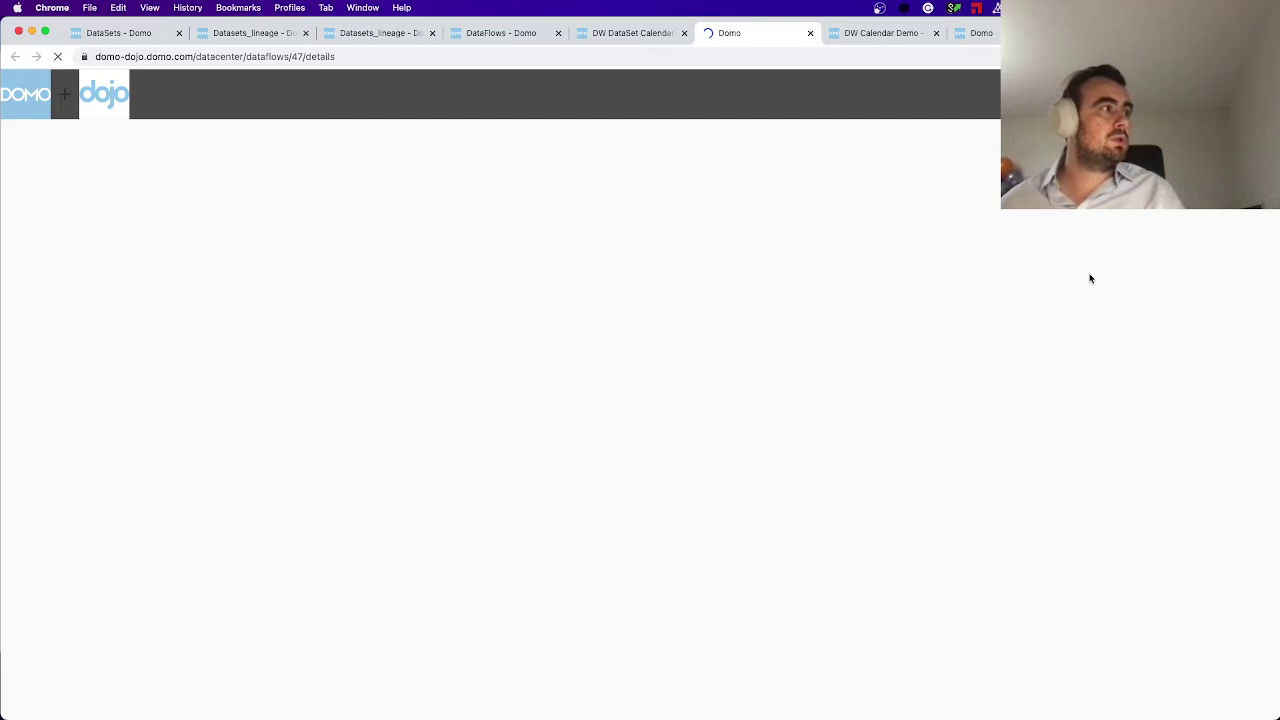
double_click(297, 56)
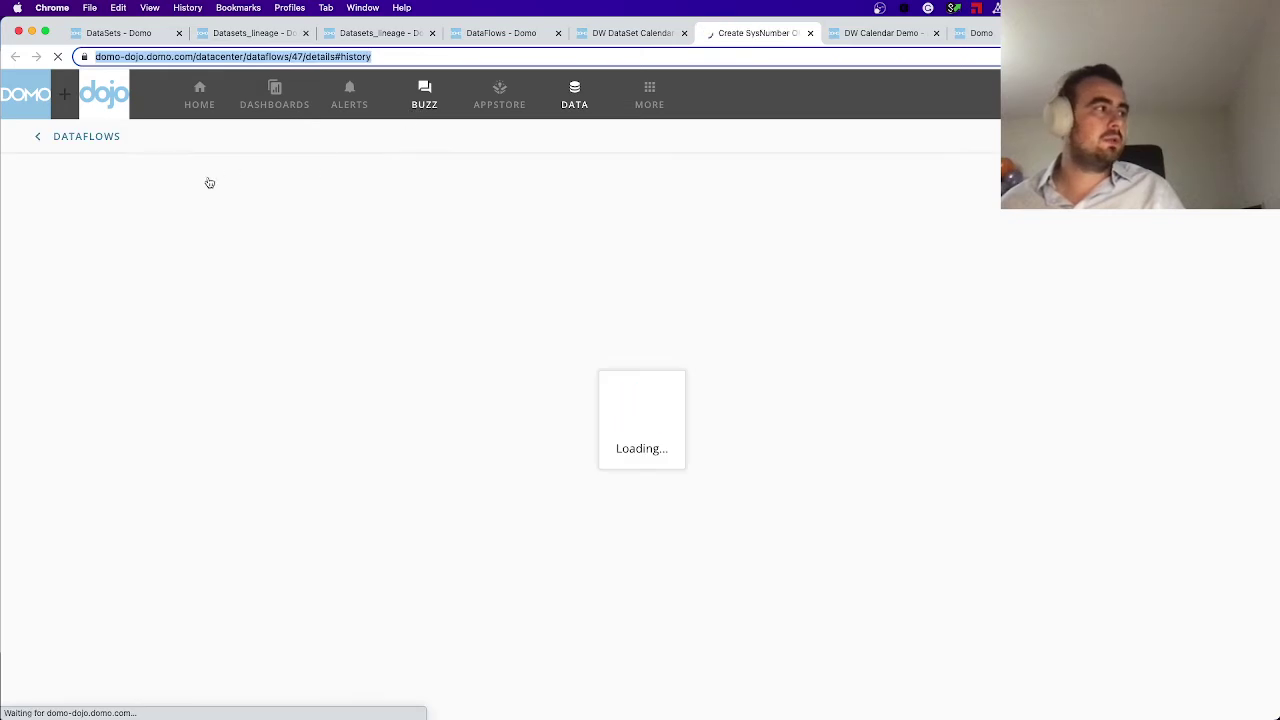
mouse_move(197, 216)
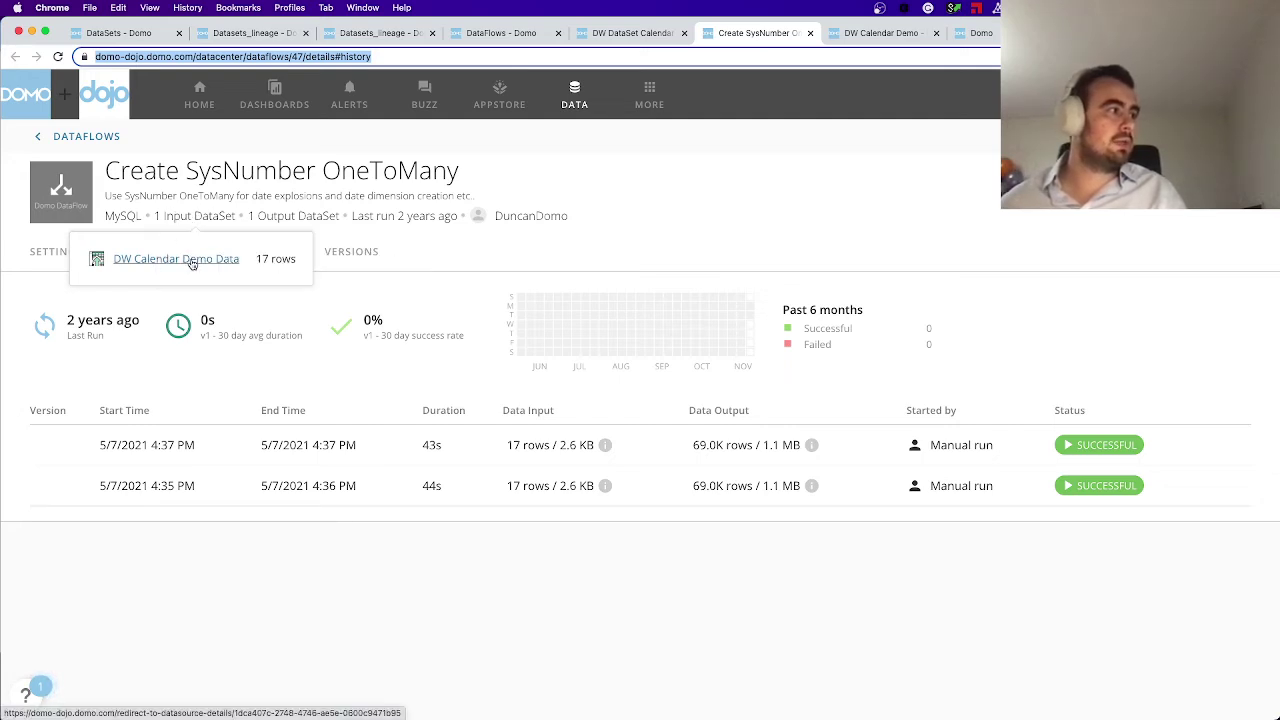
click(193, 262)
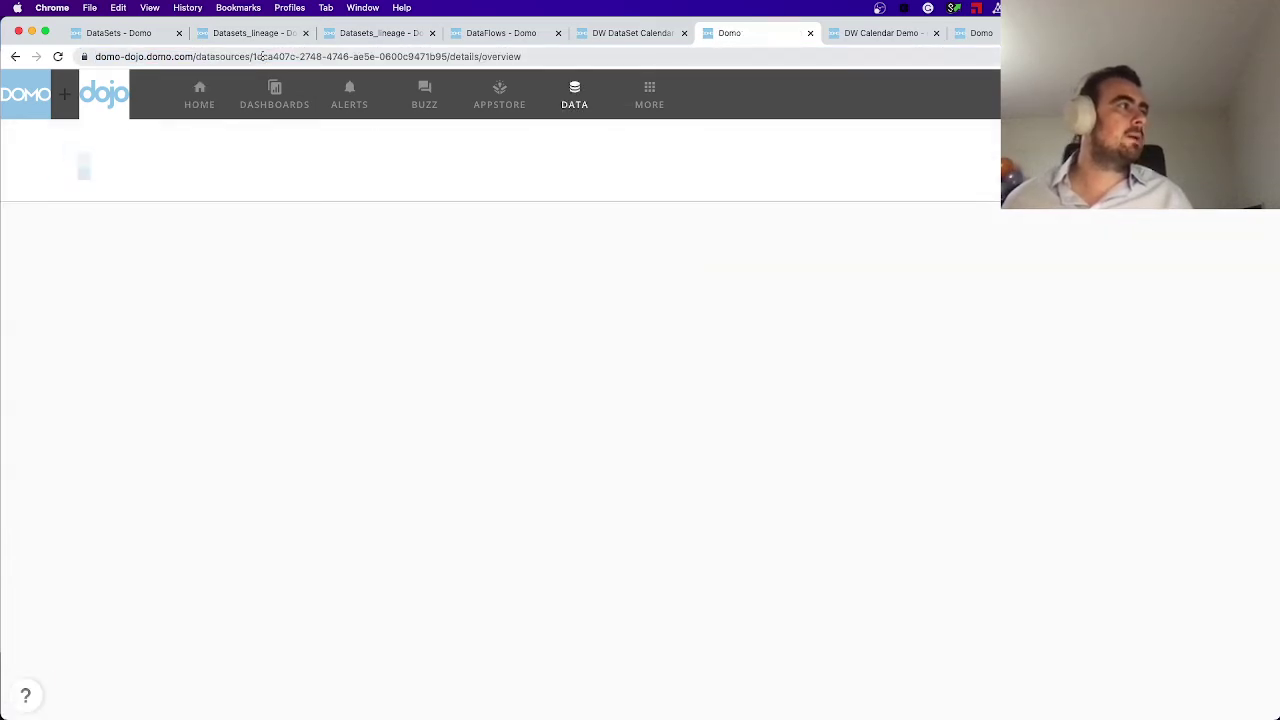
Highlight the DW Calendar Demo Data ID in the address, then return to Datasets_lineage.
drag(252, 57, 455, 57)
drag(447, 57, 448, 57)
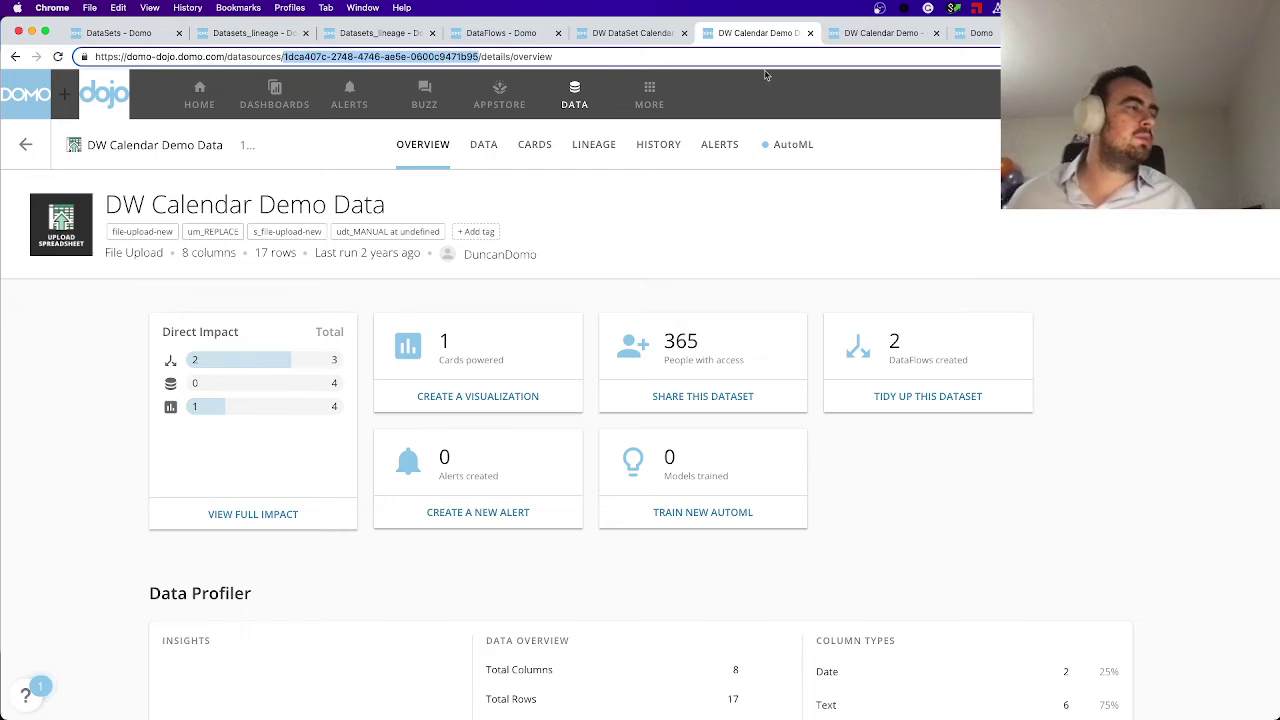
click(591, 36)
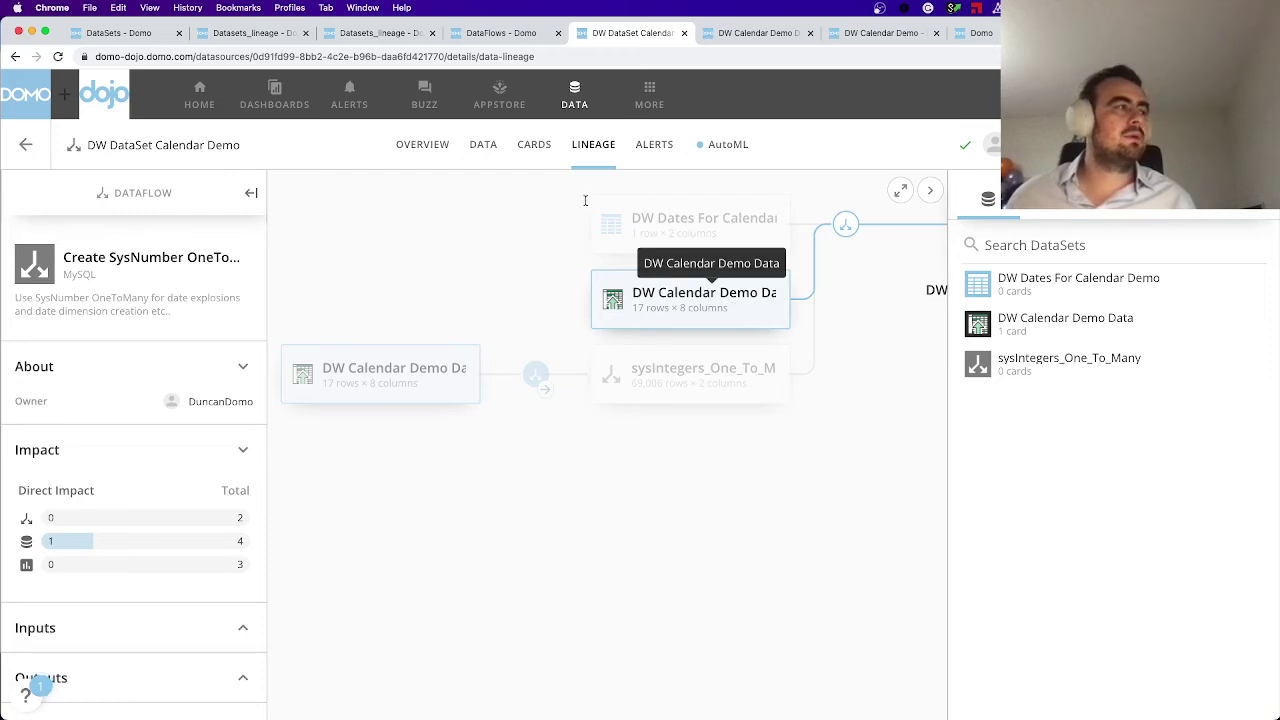
click(232, 35)
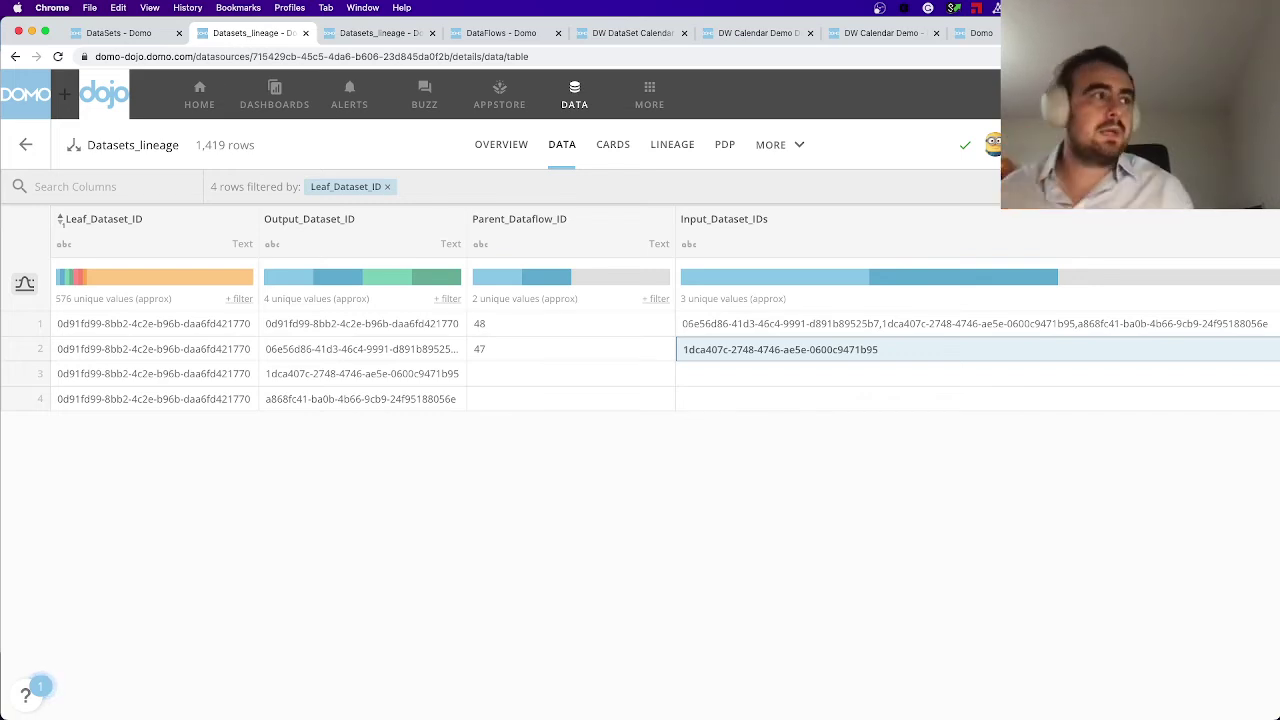
Enlarge the Datasets_lineage graph, then open its details from the unfiltered dataflows list.
click(385, 34)
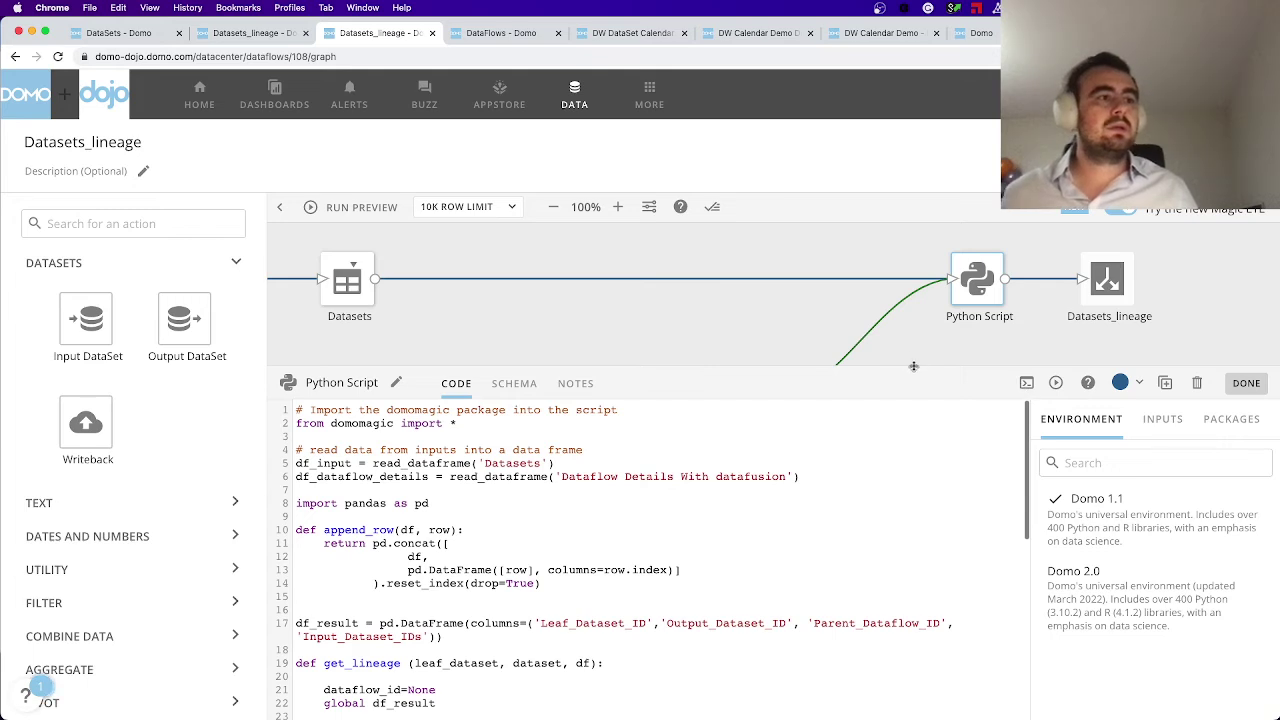
drag(913, 366, 924, 430)
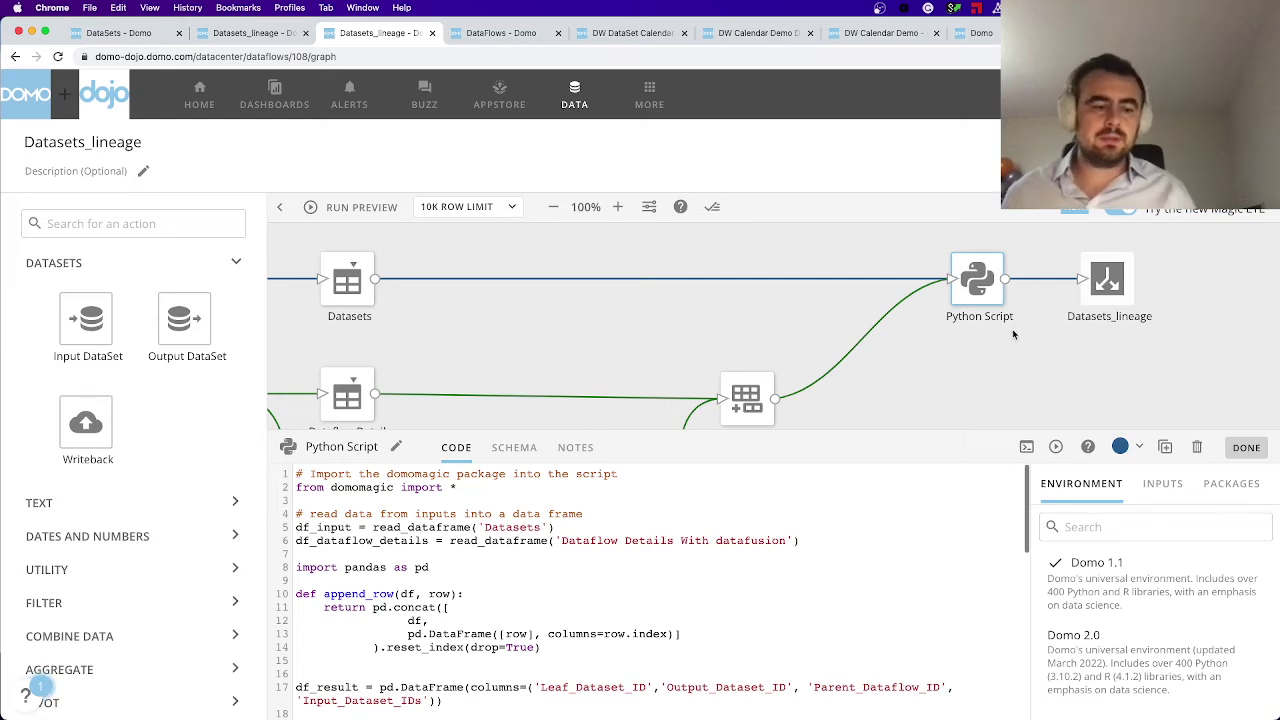
scroll(1160, 262, left, 1)
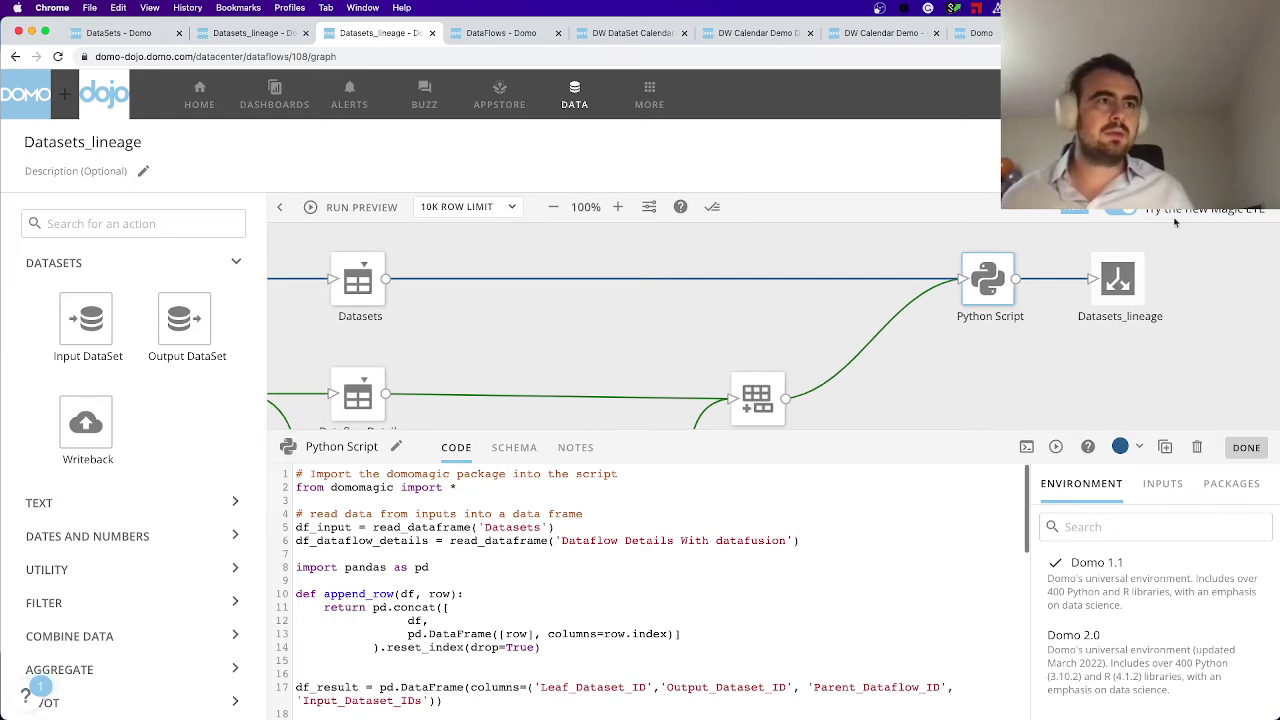
click(506, 36)
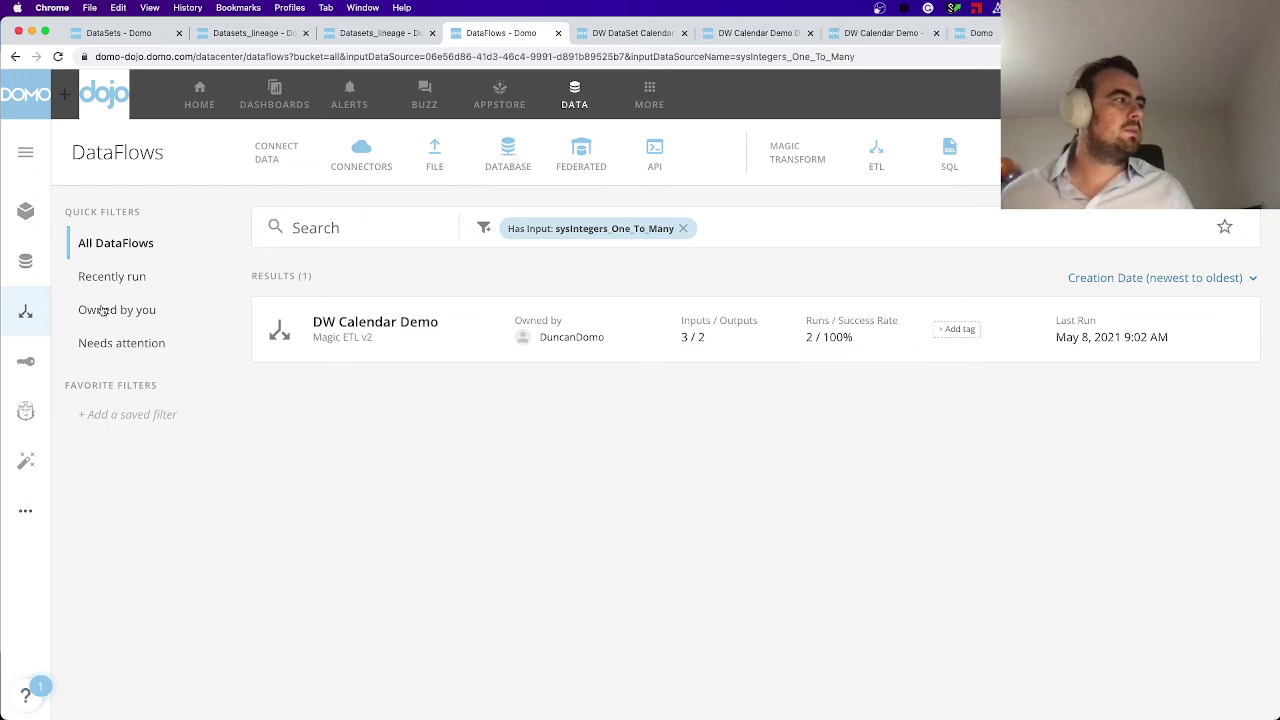
click(683, 228)
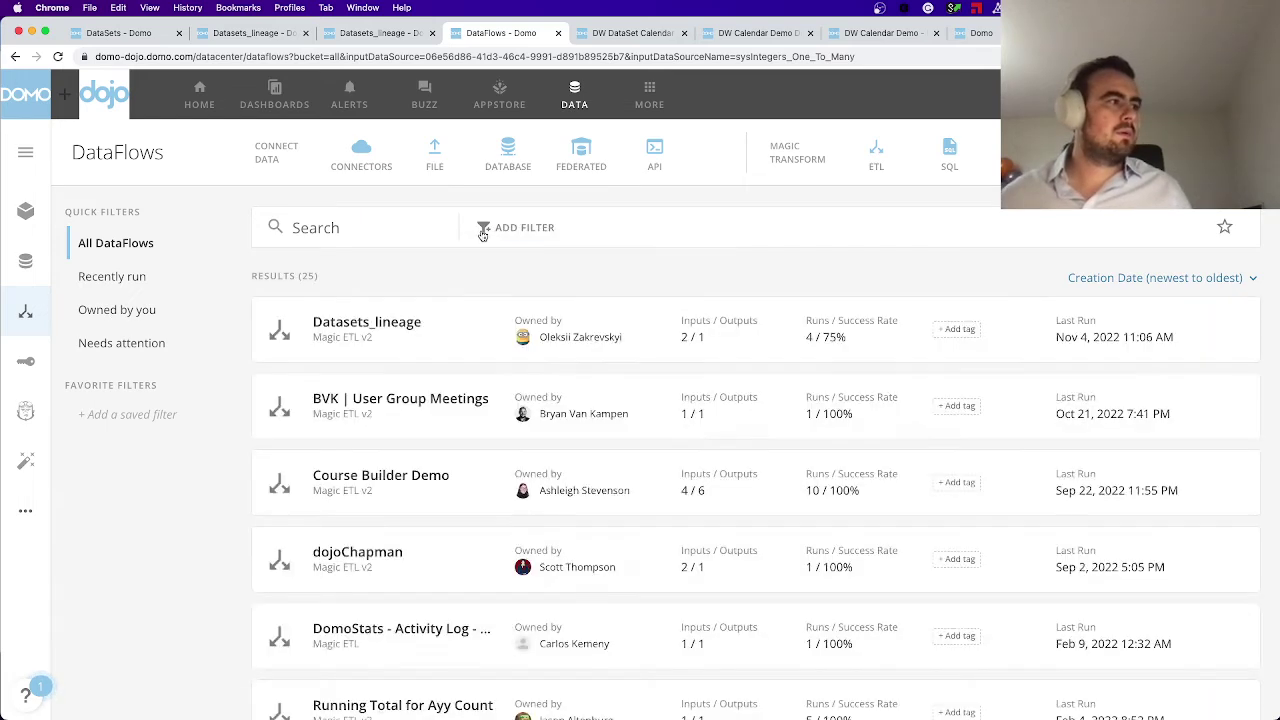
click(402, 322)
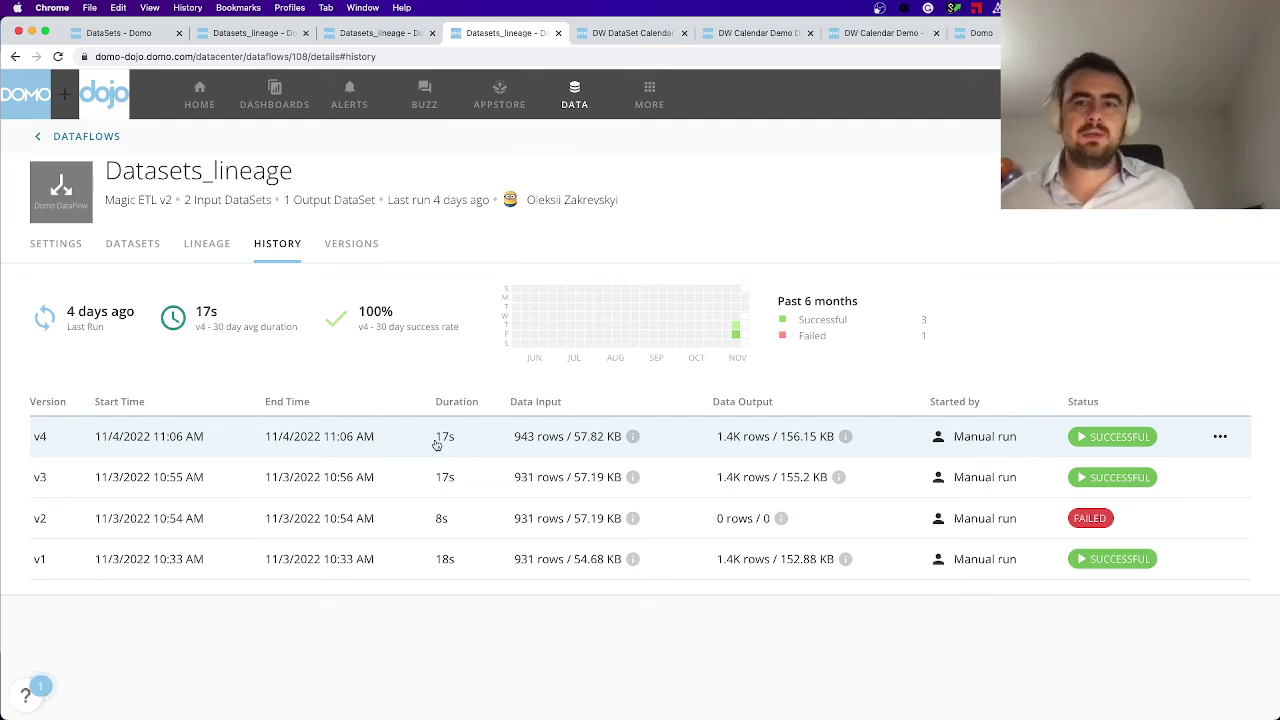
Shrink the Python Script code panel to reveal the Governance_dataflow_details branch on the canvas.
click(378, 34)
scroll(915, 404, left, 5)
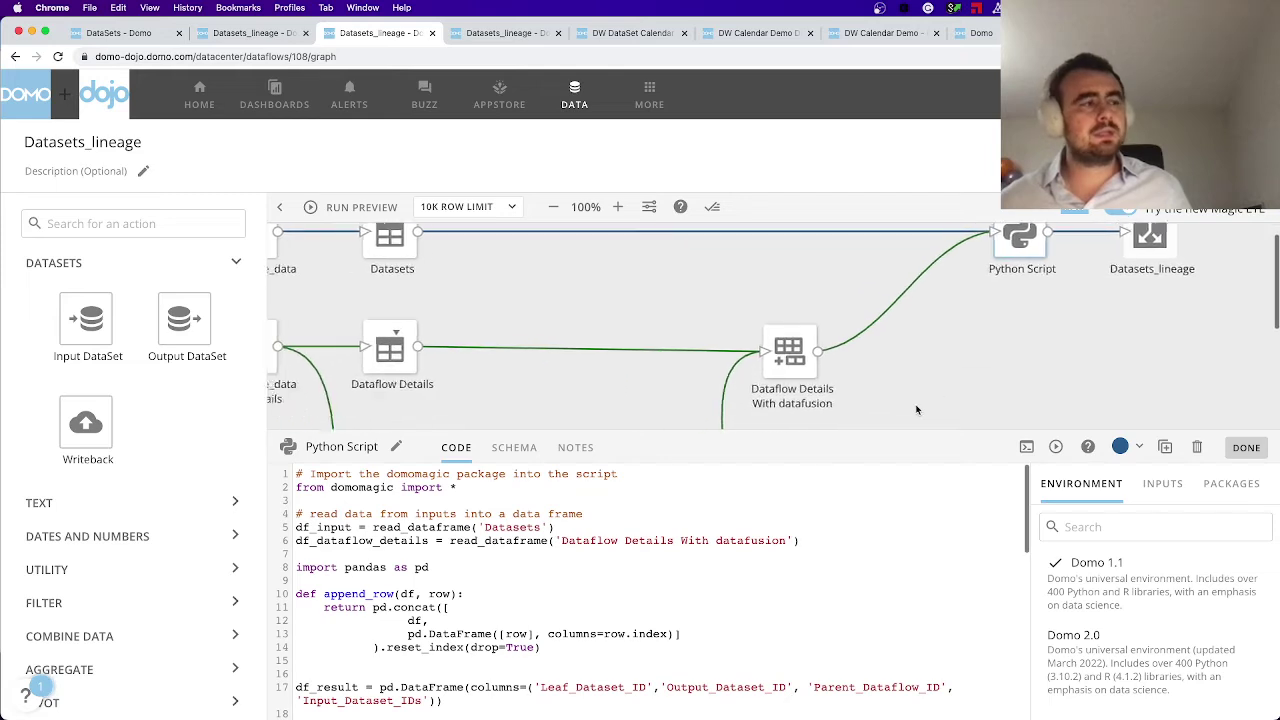
scroll(900, 354, down, 5)
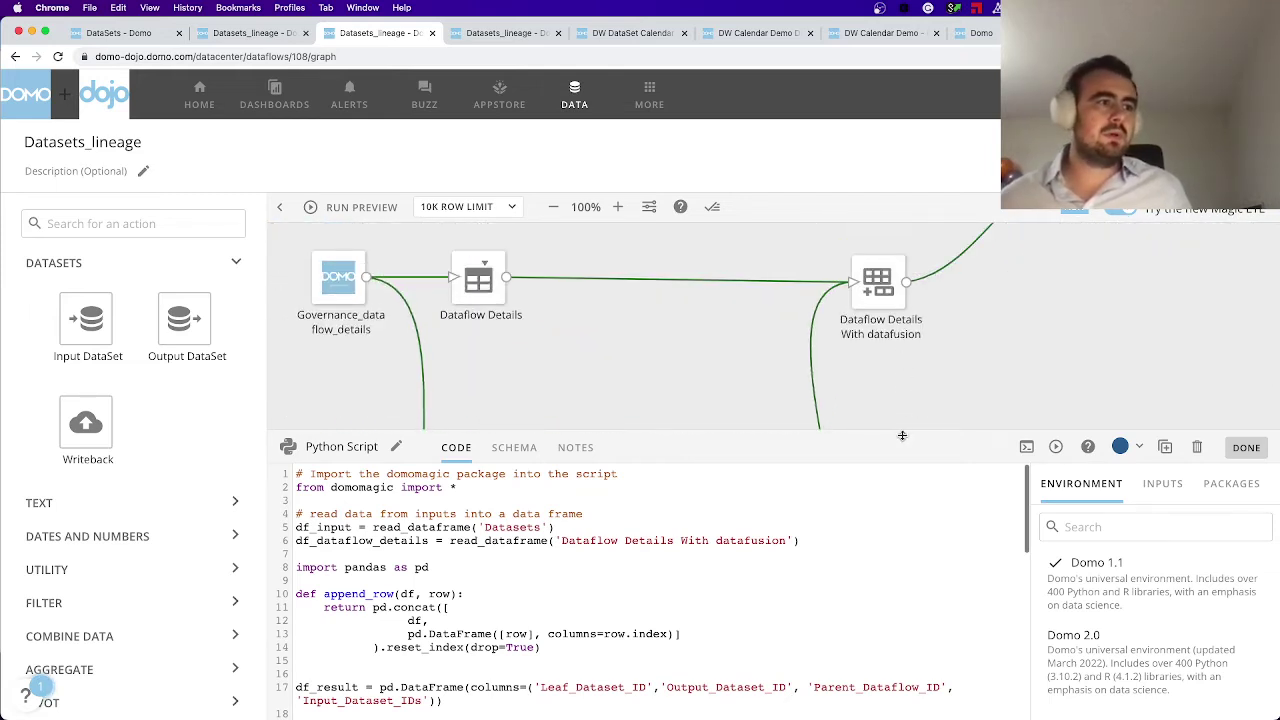
drag(905, 432, 909, 574)
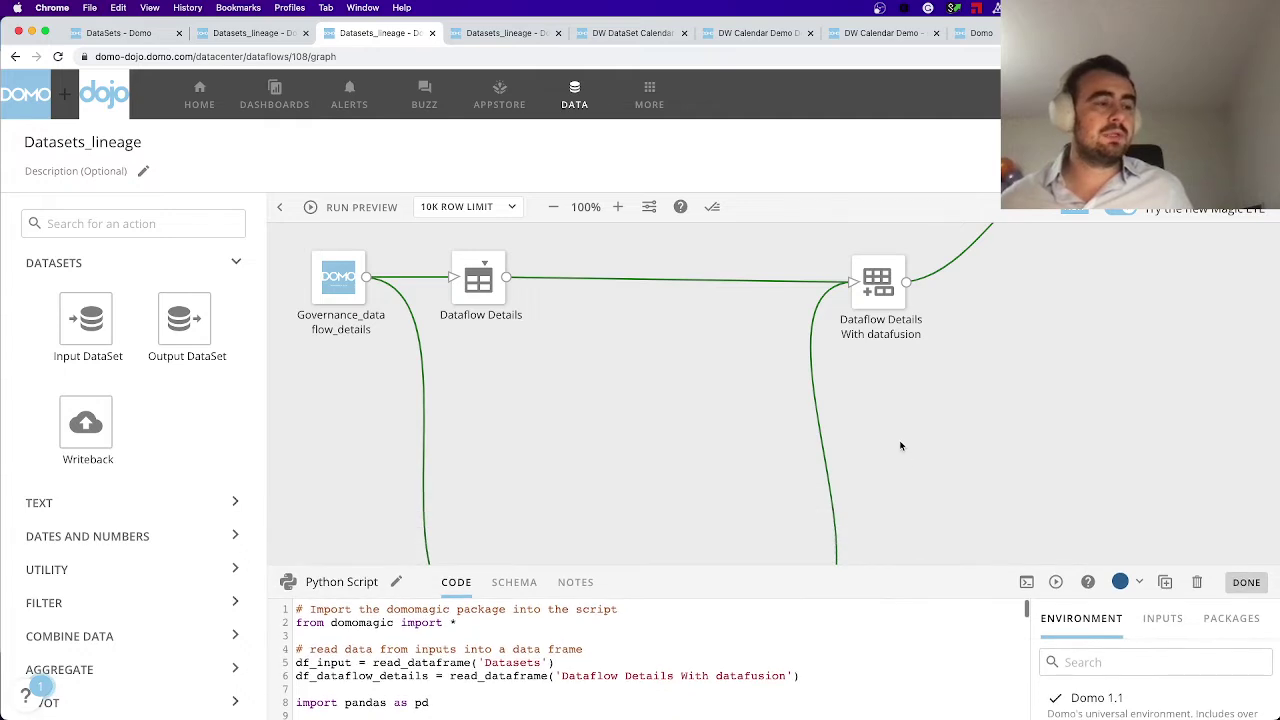
scroll(900, 442, down, 3)
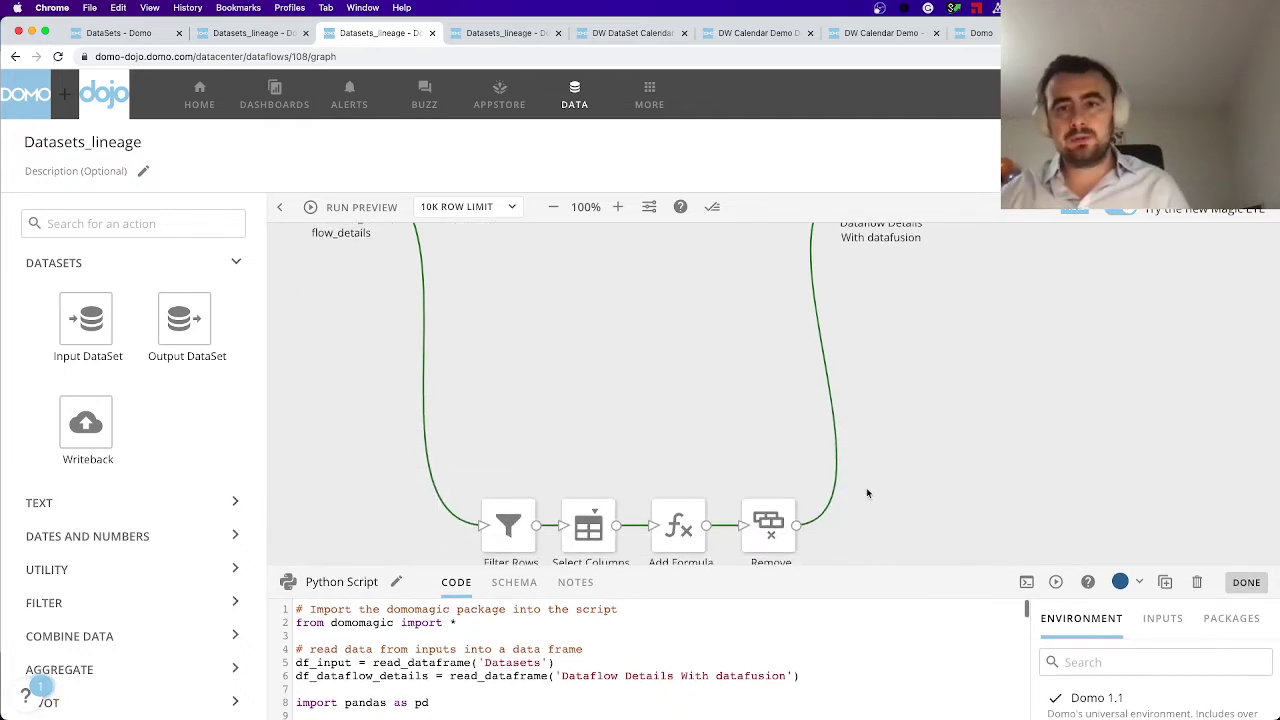
Open Governance_dataflow_details from the DataSets list and view its 364 rows as a table.
click(120, 33)
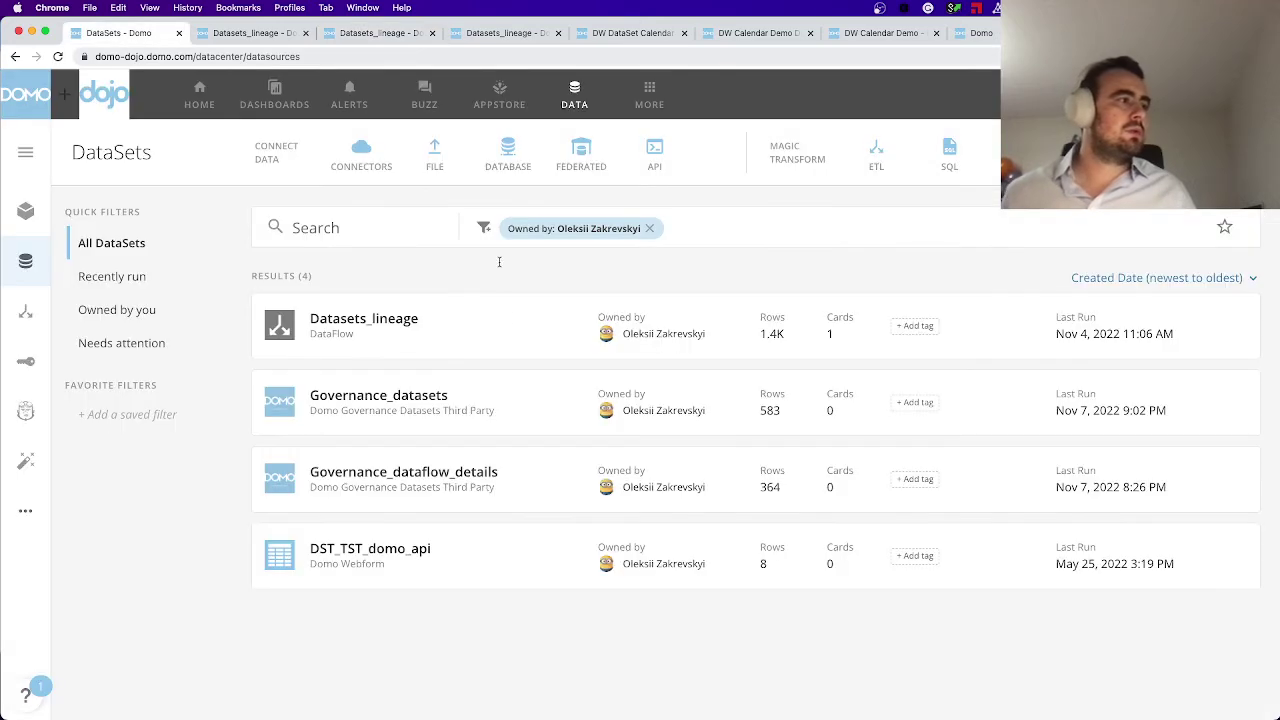
click(455, 486)
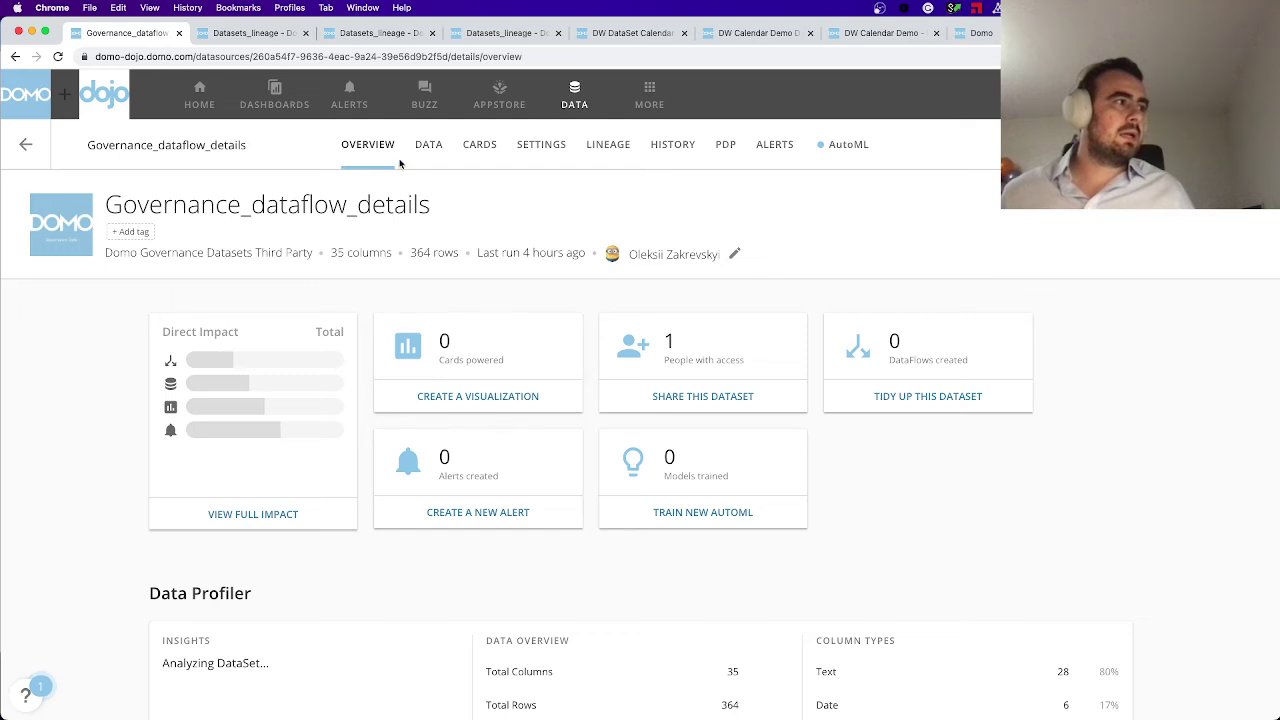
click(424, 147)
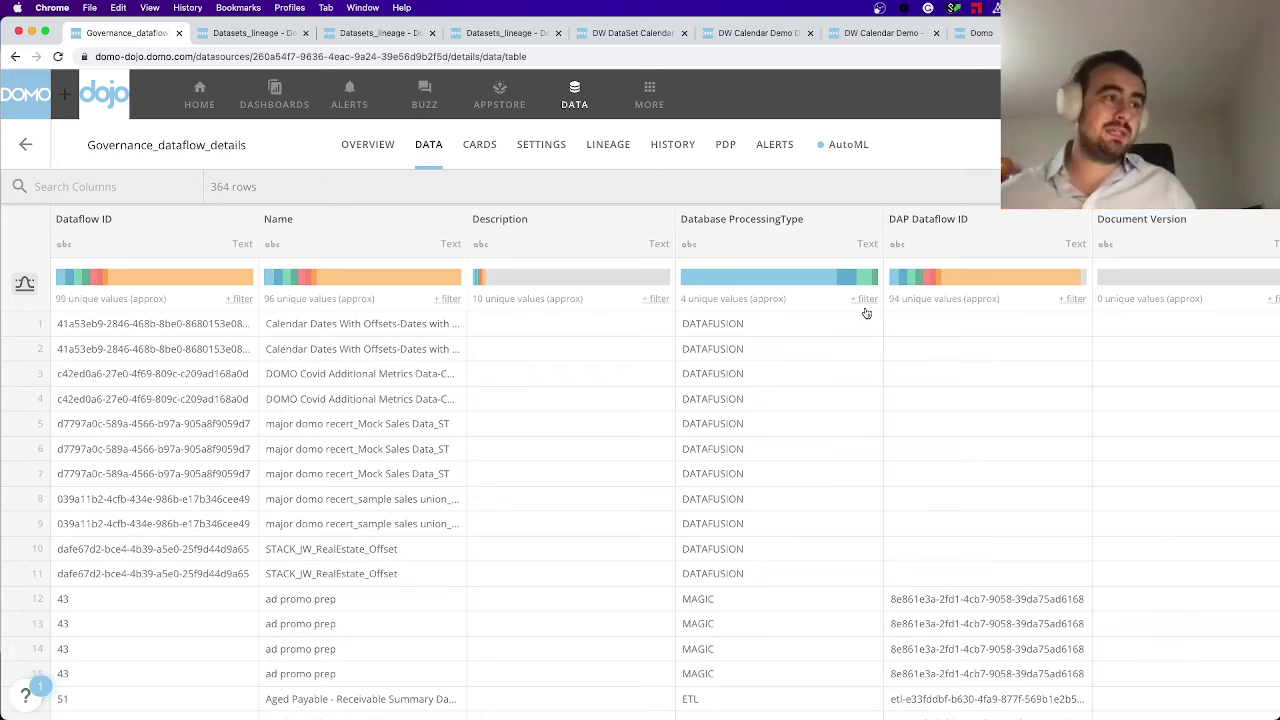
Scroll the table and select the Dataflow ID values of the first rows and rows 17–22.
scroll(853, 490, down, 2)
scroll(853, 490, down, 1)
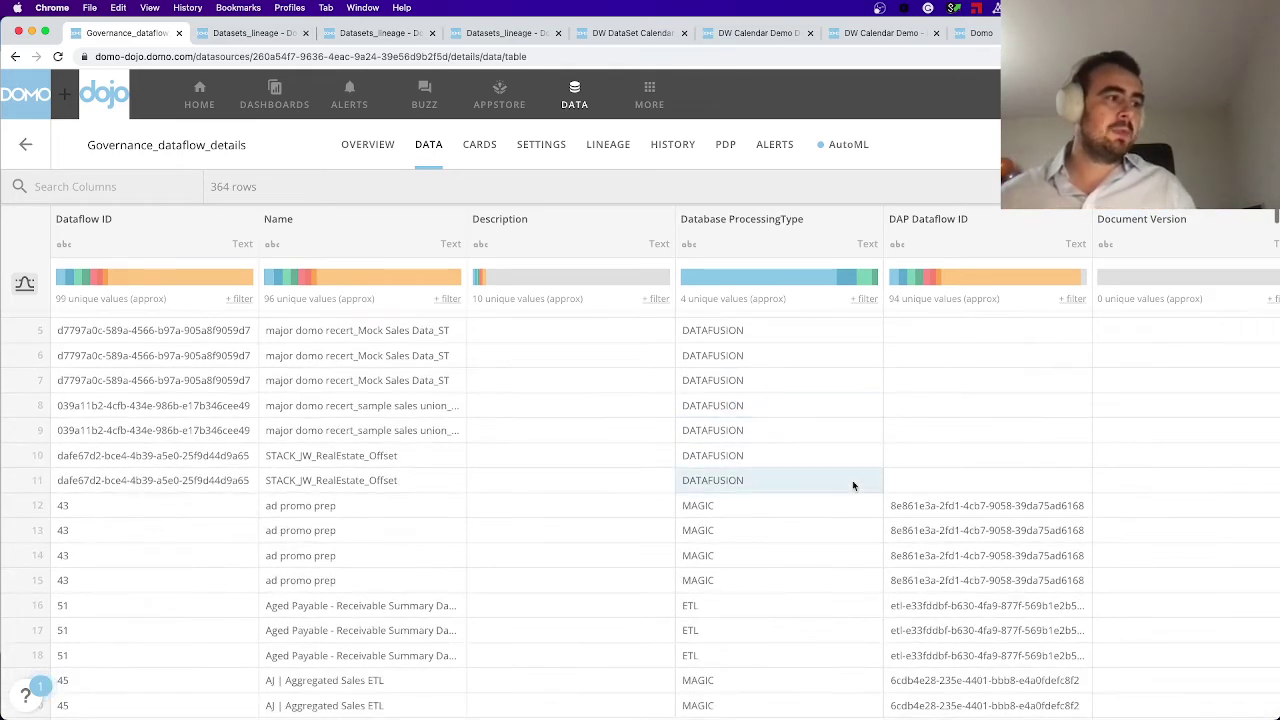
scroll(451, 435, up, 3)
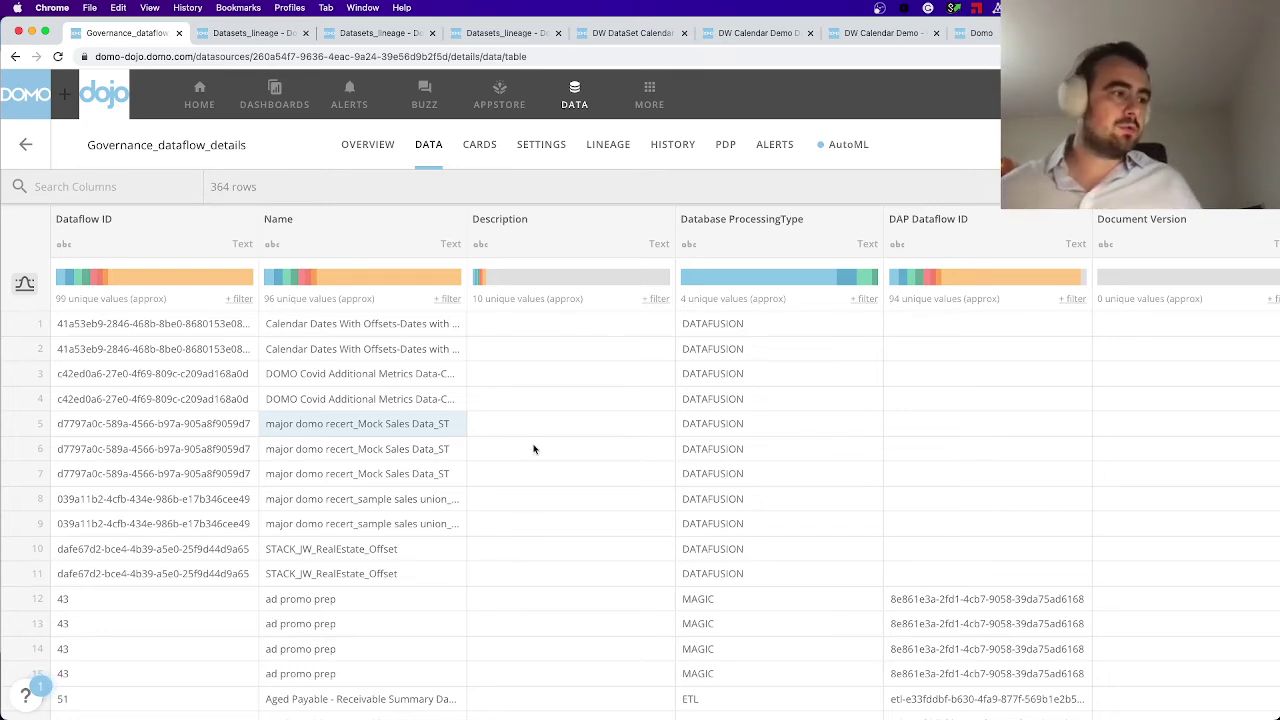
scroll(853, 592, down, 5)
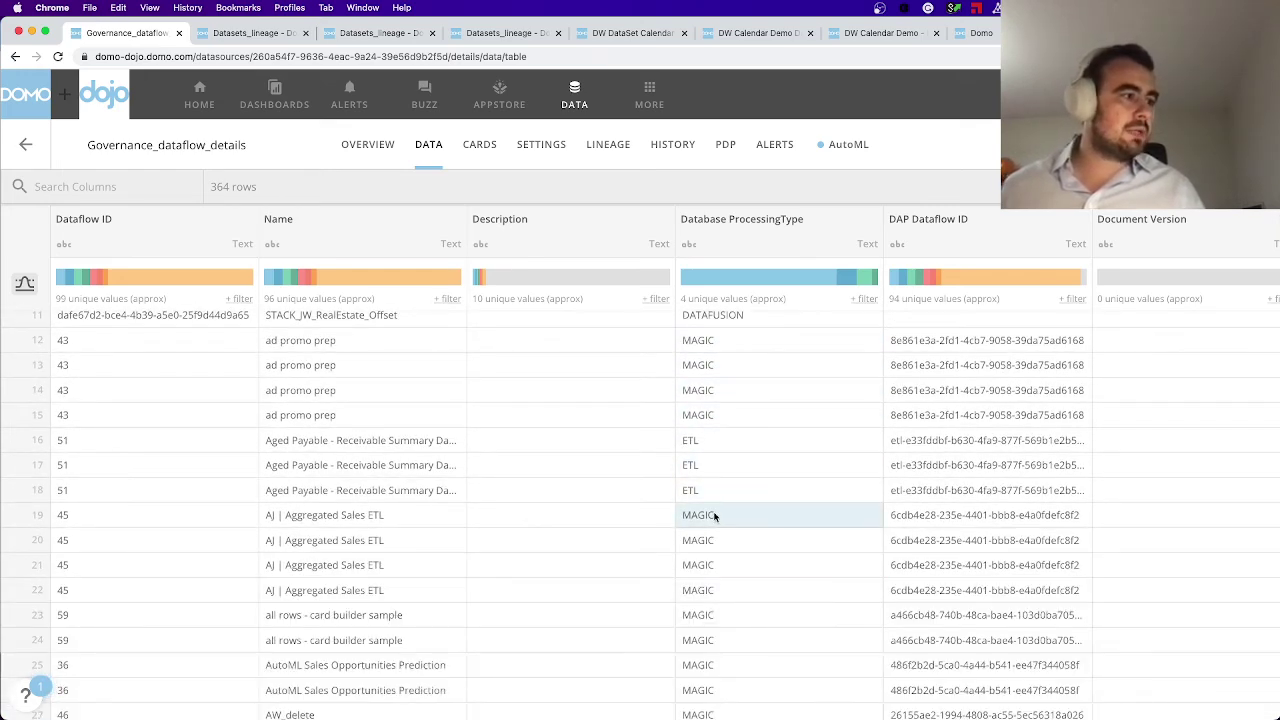
scroll(714, 515, down, 3)
drag(95, 370, 106, 490)
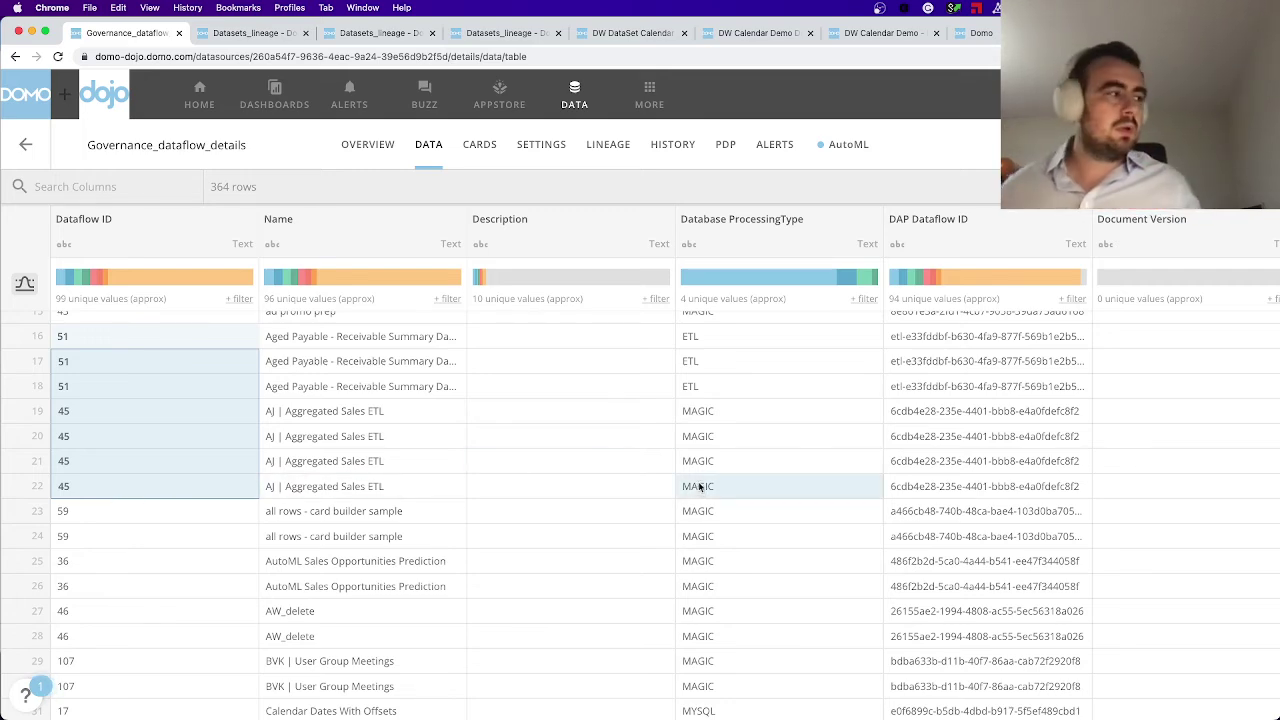
scroll(700, 487, up, 10)
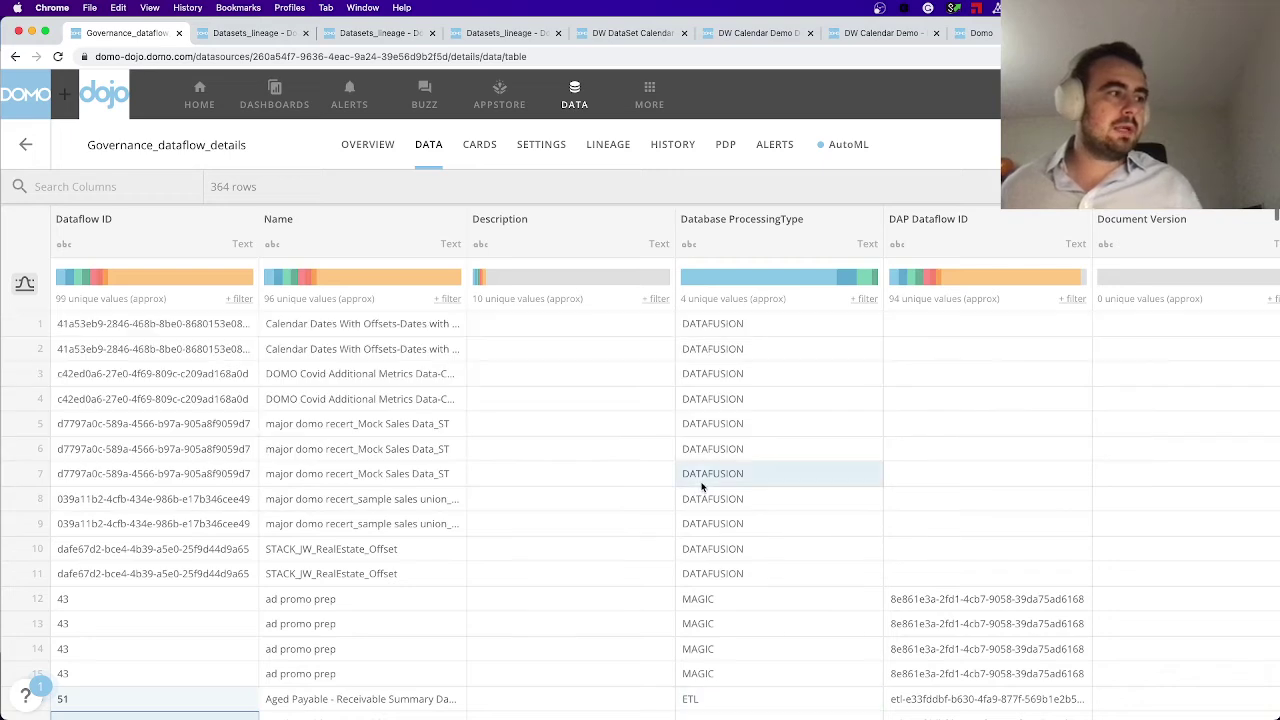
drag(126, 323, 152, 386)
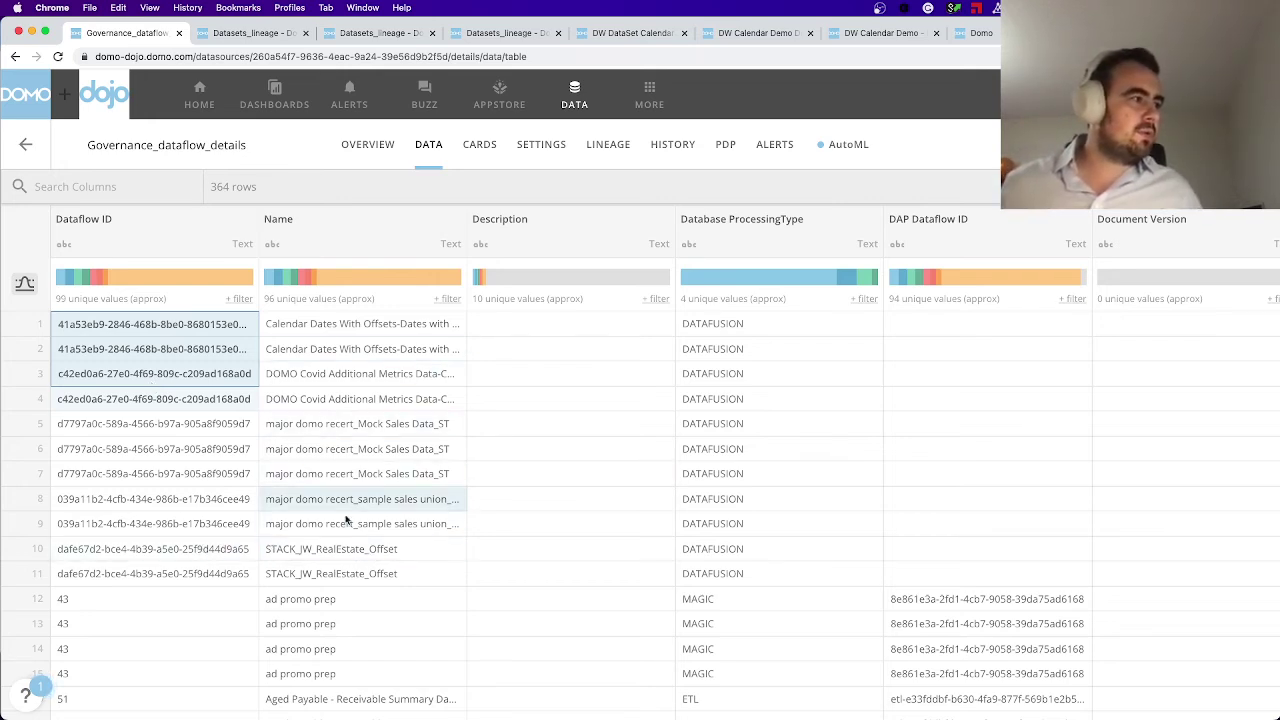
Filter the Name column to only STACK_JW_RealEstate_Offset.
click(380, 552)
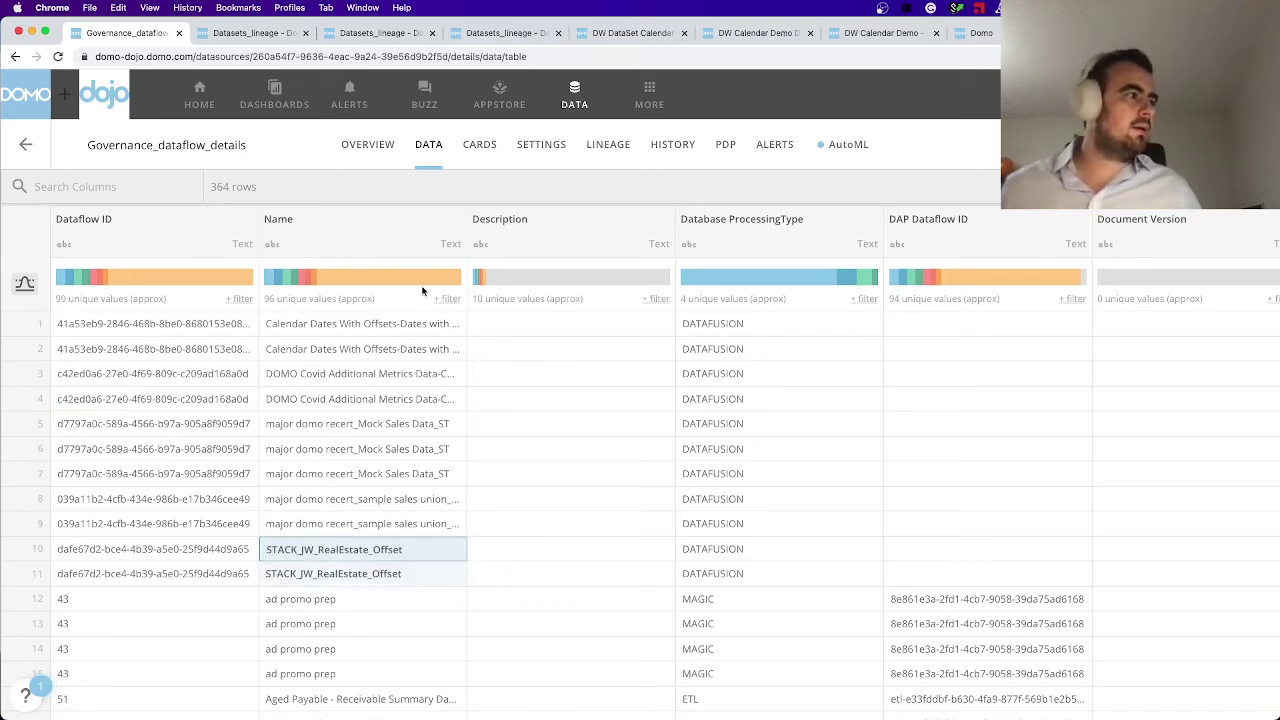
click(448, 298)
click(388, 366)
text(STACK_JW_RealEstate_Offset)
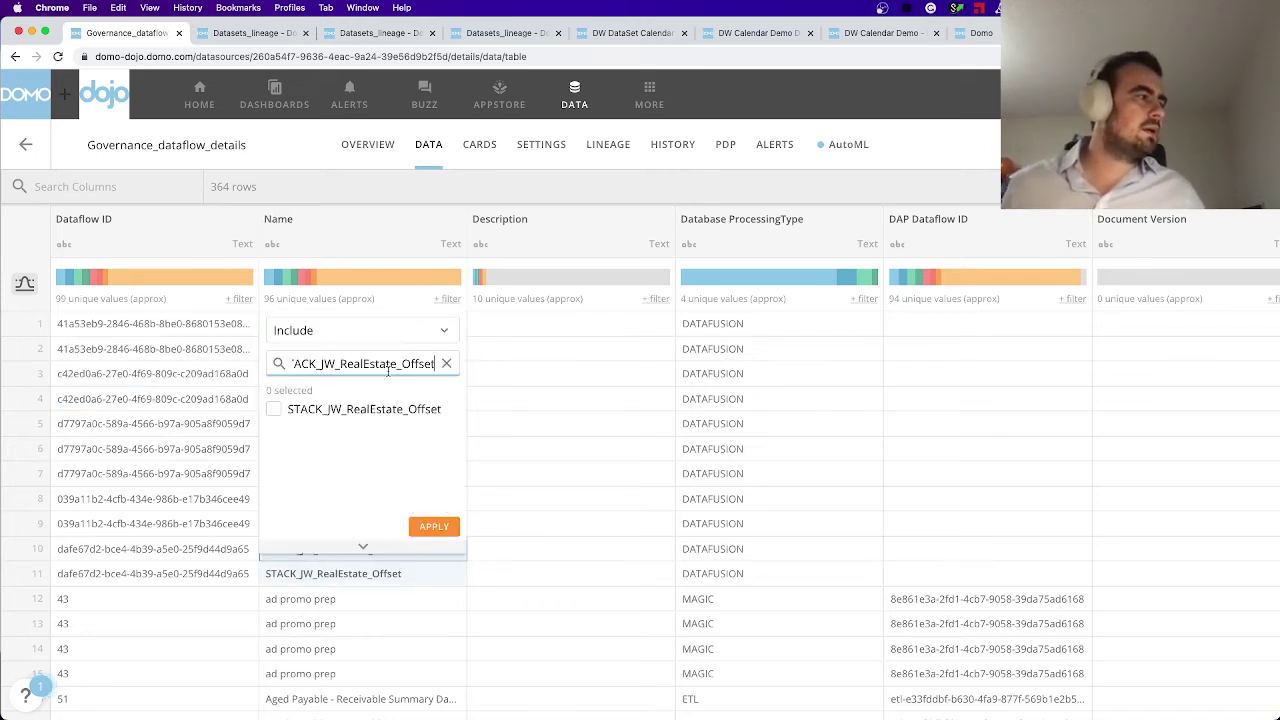
click(354, 409)
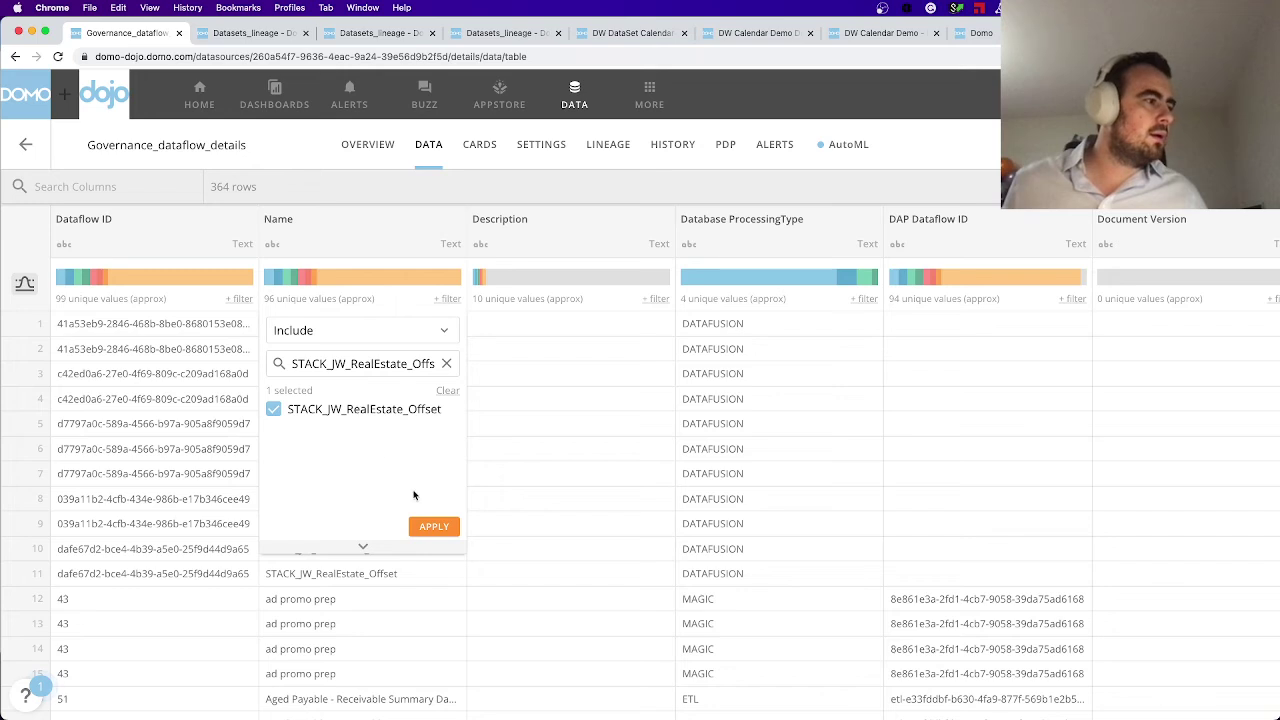
click(438, 535)
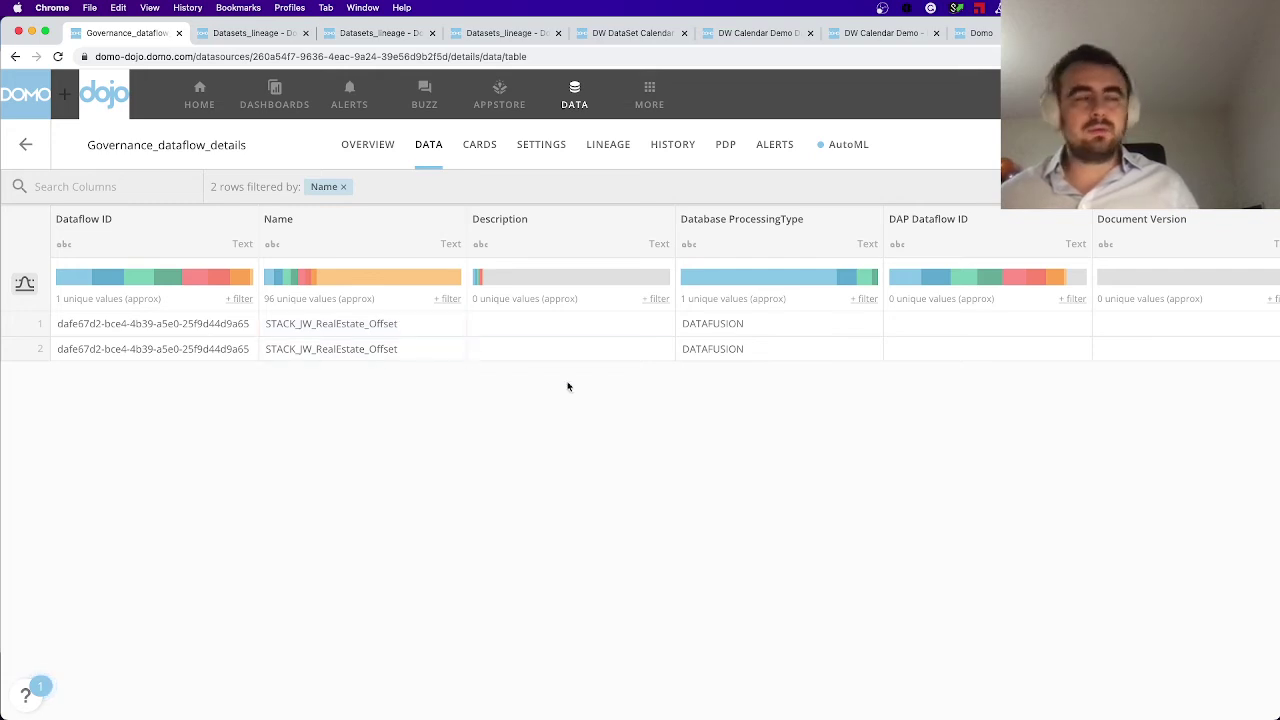
Check both rows' Input Dataset IDs and their empty Output Dataset ID values.
scroll(566, 386, right, 10)
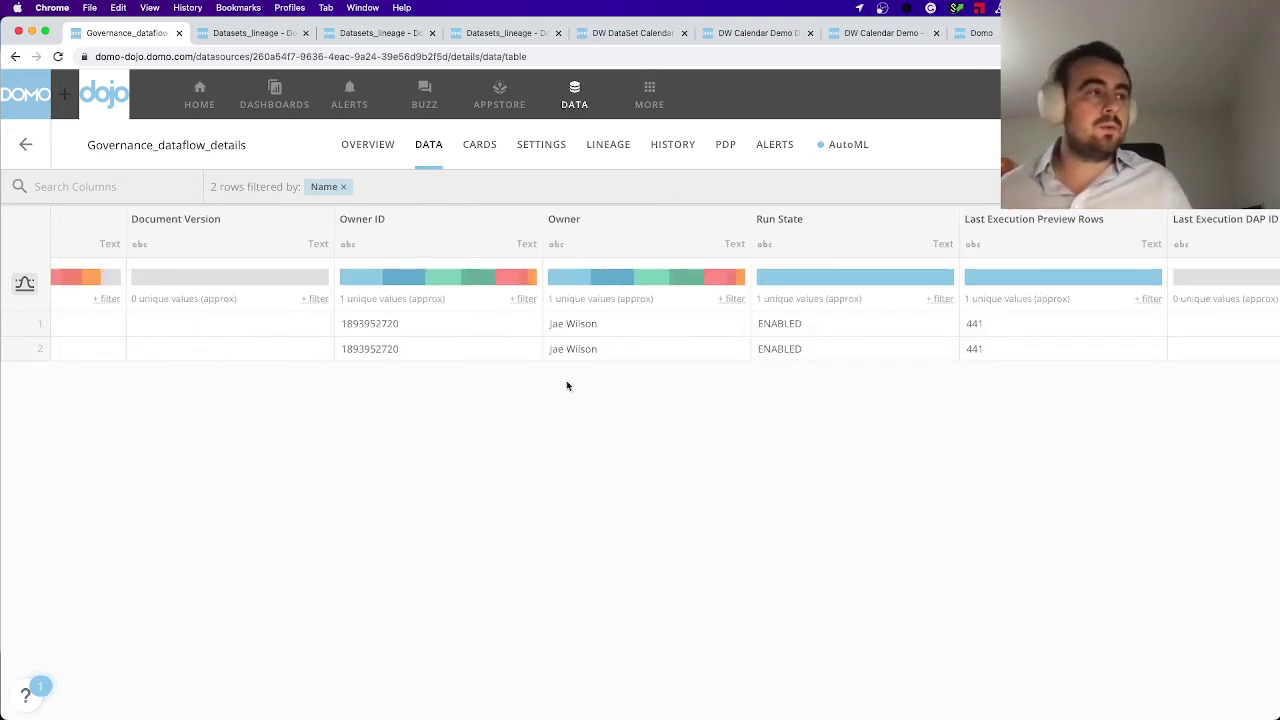
scroll(566, 385, right, 5)
scroll(574, 387, right, 8)
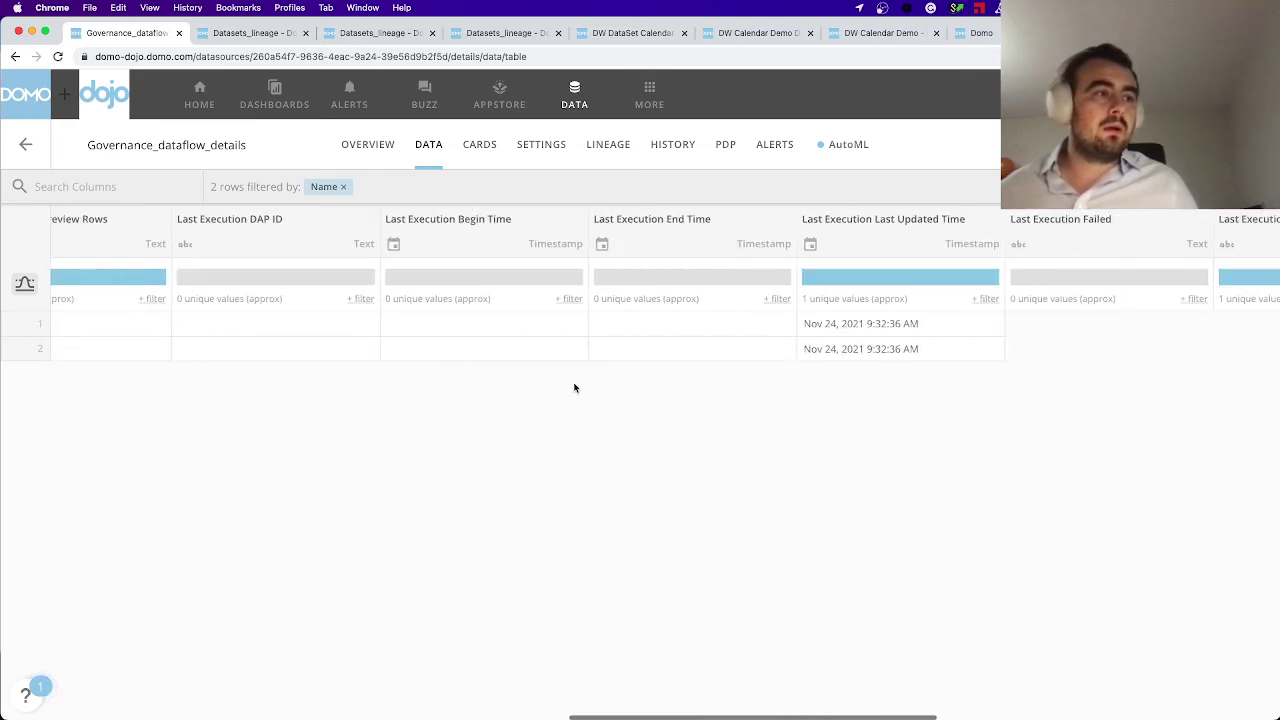
scroll(574, 388, right, 10)
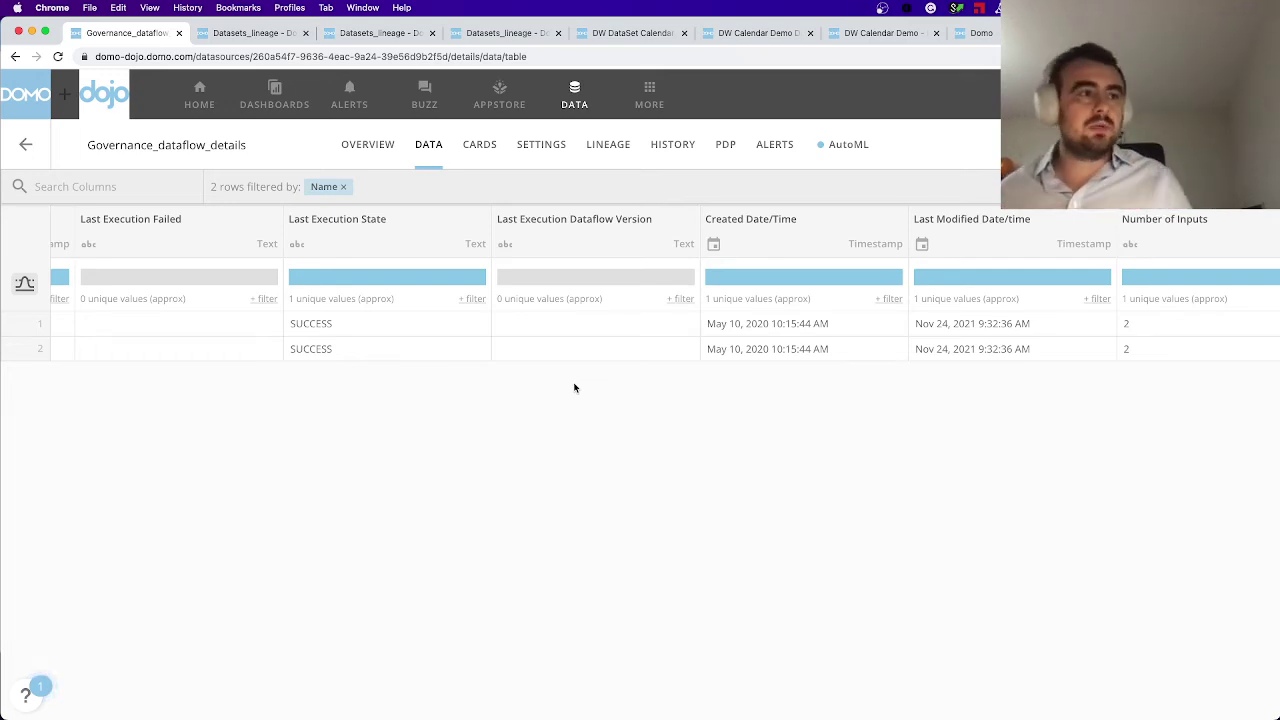
scroll(580, 387, right, 10)
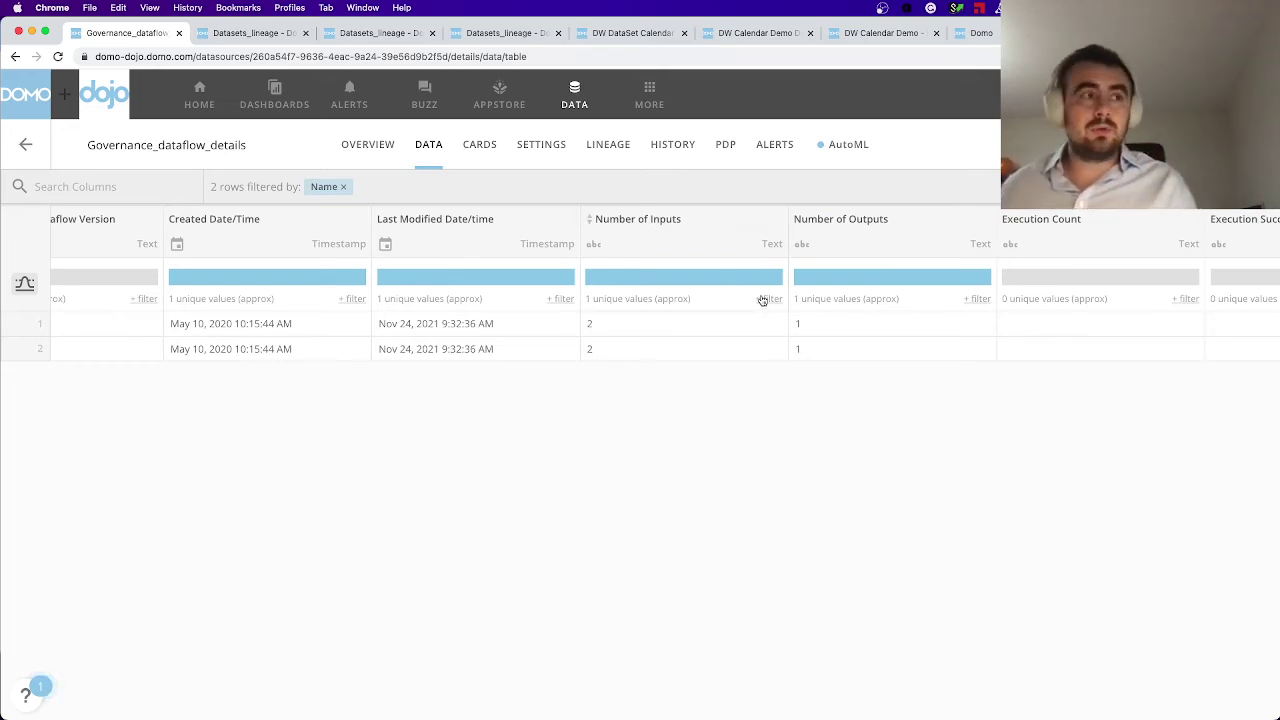
scroll(762, 300, right, 12)
scroll(765, 299, right, 10)
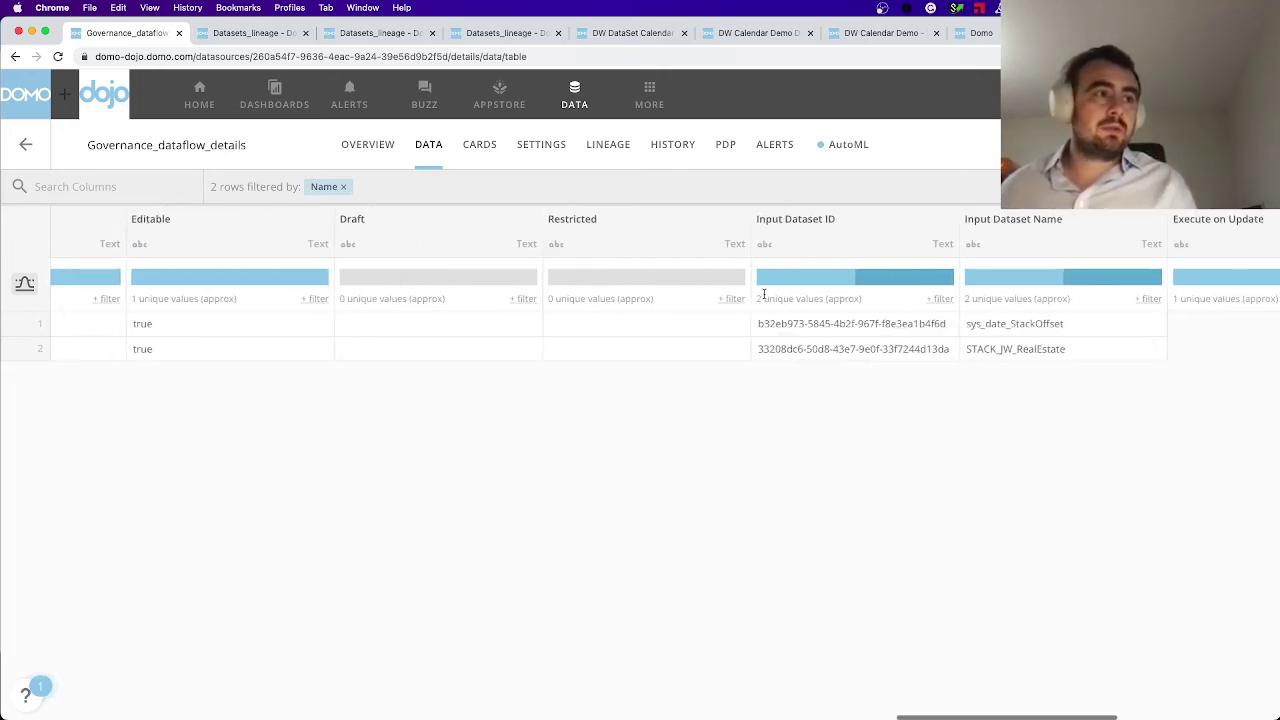
scroll(765, 294, right, 9)
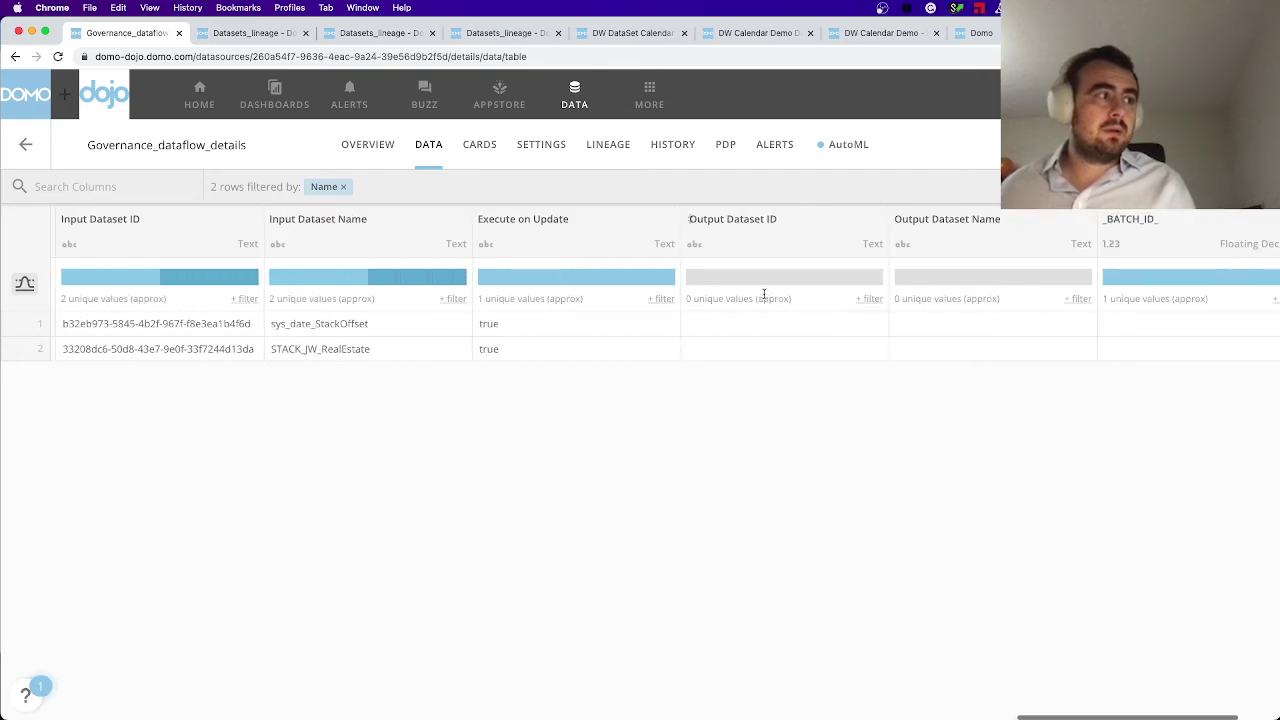
scroll(766, 291, left, 4)
drag(366, 326, 368, 349)
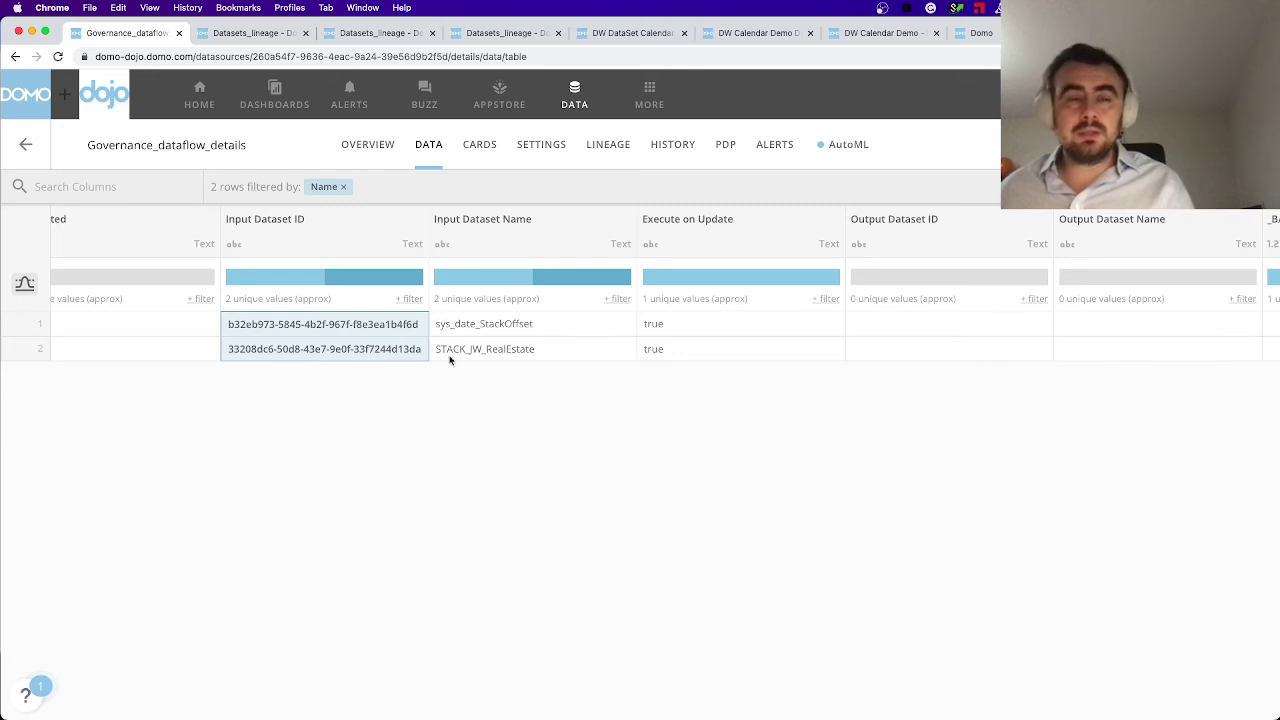
click(913, 333)
drag(912, 346, 912, 351)
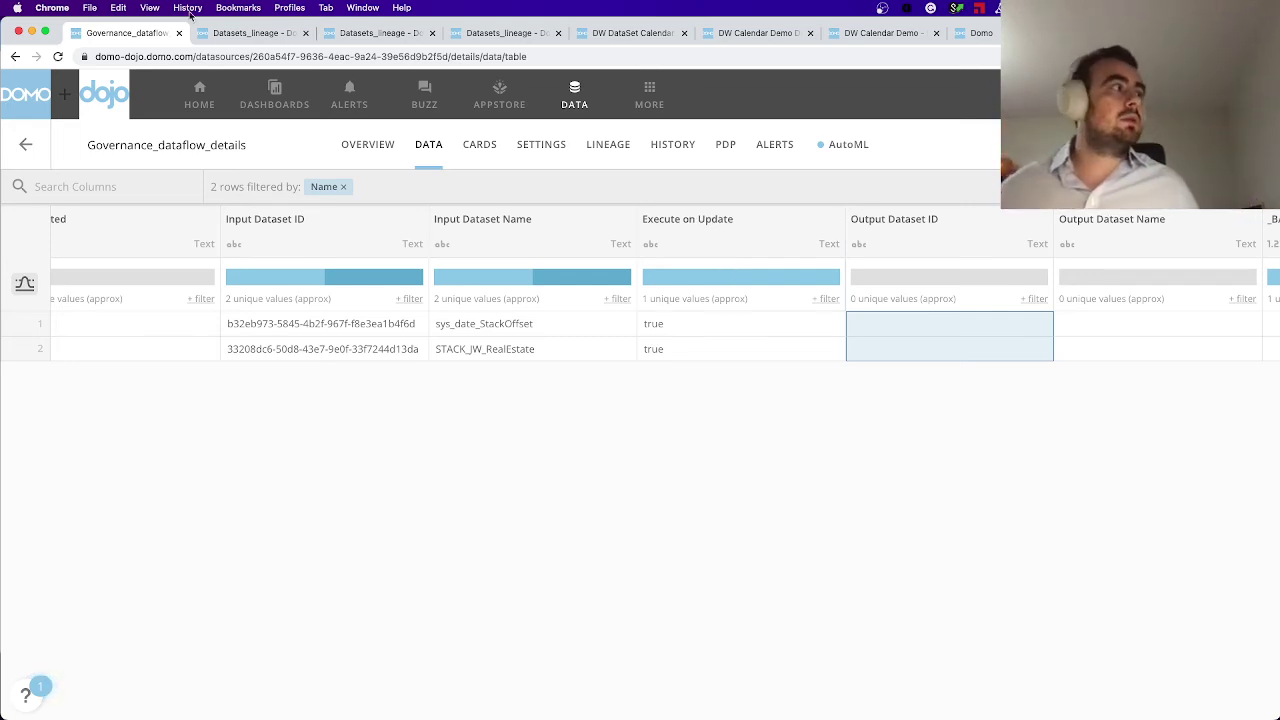
Look at the Datasets_lineage output table, then move around its dataflow graph.
click(271, 35)
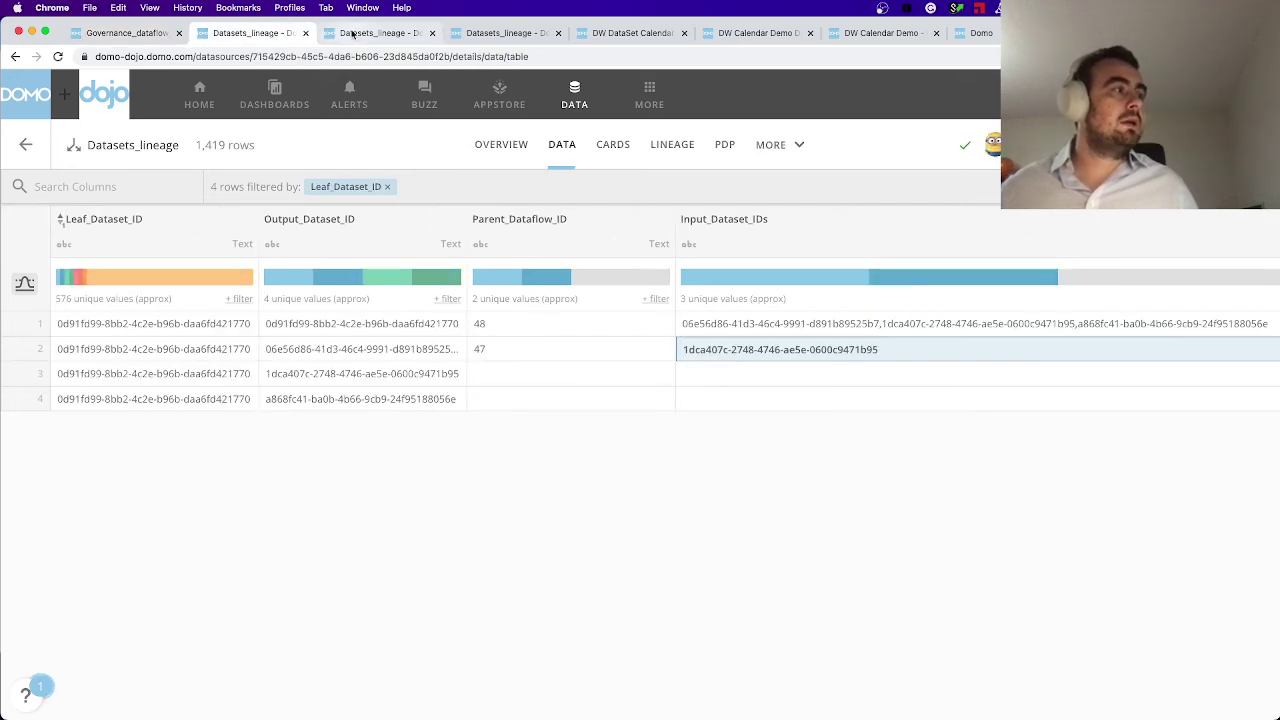
click(378, 33)
scroll(823, 520, down, 3)
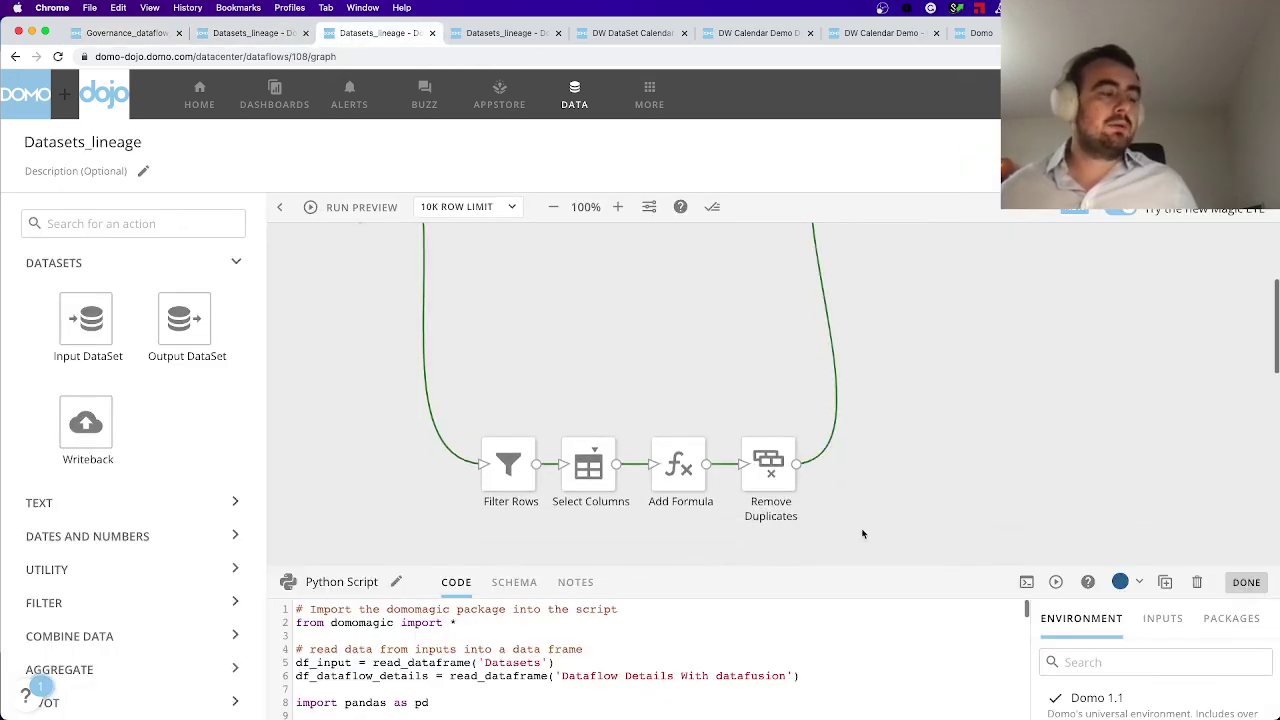
drag(863, 530, 458, 410)
scroll(494, 381, down, 5)
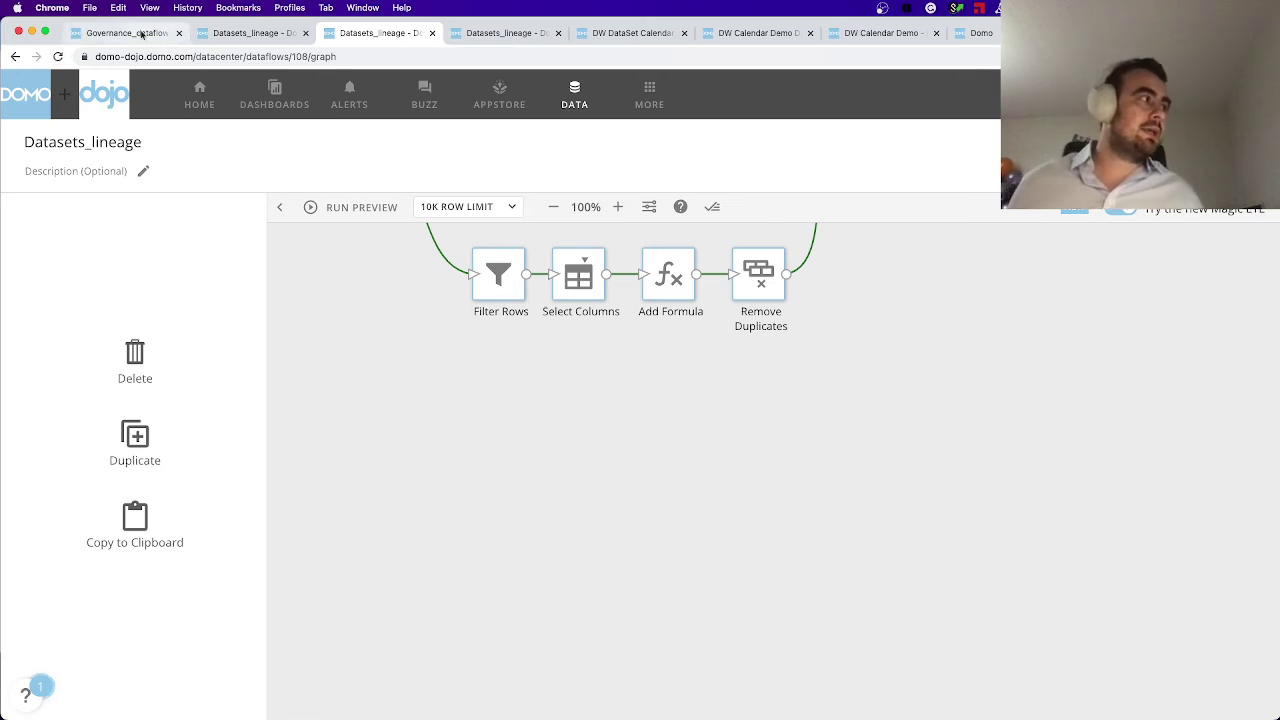
Revisit the Governance_dataflow_details table and scroll back to its leftmost columns.
click(138, 35)
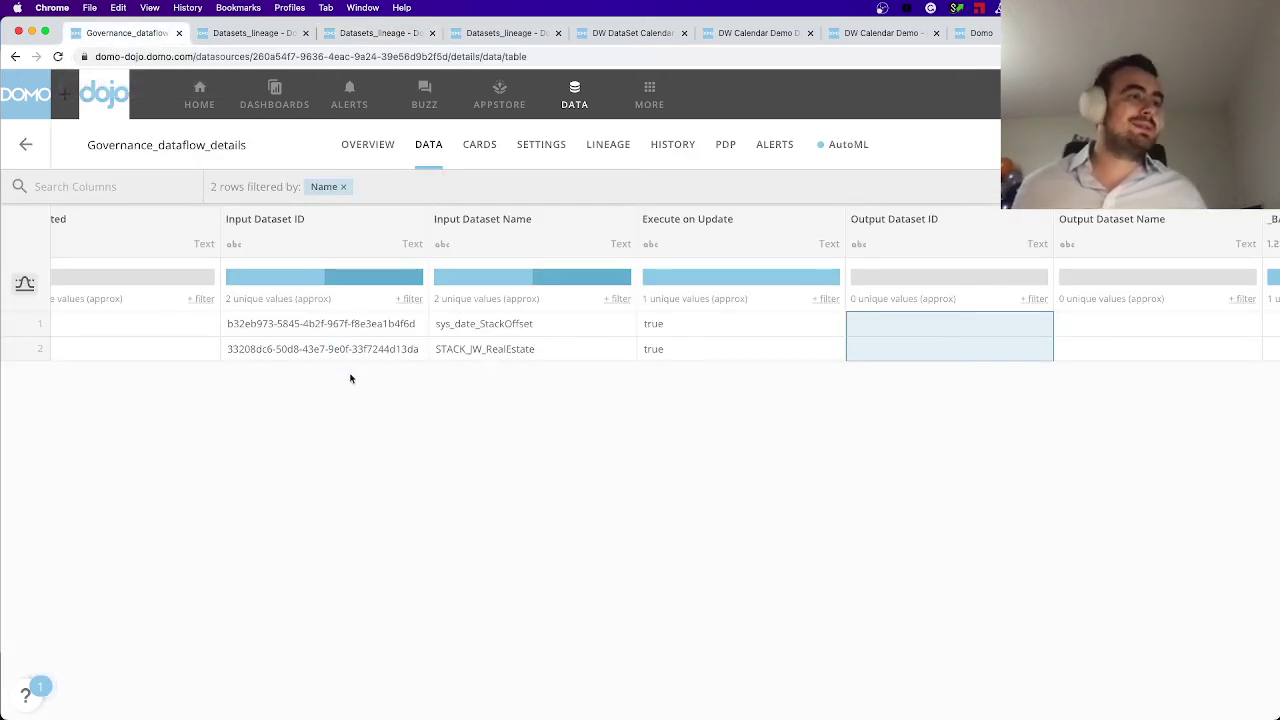
scroll(350, 378, left, 2)
scroll(350, 378, left, 10)
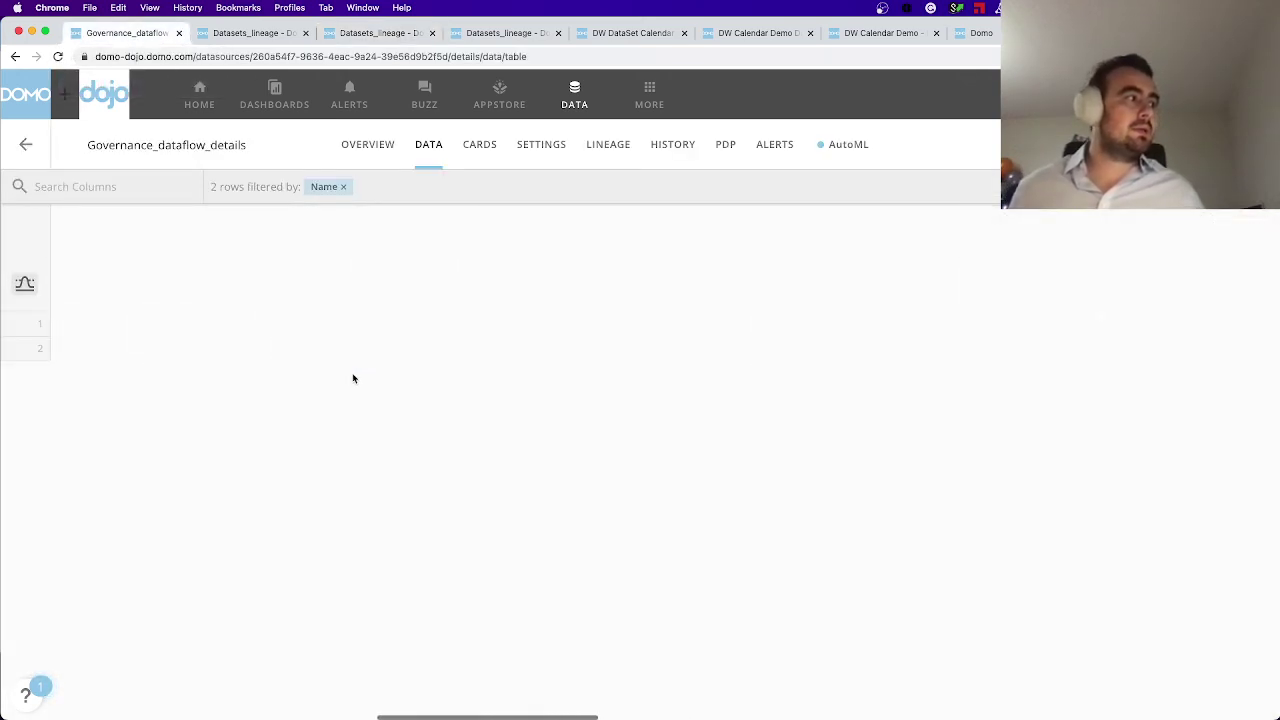
scroll(352, 377, left, 8)
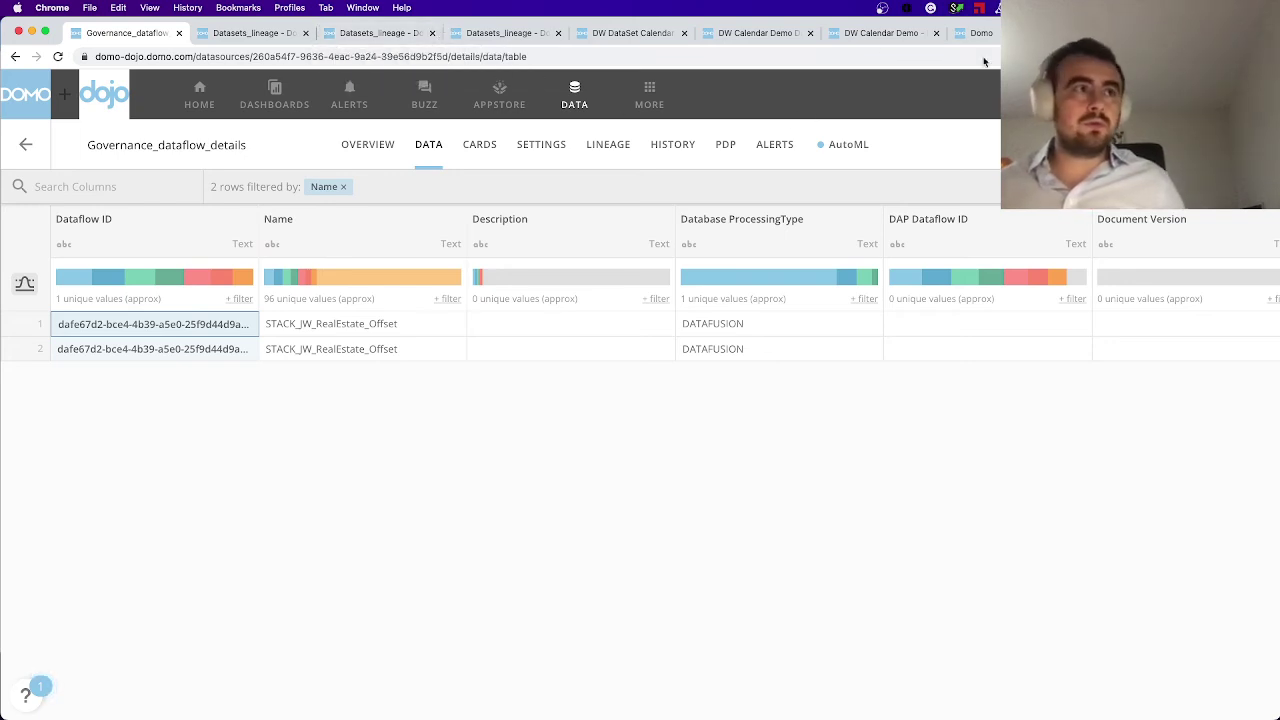
Back in the Datasets_lineage dataflow, open the Filter Rows step keeping ProcessingType 'DATAFUSION'.
click(252, 40)
click(355, 38)
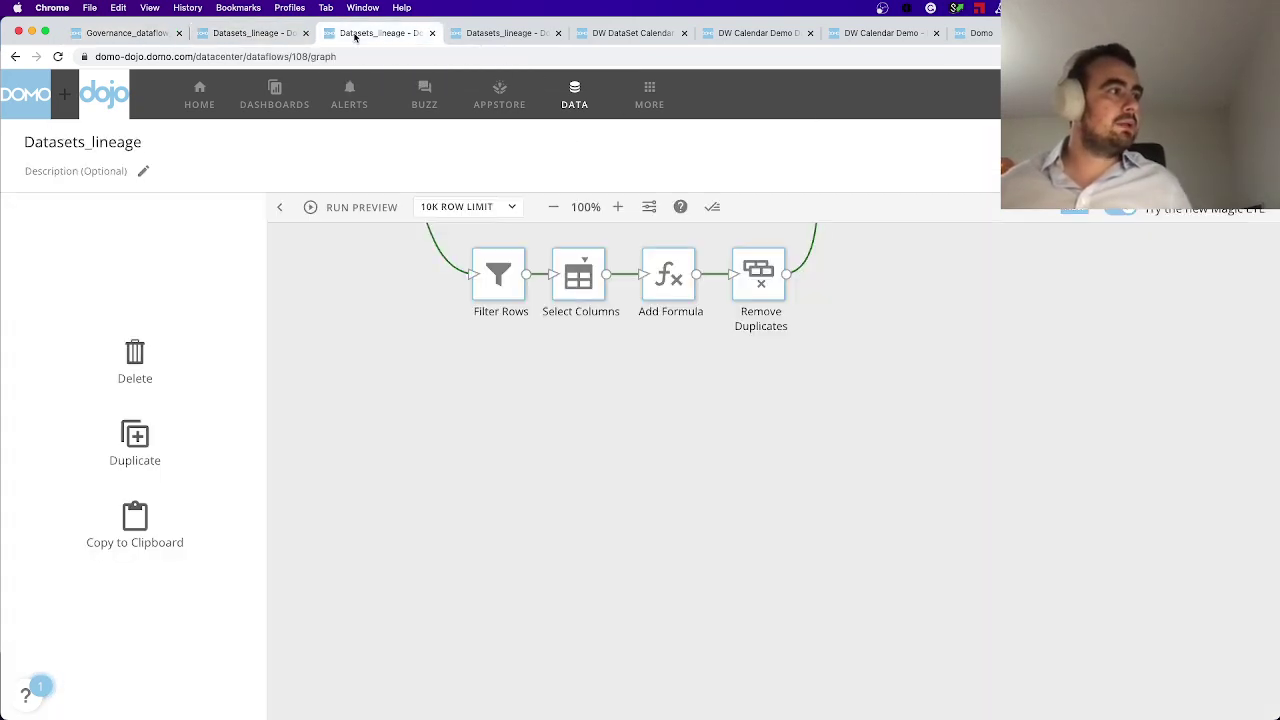
click(505, 292)
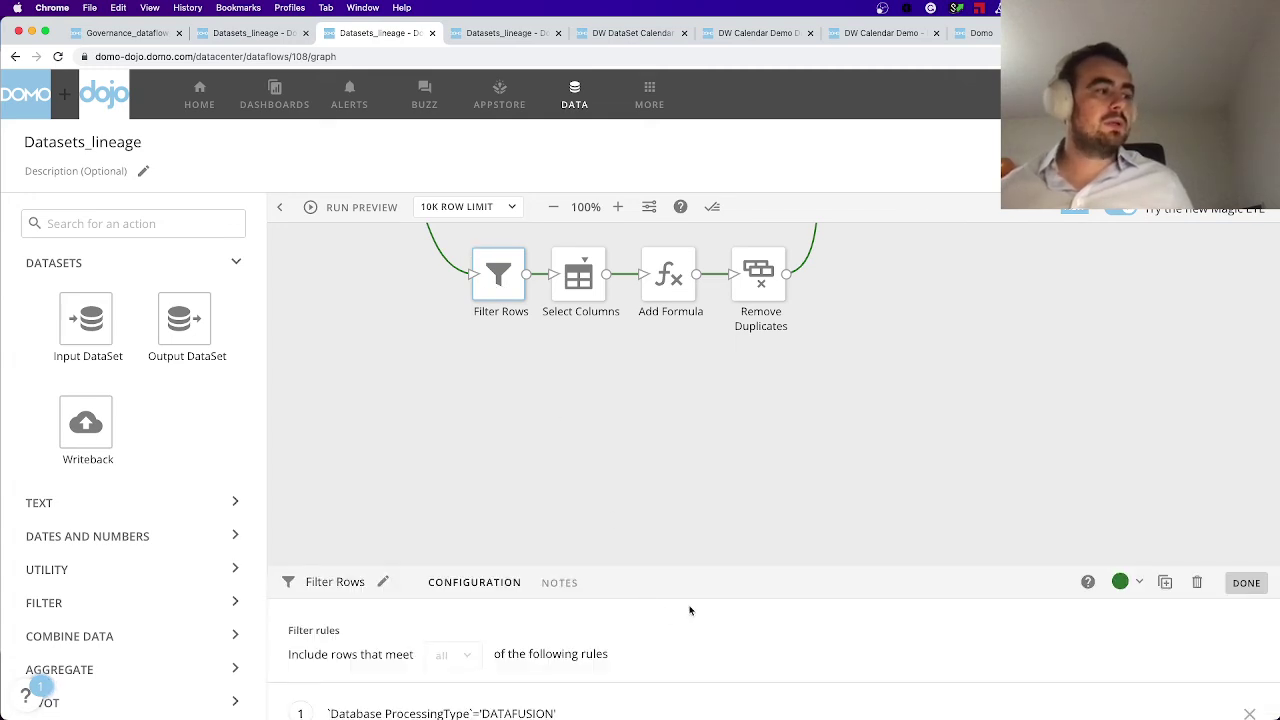
Enlarge the settings panel to show Select Columns keeping Dataflow ID, Input and Output Dataset ID.
drag(710, 567, 709, 417)
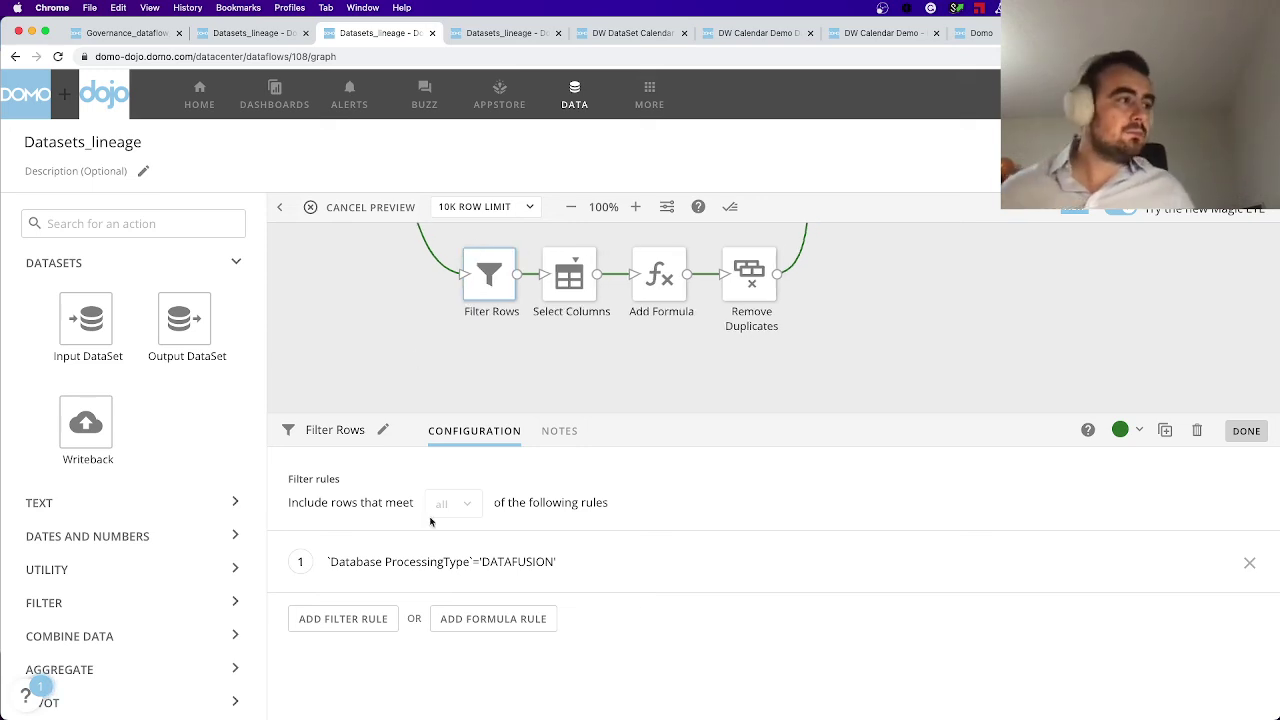
scroll(502, 336, up, 5)
scroll(505, 342, down, 4)
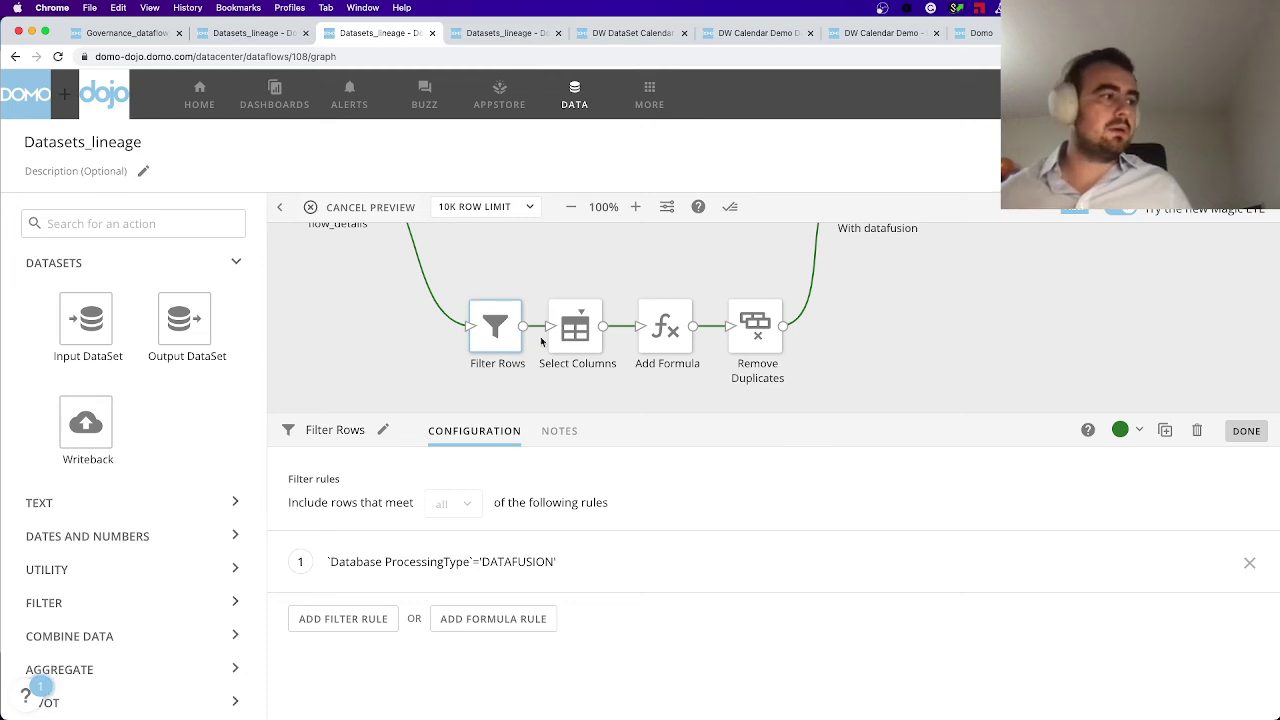
Preview the data coming out of the Select Columns step.
click(570, 344)
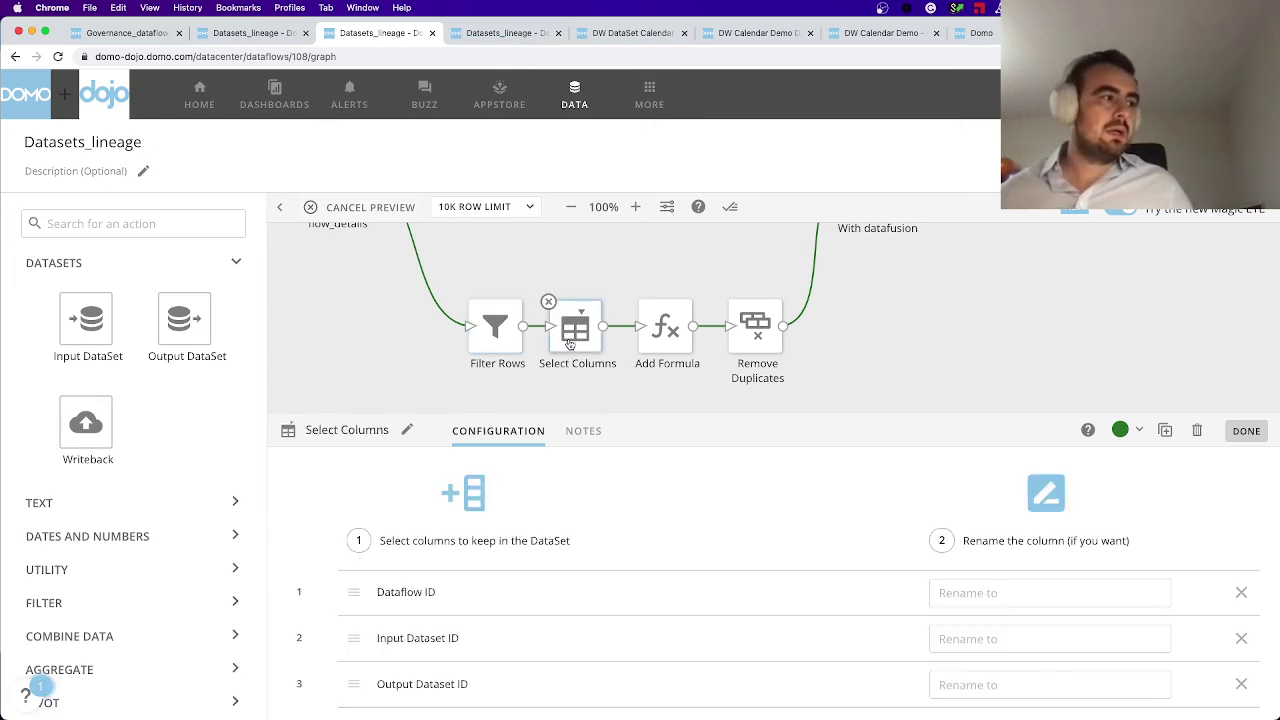
scroll(740, 590, down, 1)
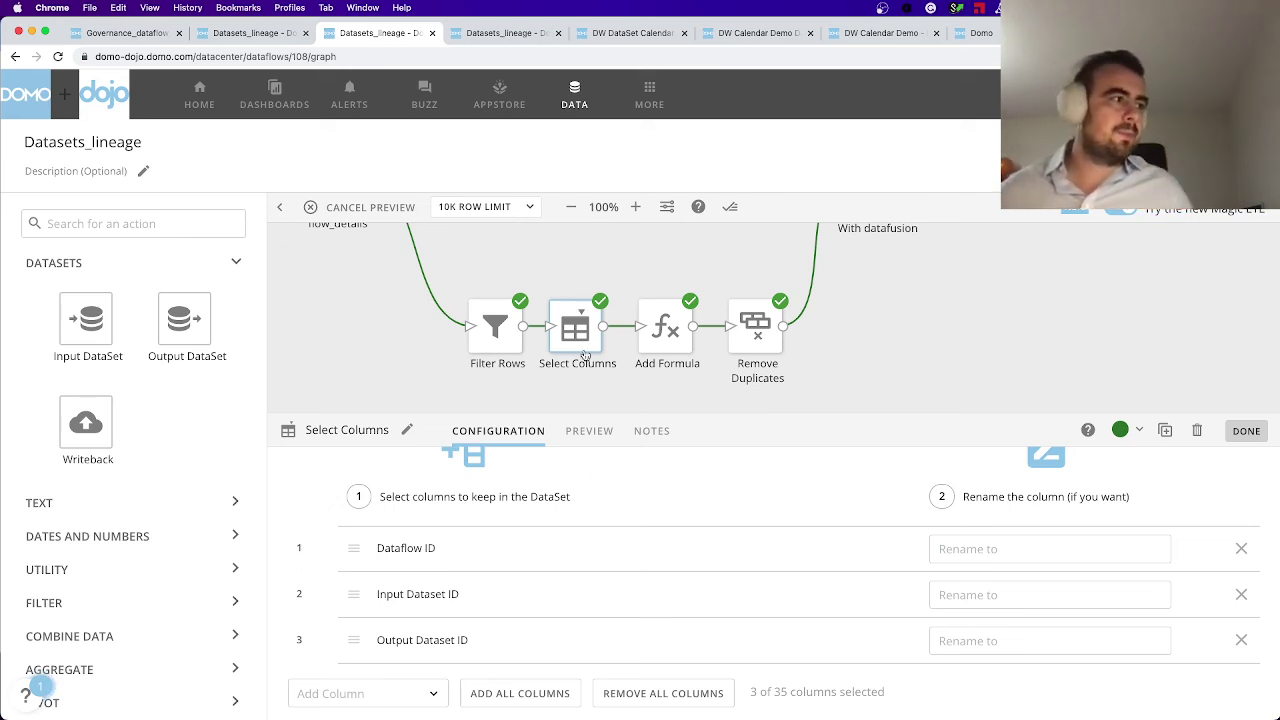
click(604, 430)
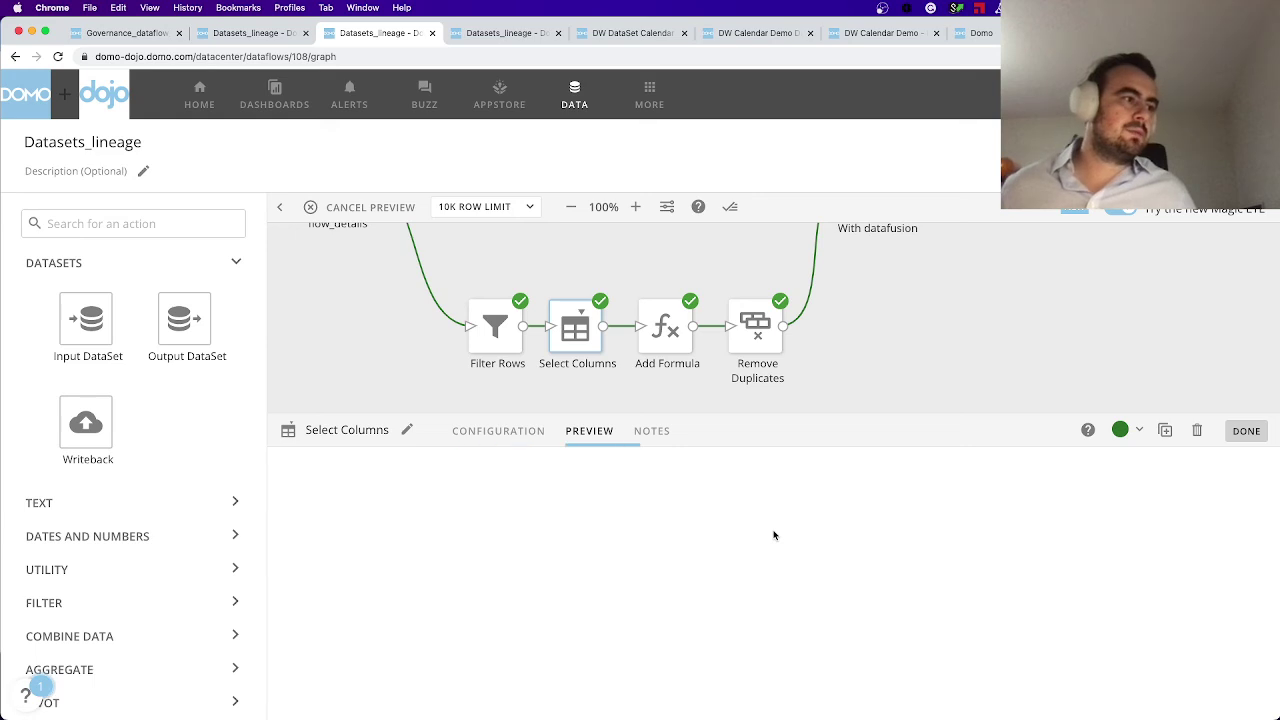
scroll(820, 621, down, 1)
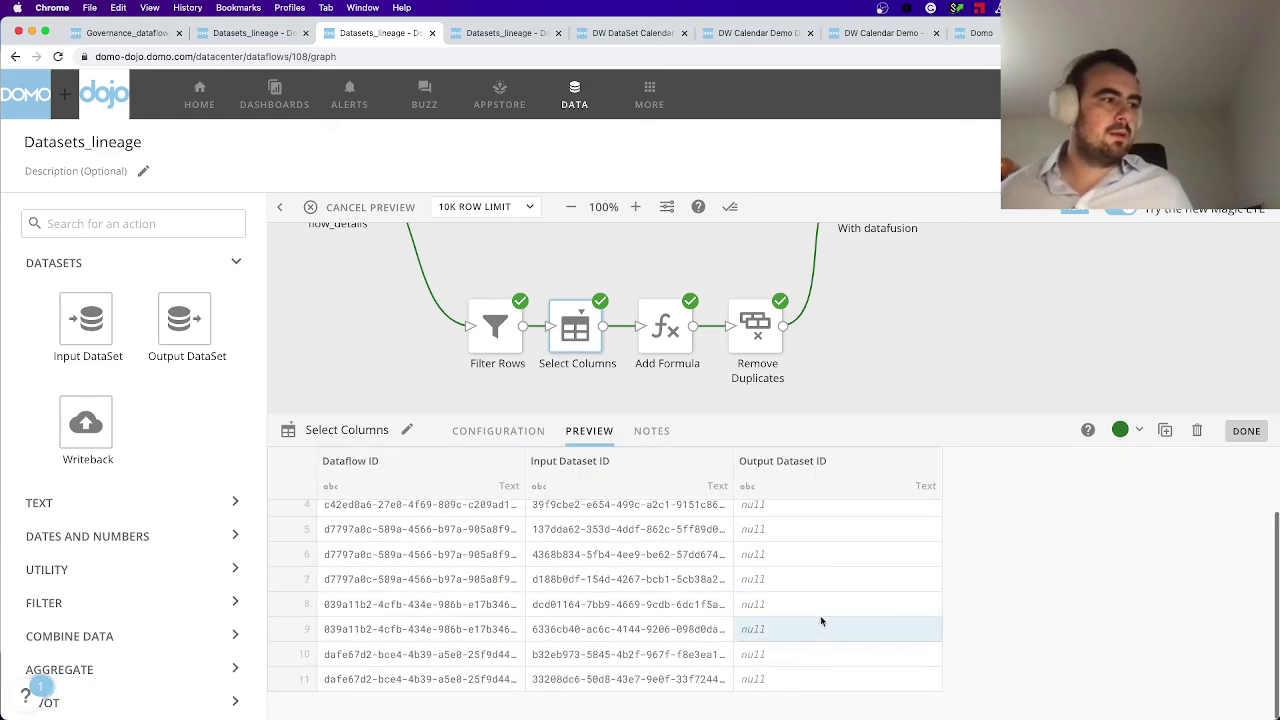
scroll(820, 621, up, 1)
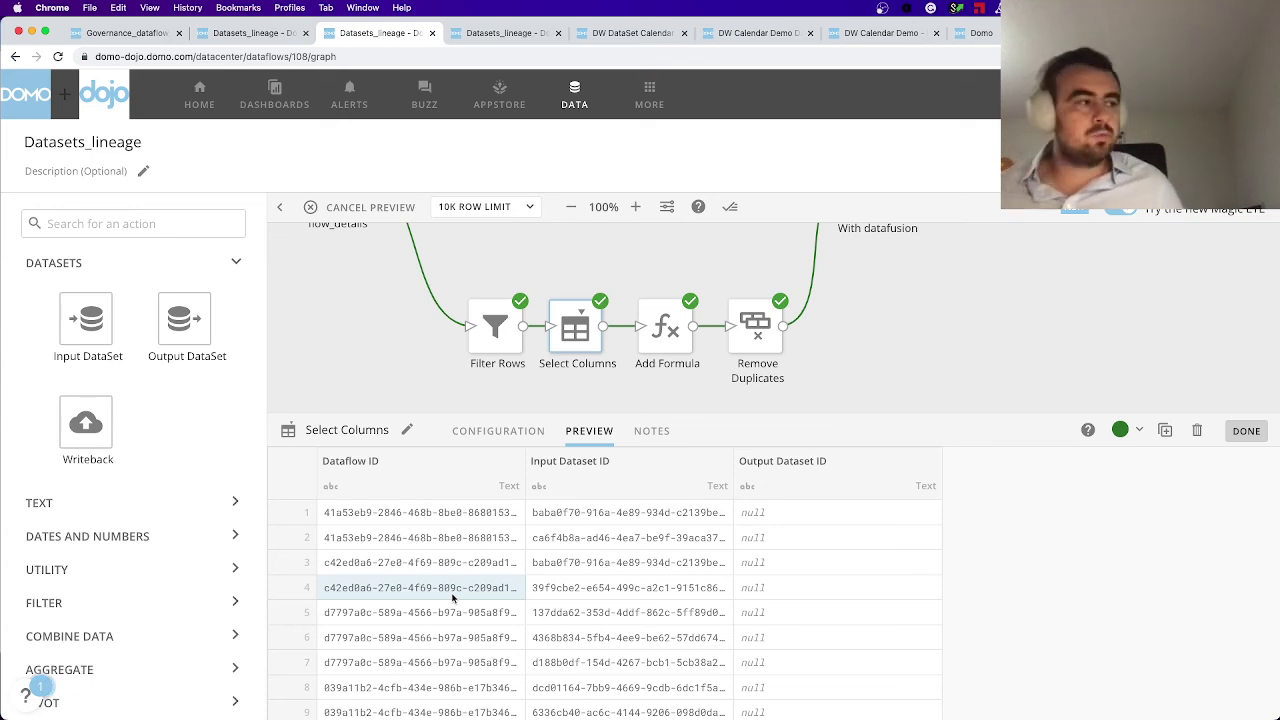
Highlight the Input Dataset IDs and null Output Dataset IDs, then open Add Formula.
drag(628, 512, 638, 625)
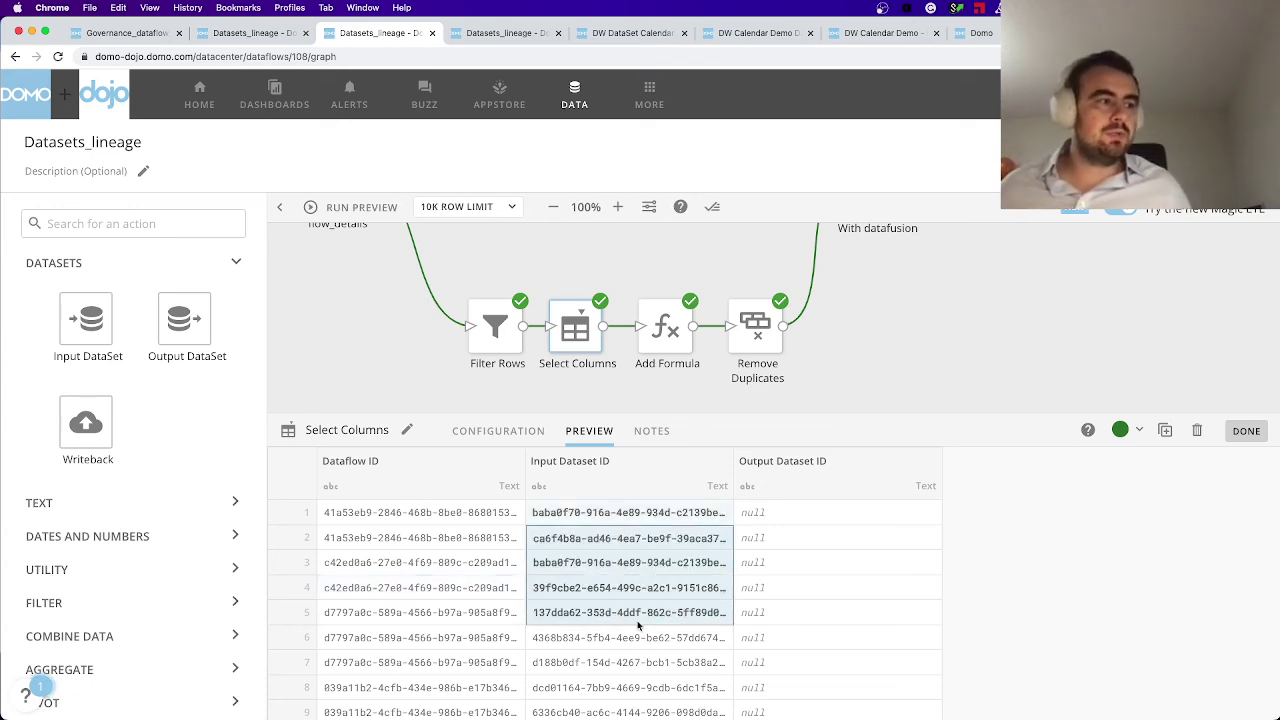
click(789, 458)
click(663, 343)
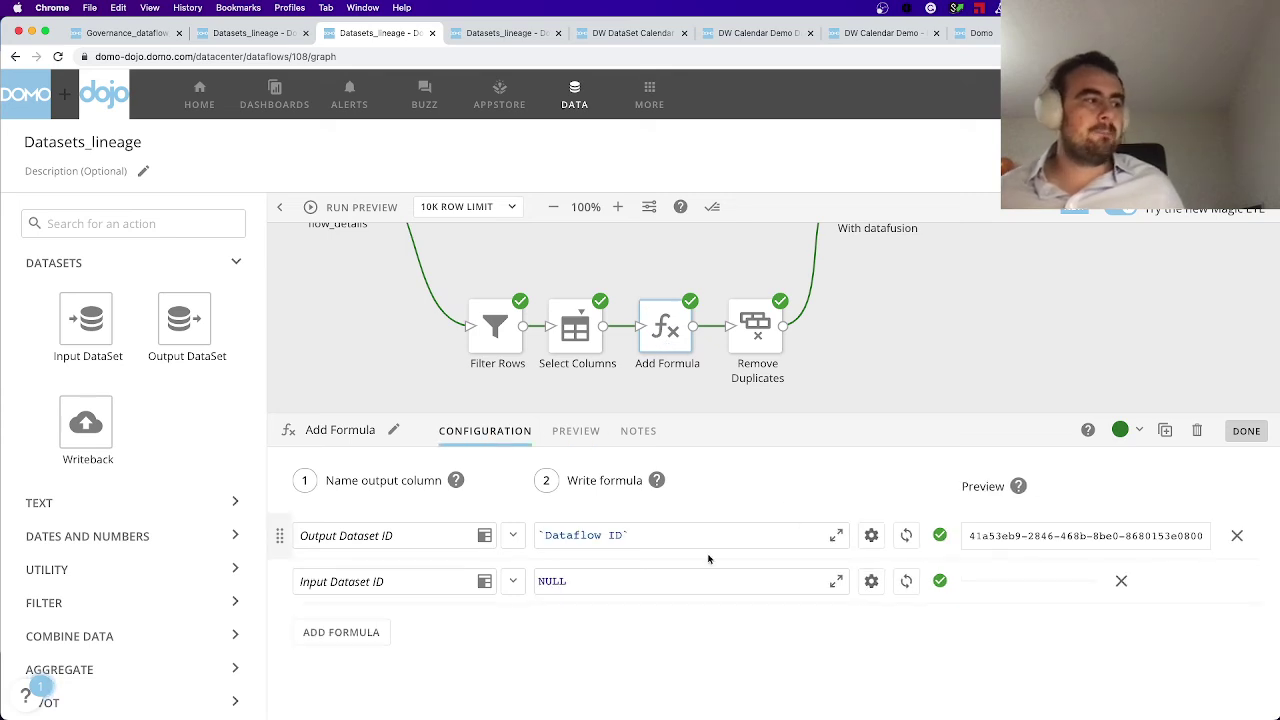
Check the NULL Input Dataset ID formula and Add Formula preview, then open Remove Duplicates.
click(572, 583)
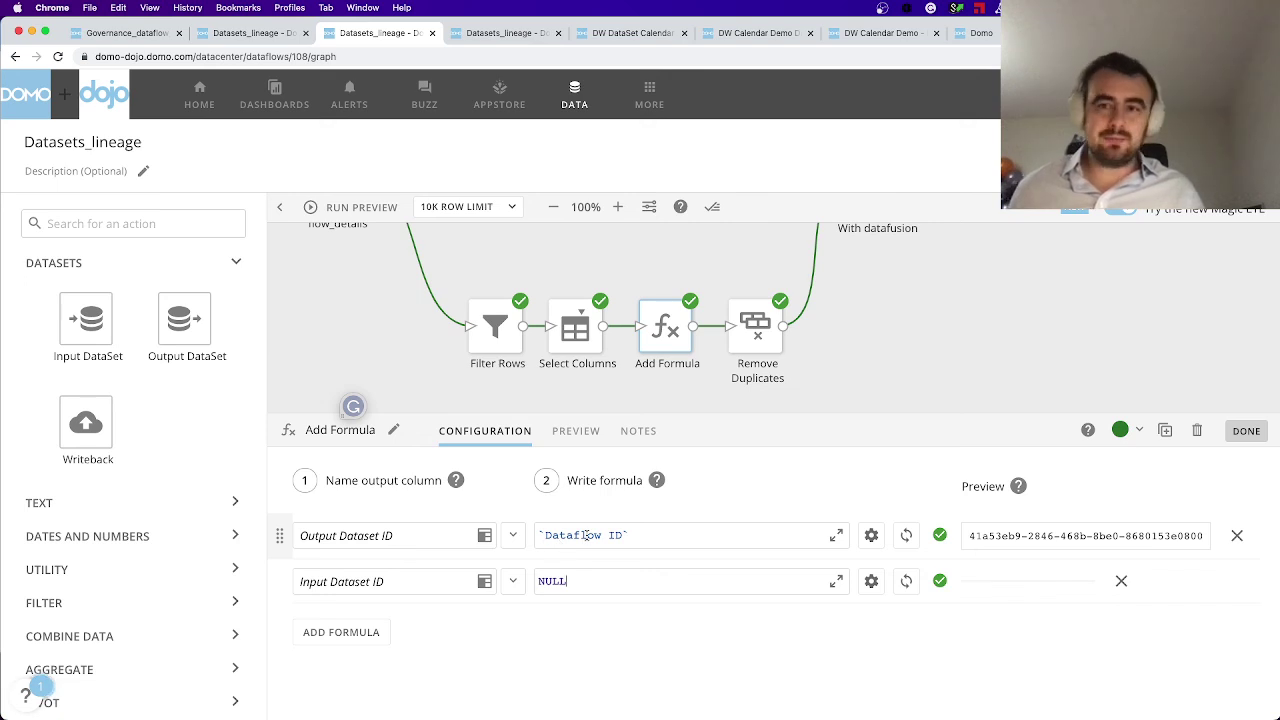
click(576, 431)
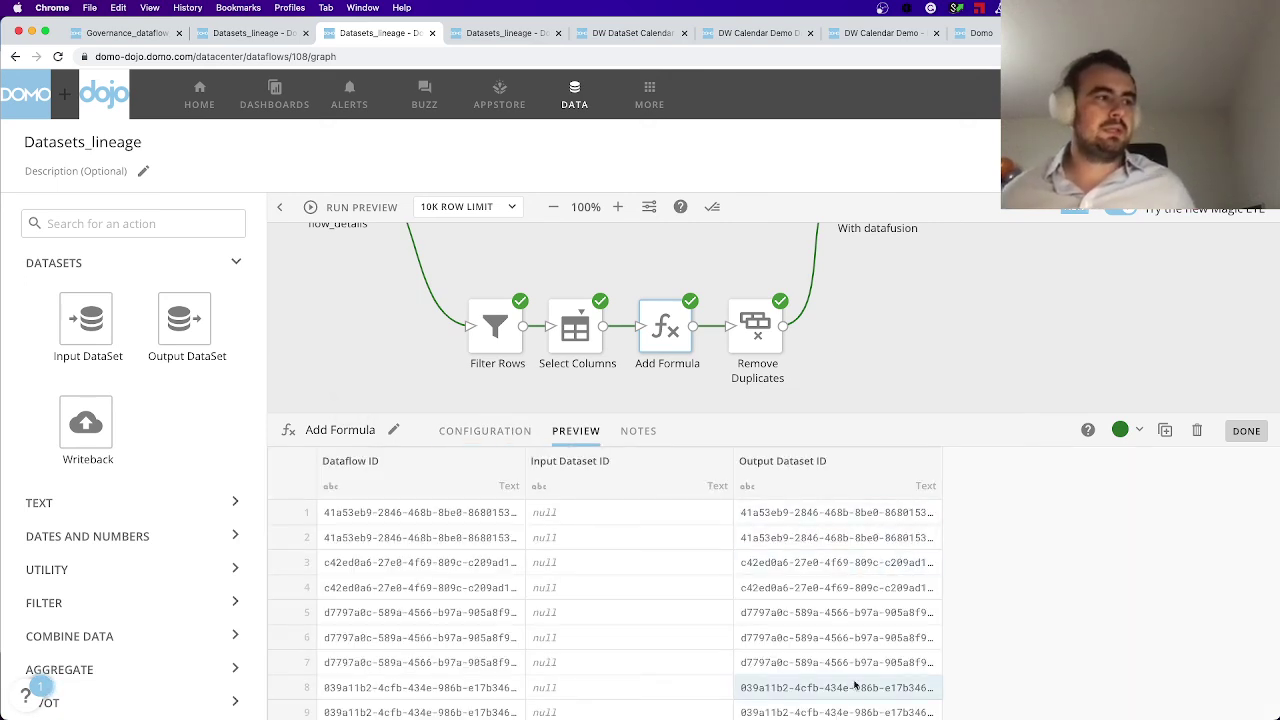
click(745, 352)
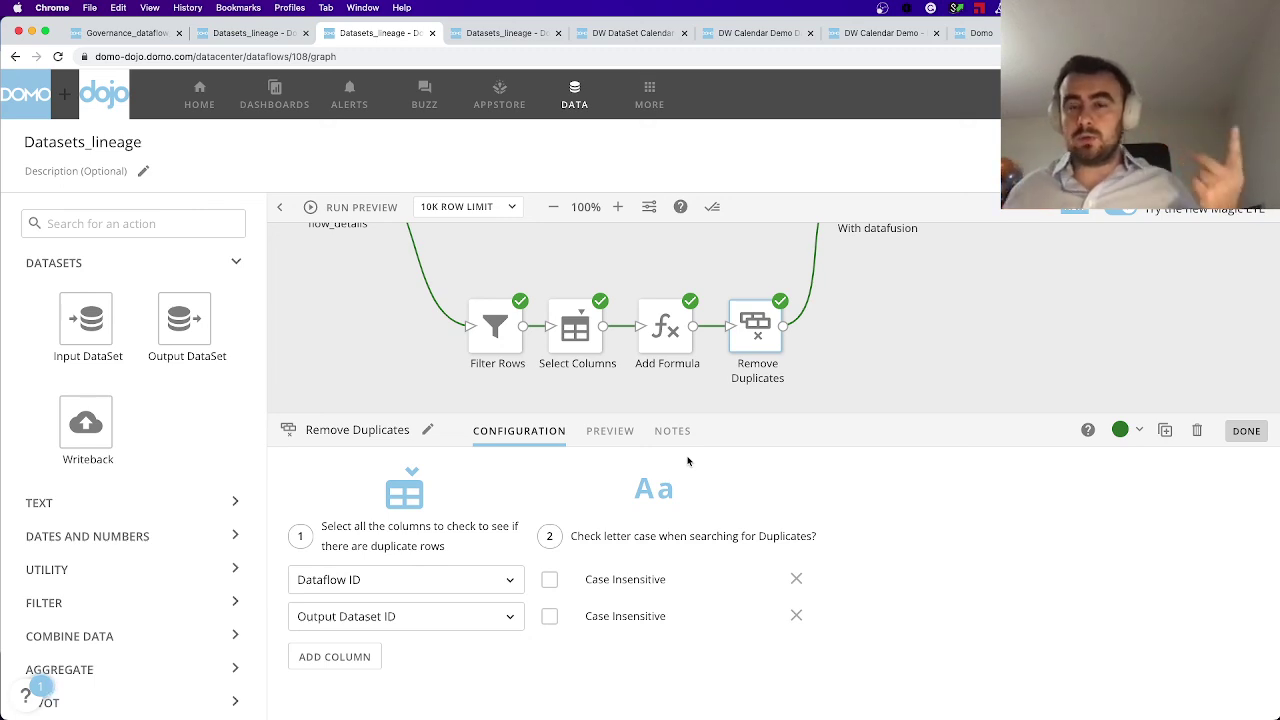
Preview the Remove Duplicates output and highlight its five Output Dataset ID values.
click(610, 431)
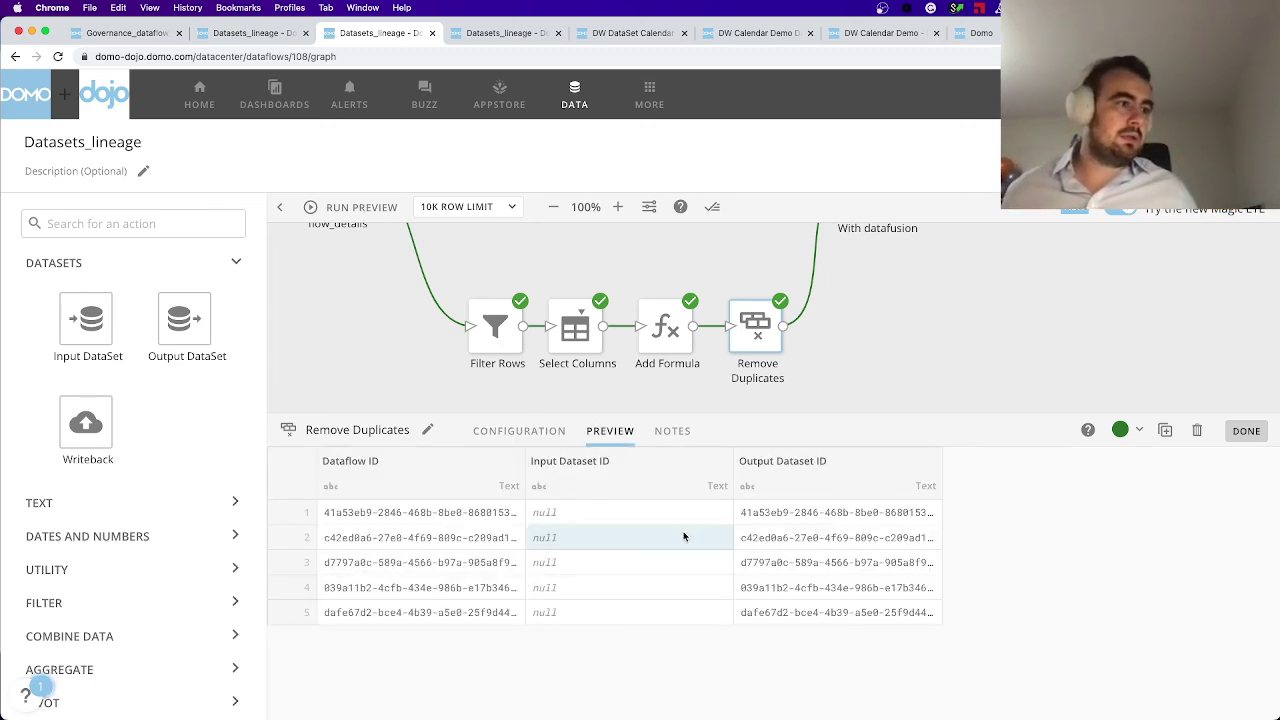
drag(827, 522, 843, 604)
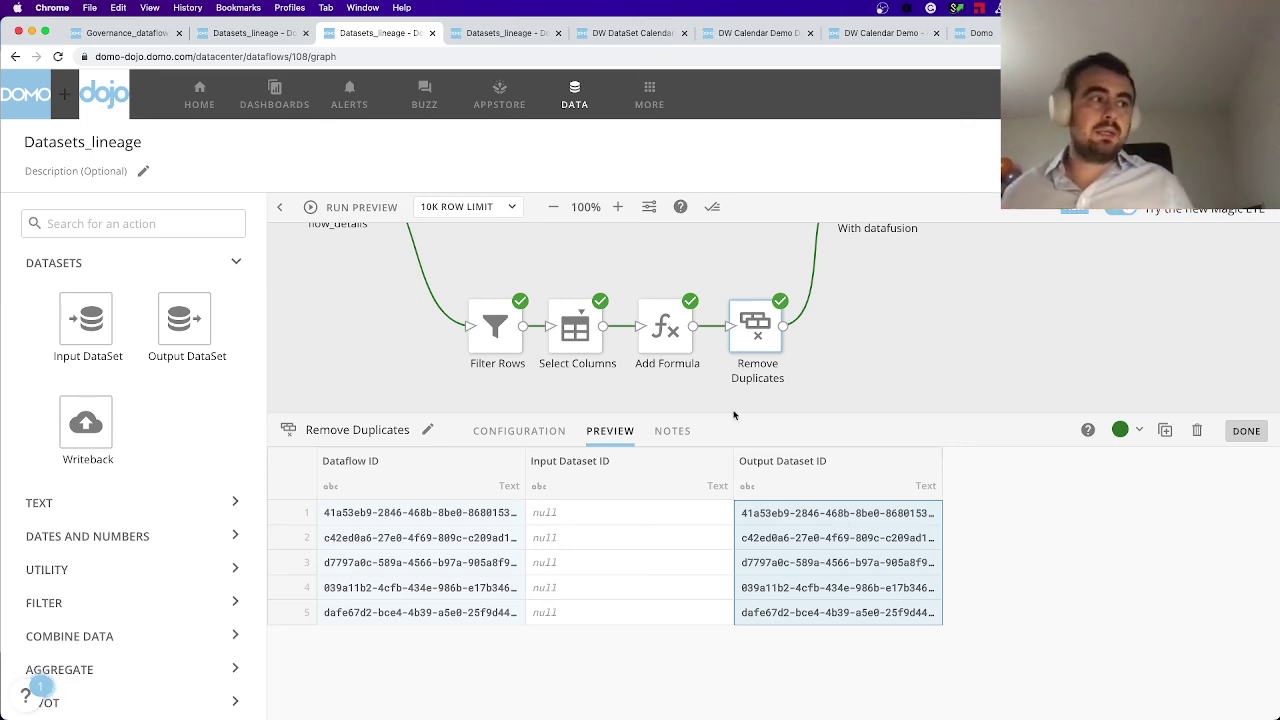
scroll(857, 366, right, 3)
scroll(857, 368, up, 2)
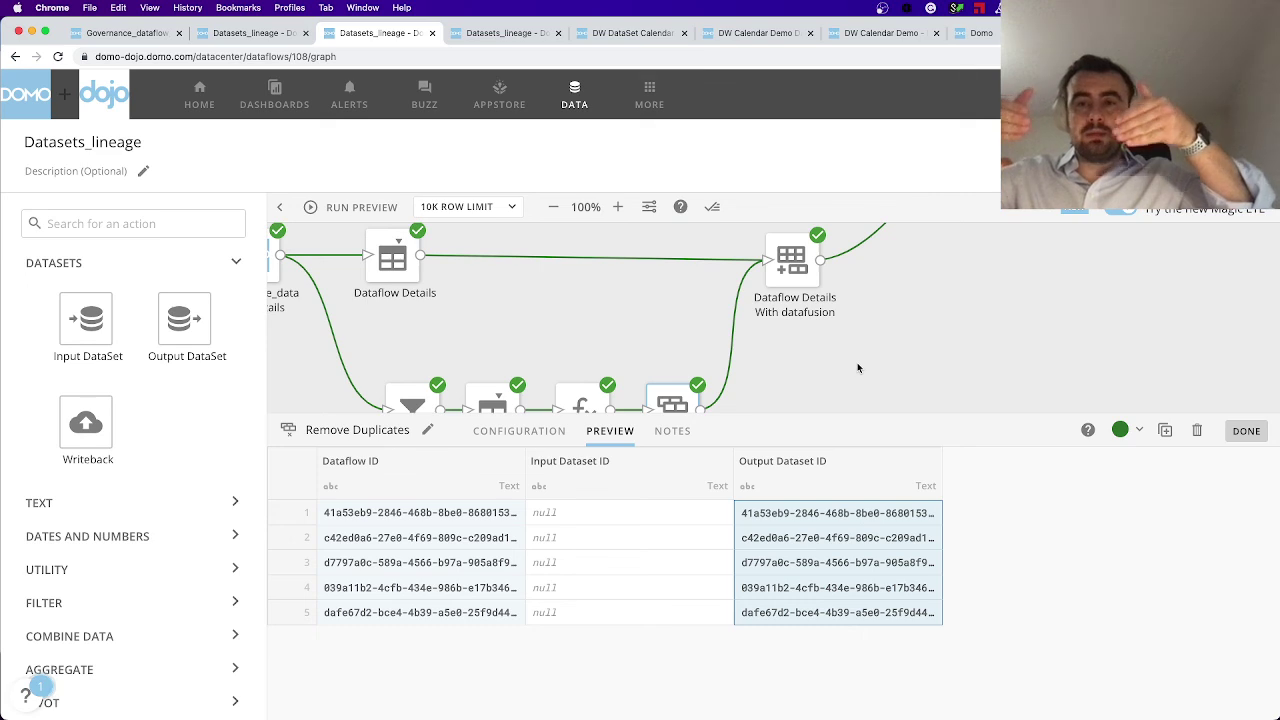
Open the Dataflow Details With datafusion Append Rows step and review its settings.
click(803, 283)
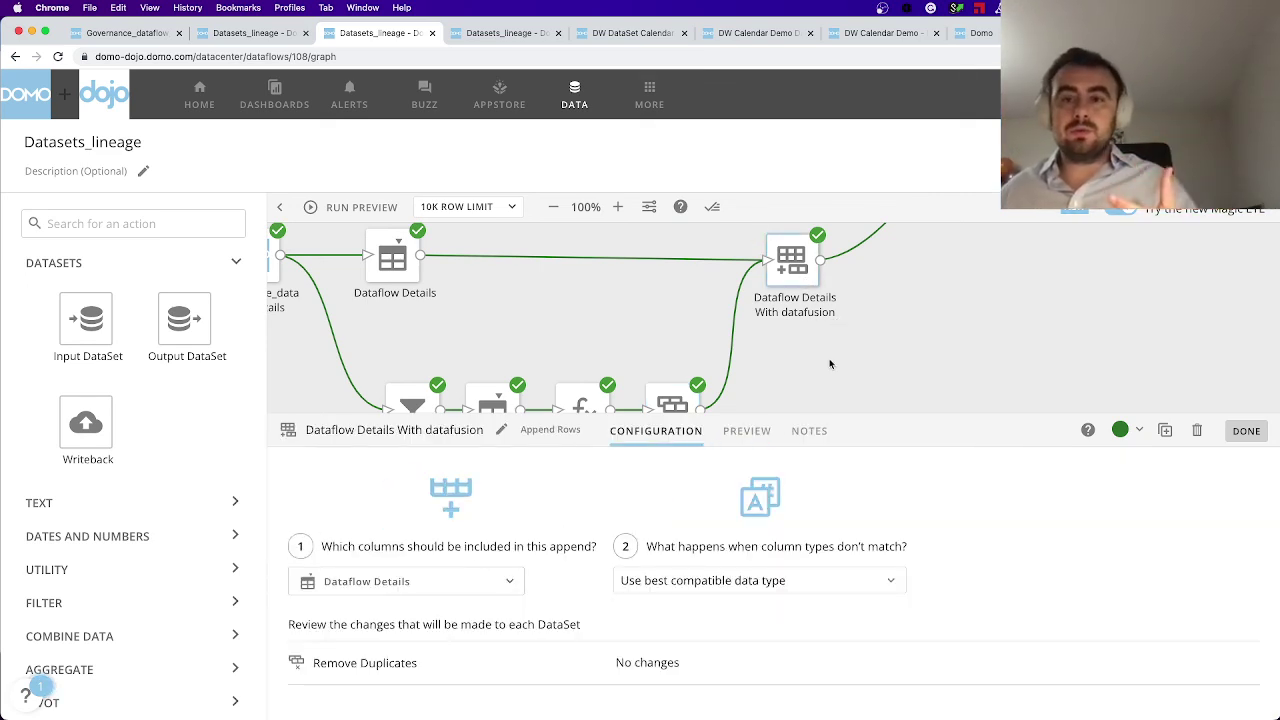
scroll(829, 364, left, 3)
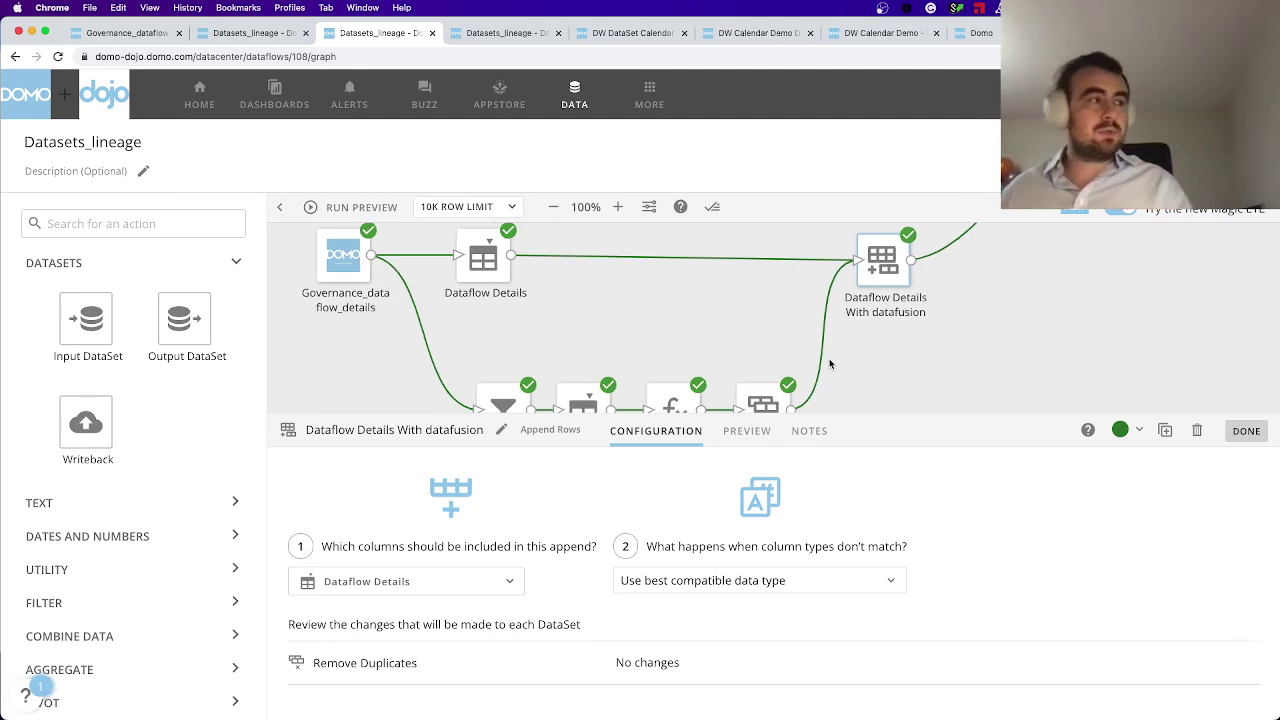
scroll(829, 364, right, 1)
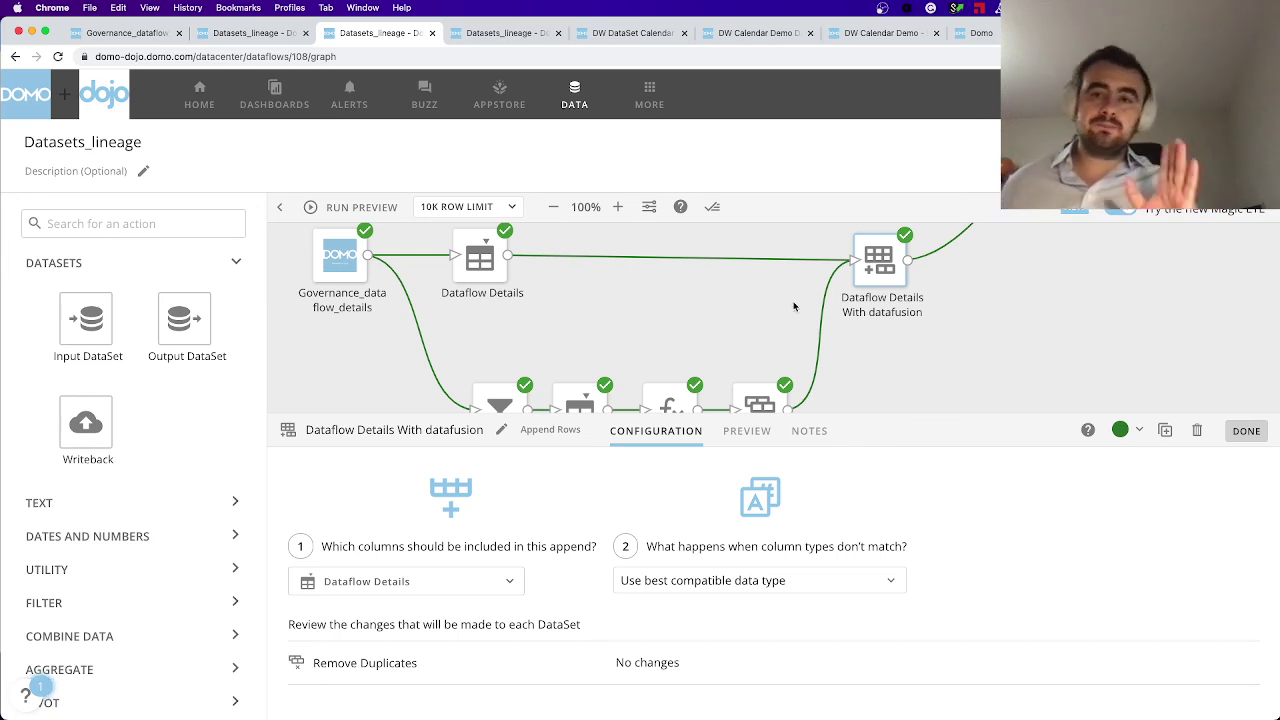
scroll(791, 304, right, 10)
scroll(791, 304, up, 3)
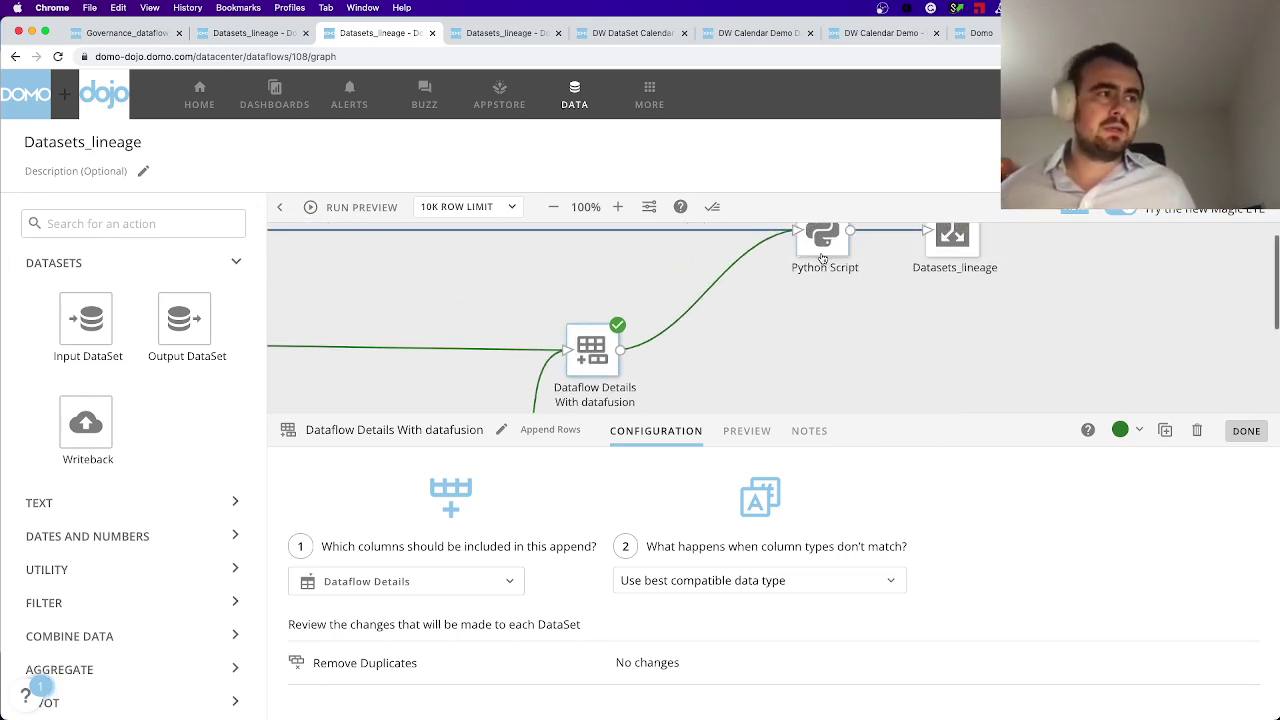
Show the Python Script code and highlight the Dataflow Details With datafusion input on line 6.
click(822, 245)
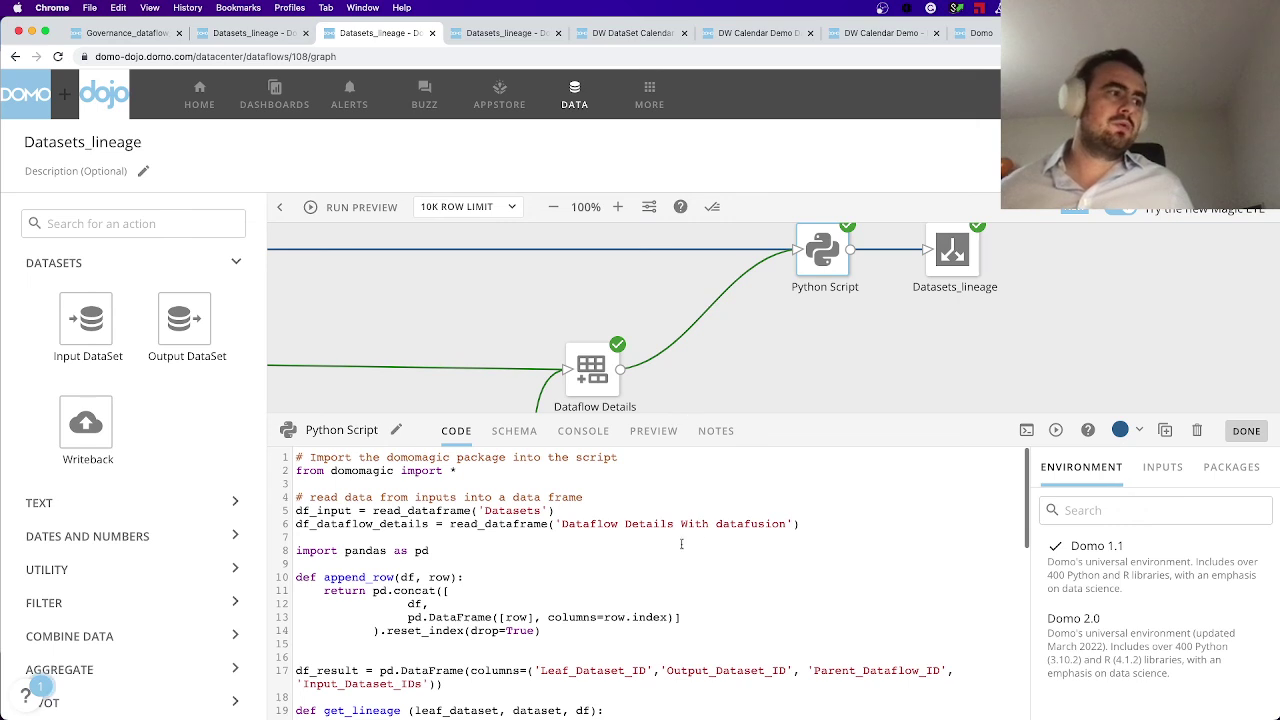
drag(560, 524, 786, 527)
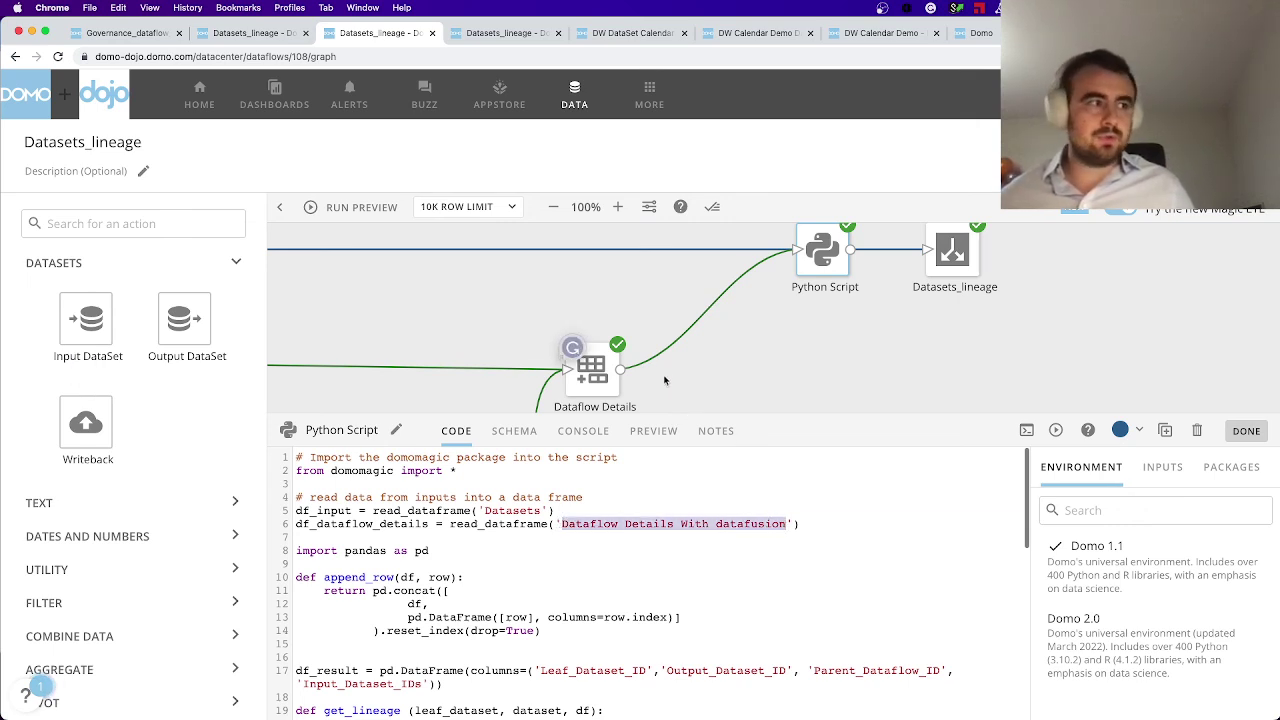
scroll(664, 370, down, 1)
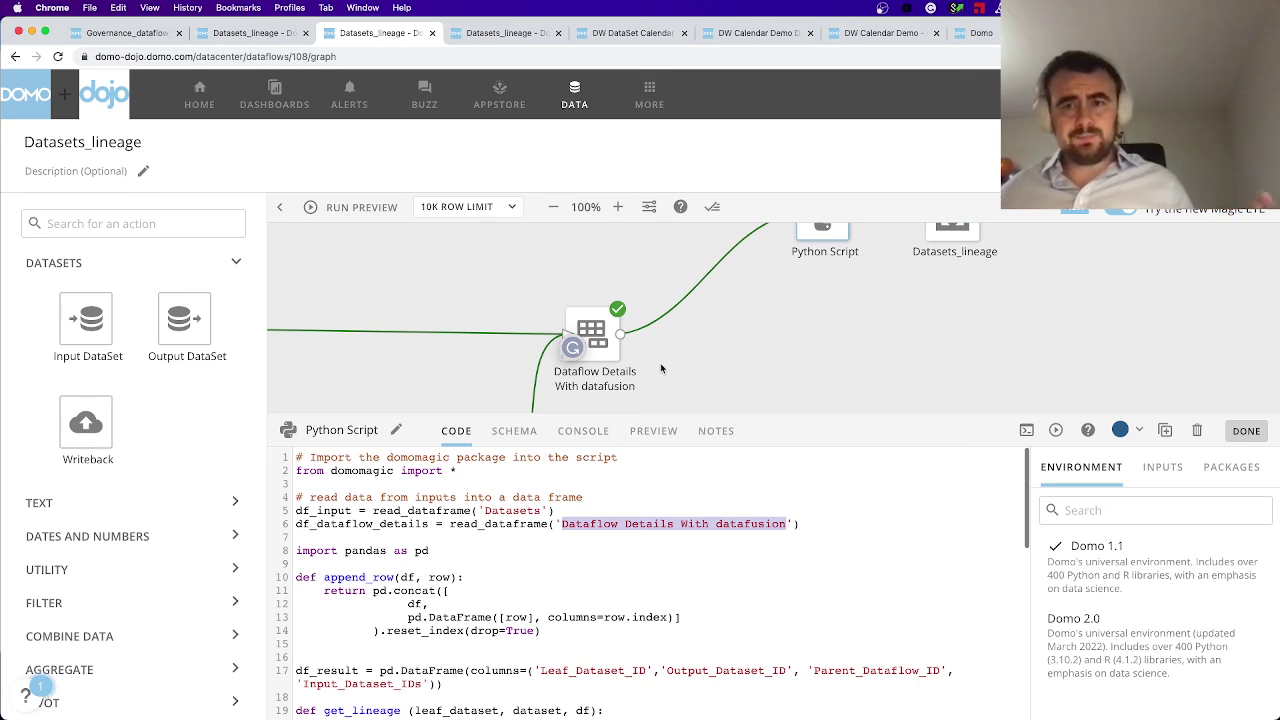
scroll(700, 355, down, 2)
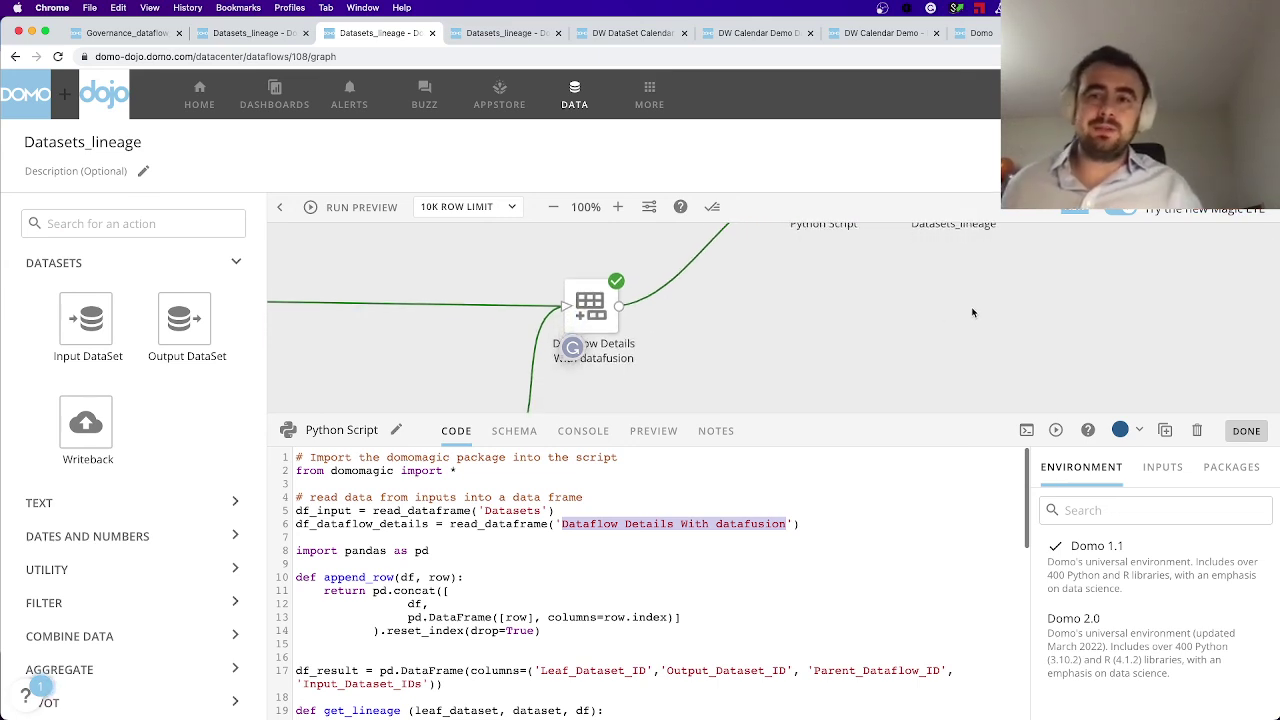
scroll(972, 313, up, 1)
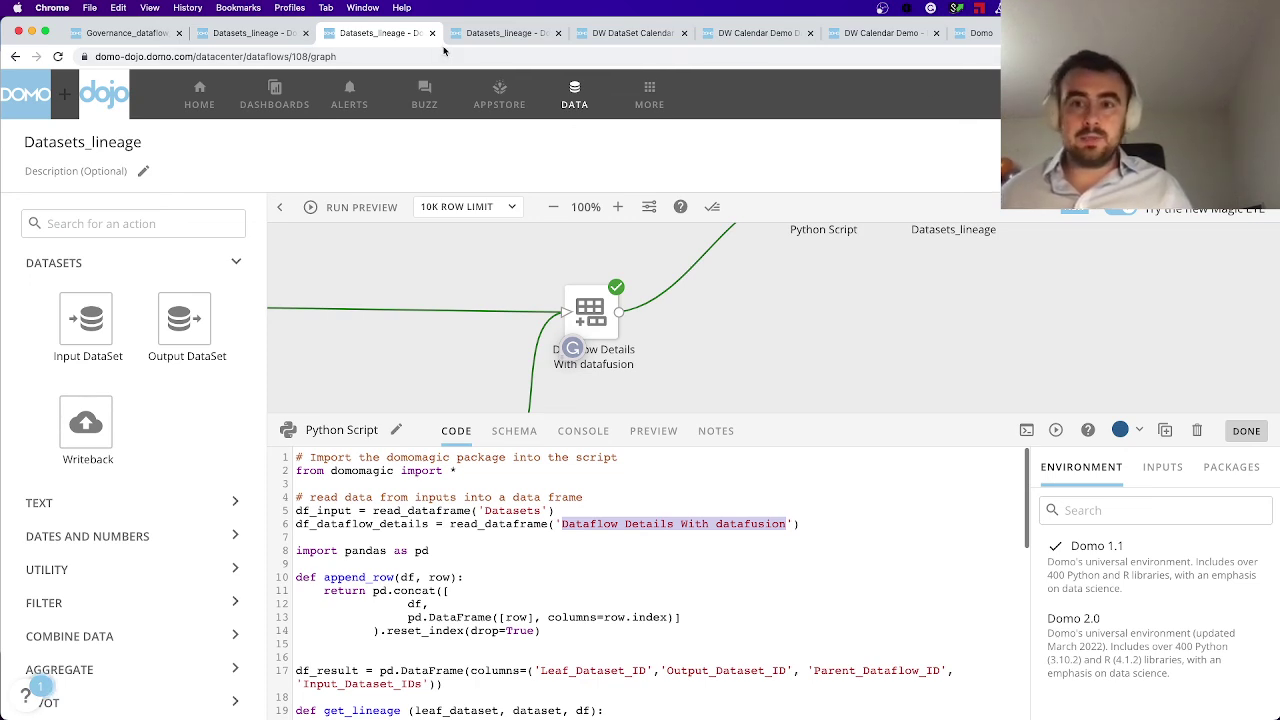
Switch to the Datasets_lineage data tab: 1,419 rows filtered by Leaf_Dataset_ID to four.
click(296, 32)
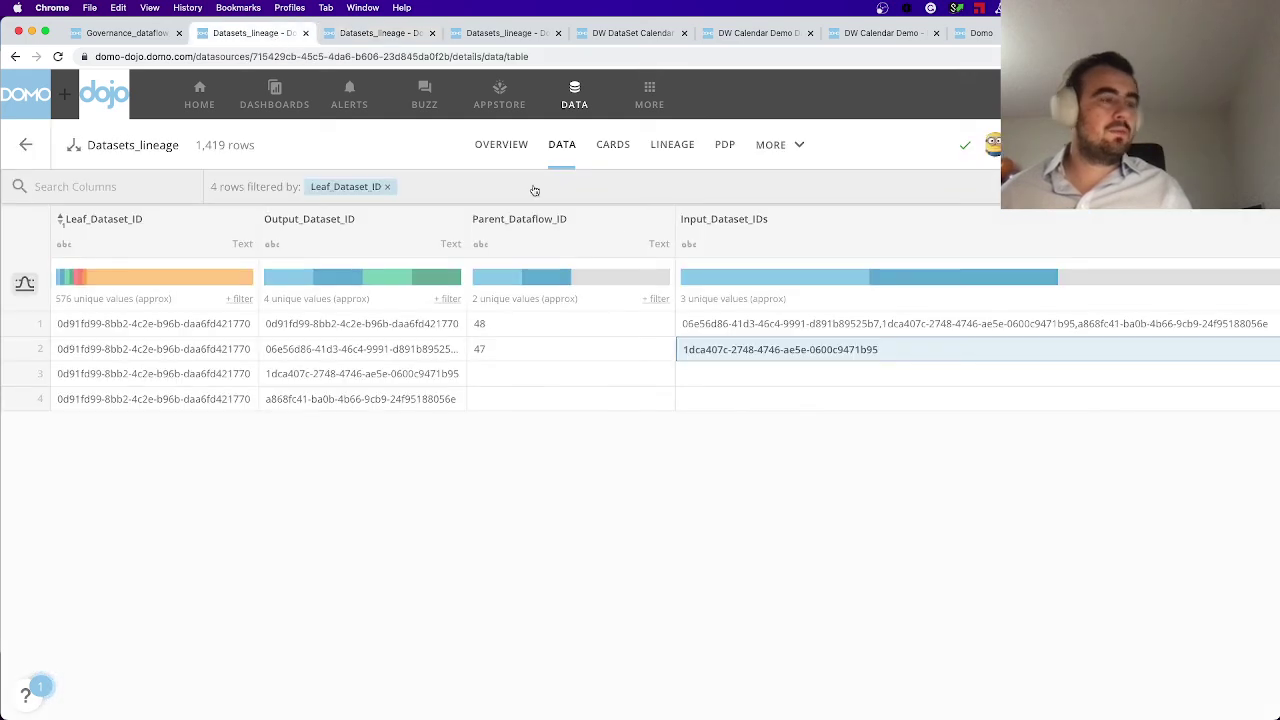